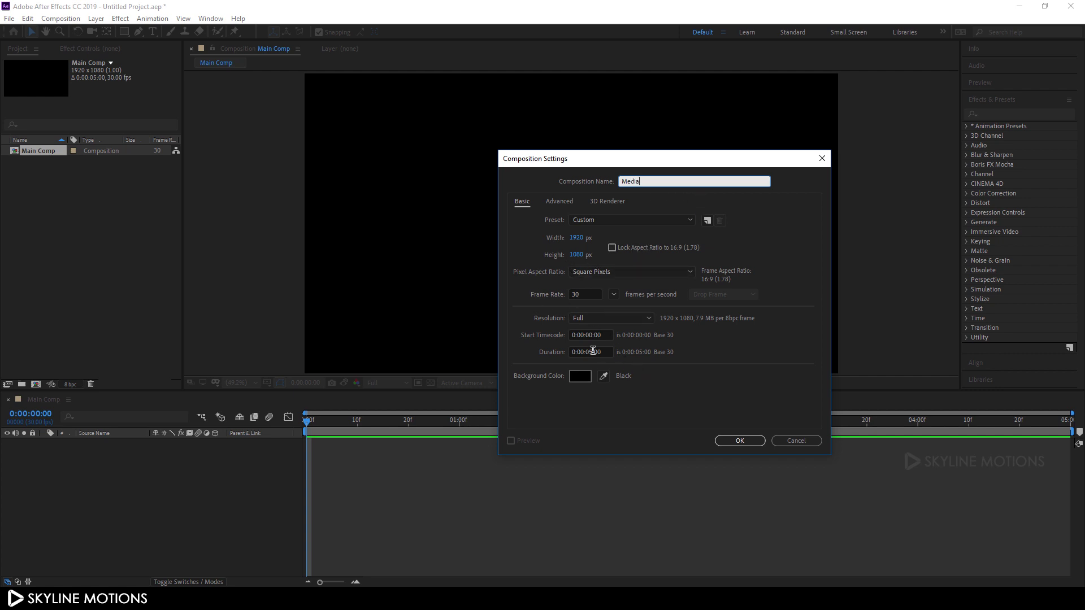
Step: Create the new 1920 × 1080, 30 fps composition named Media and return to the Main Comp timeline
{"action": "left_click", "coordinate": [728, 439]}
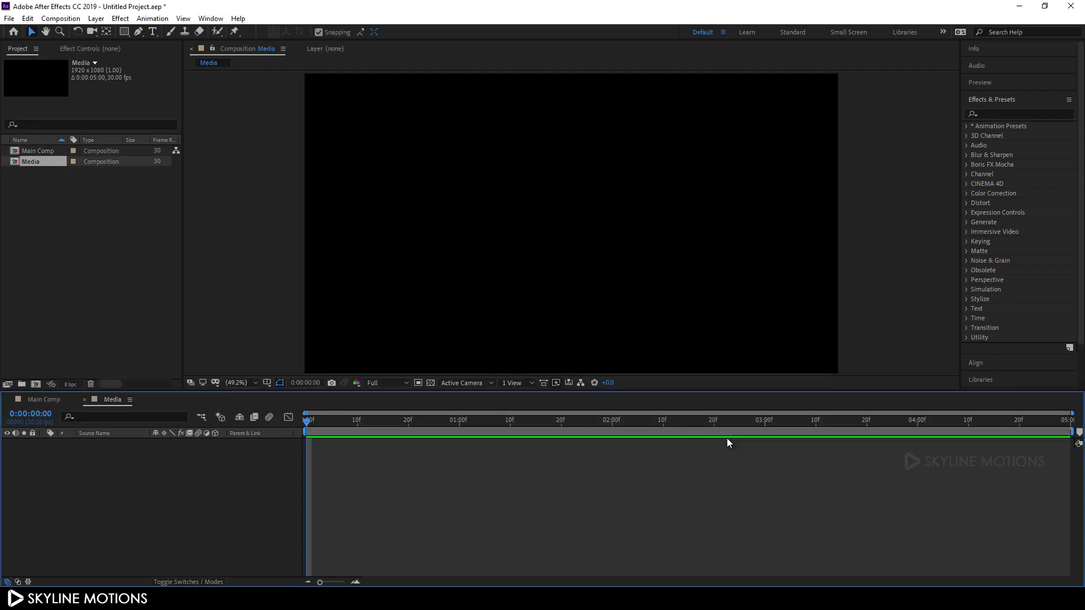
{"action": "left_click", "coordinate": [45, 399]}
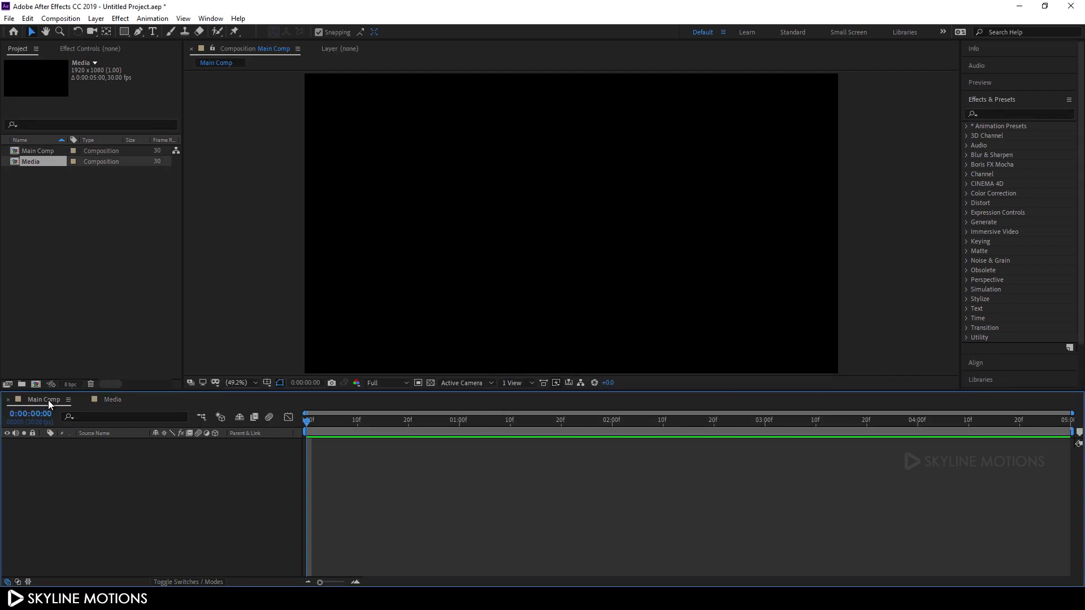
Step: Add a white 1920 × 1080 px solid layer named BG to Main Comp
{"action": "left_click", "coordinate": [96, 19]}
{"action": "mouse_move", "coordinate": [113, 32]}
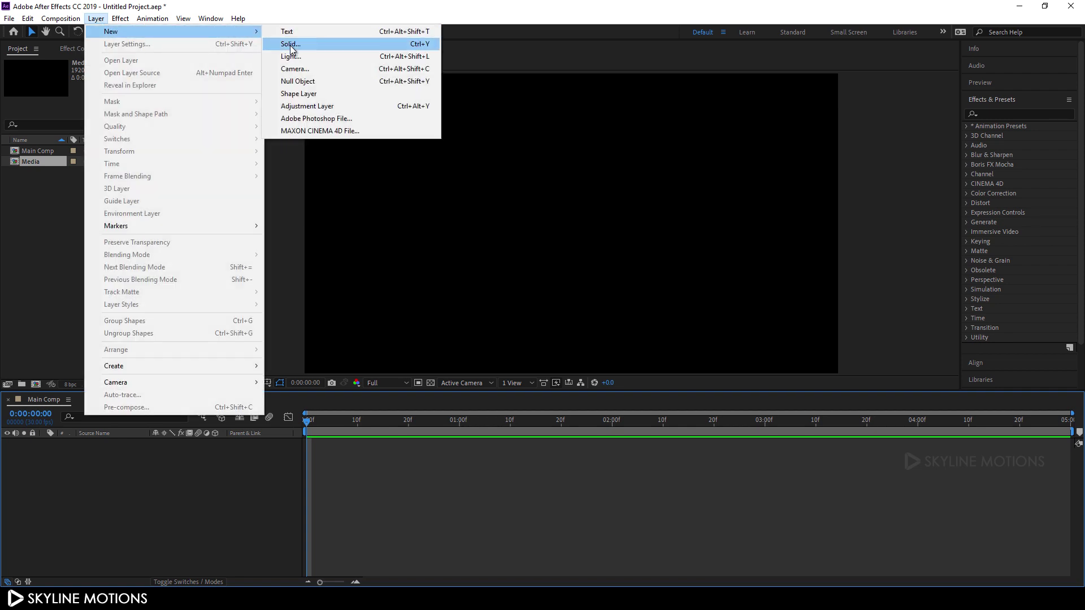
{"action": "left_click", "coordinate": [290, 44]}
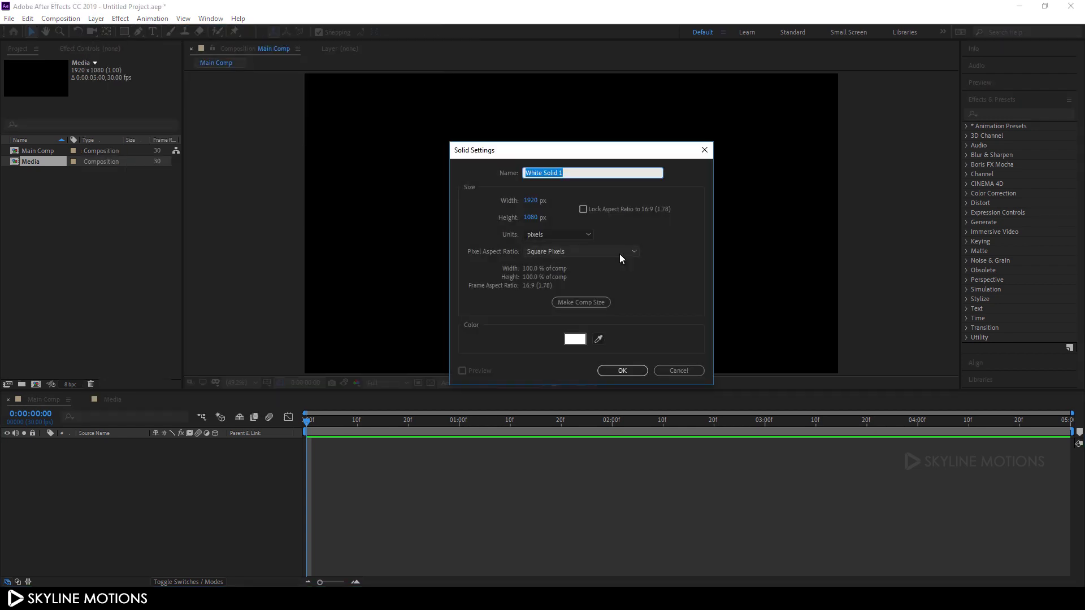
{"action": "key", "text": "BackSpace"}
{"action": "type", "text": "BG"}
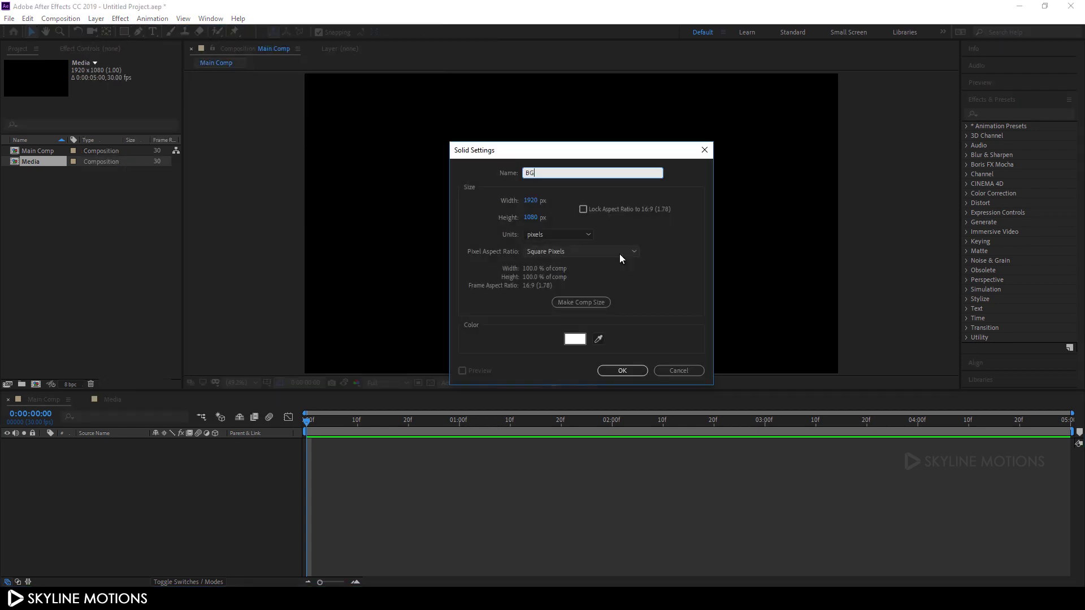
{"action": "left_click", "coordinate": [575, 339]}
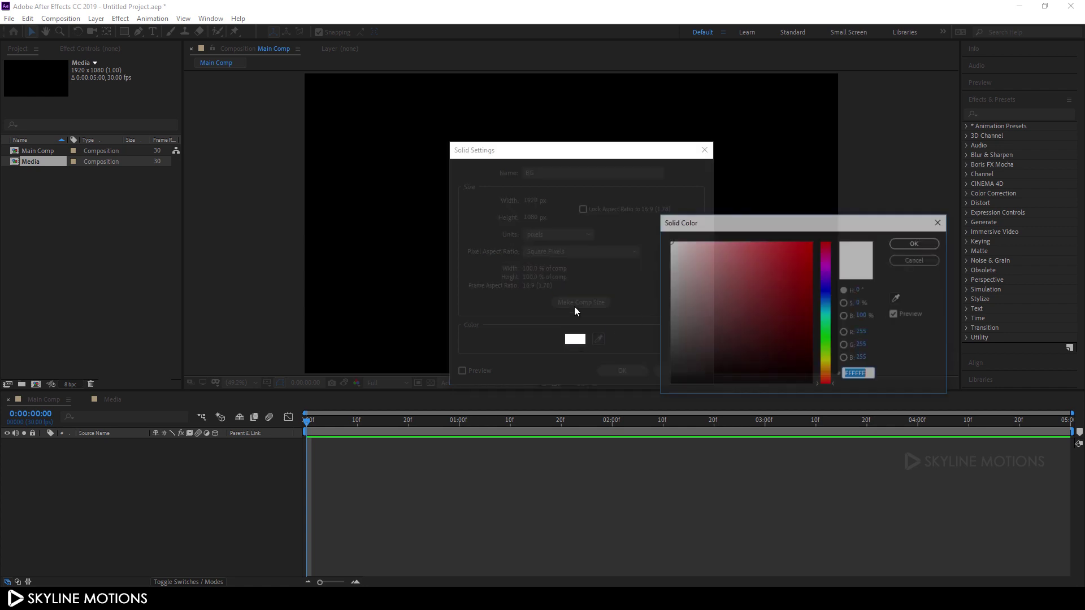
{"action": "left_click", "coordinate": [917, 244]}
{"action": "left_click", "coordinate": [630, 370]}
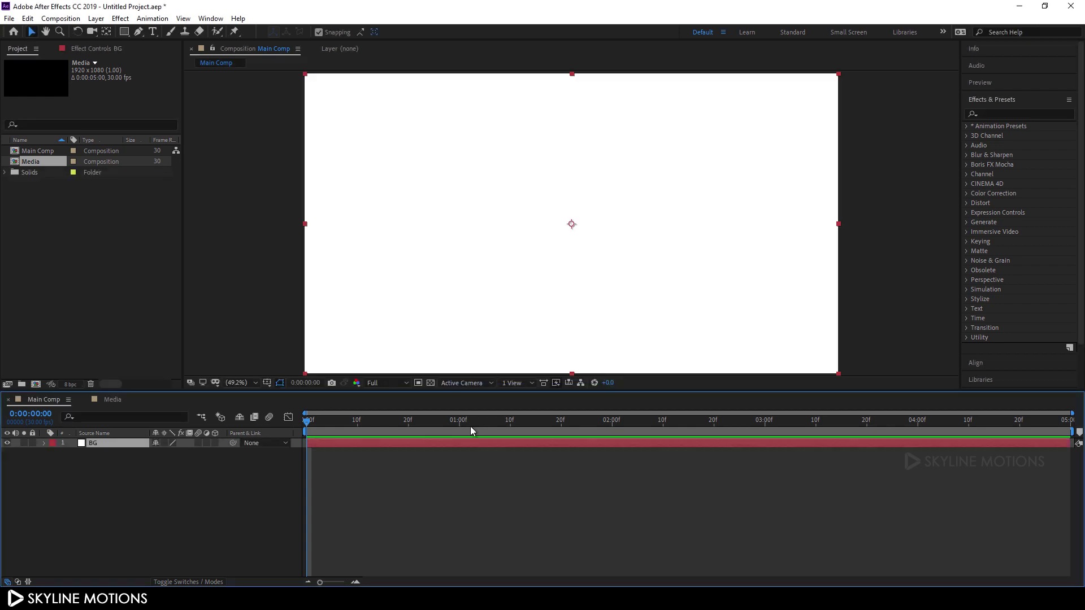
Step: Draw a square with a solid purple fill and no stroke on a new shape layer in the upper-left area of the frame
{"action": "left_click", "coordinate": [233, 494]}
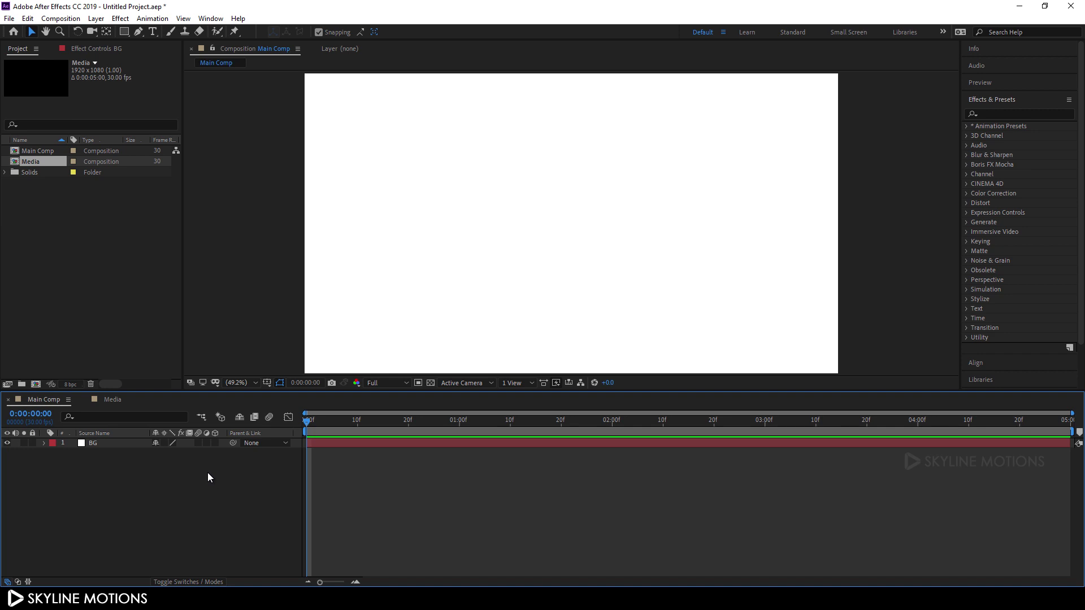
{"action": "left_click", "coordinate": [124, 32]}
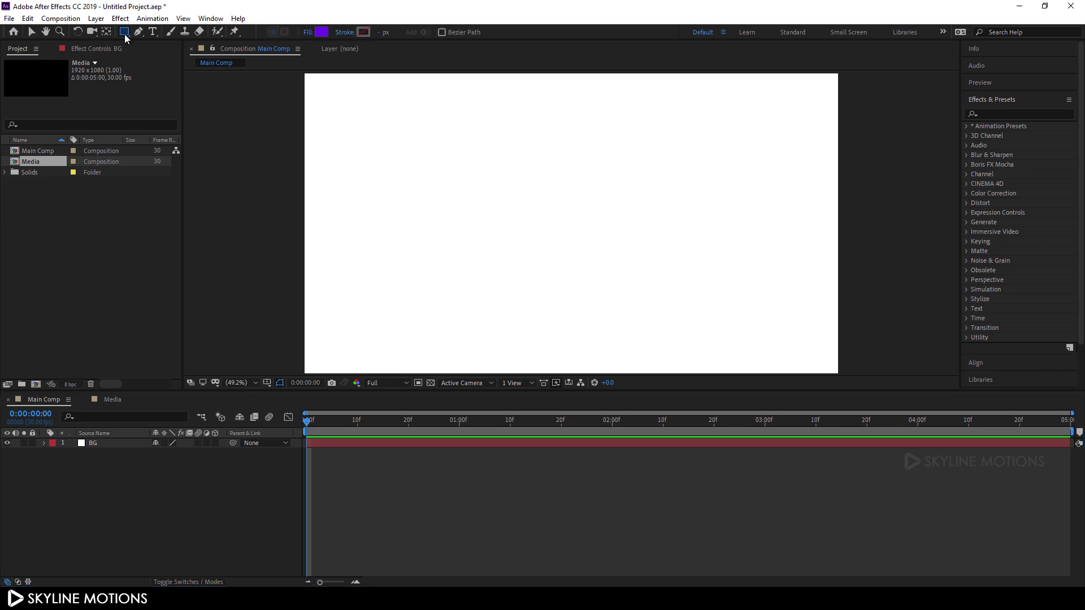
{"action": "left_click", "coordinate": [308, 32]}
{"action": "left_click", "coordinate": [662, 218]}
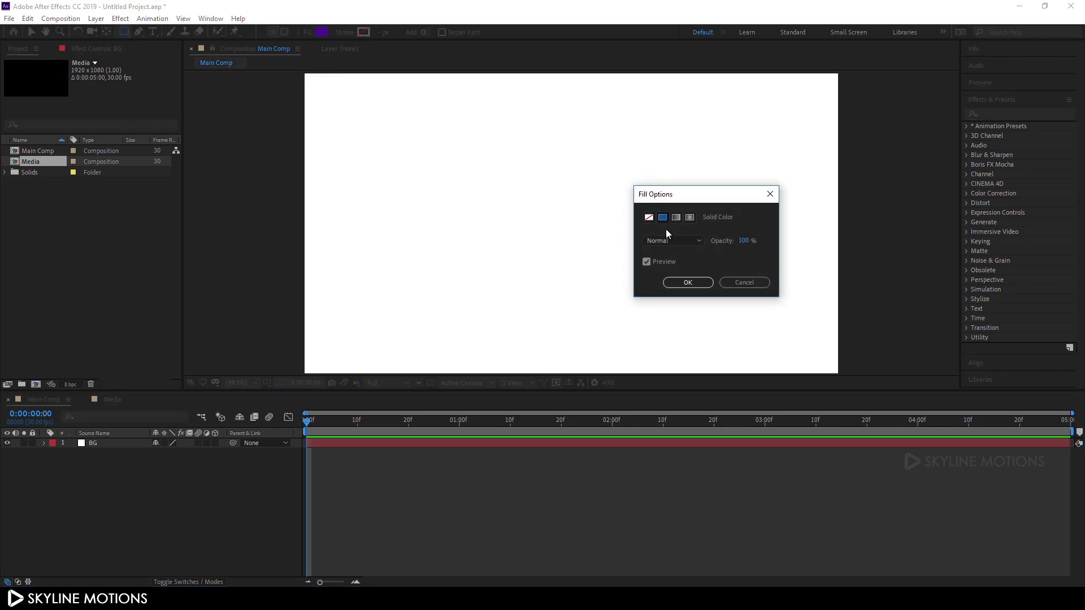
{"action": "left_click", "coordinate": [688, 282]}
{"action": "left_click", "coordinate": [321, 32]}
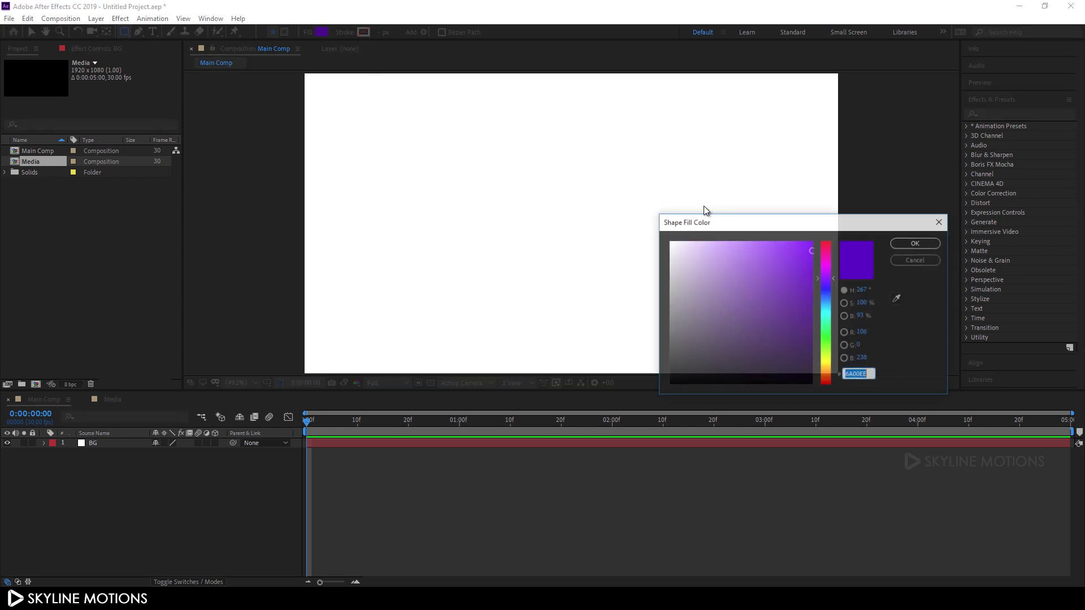
{"action": "left_click", "coordinate": [915, 243]}
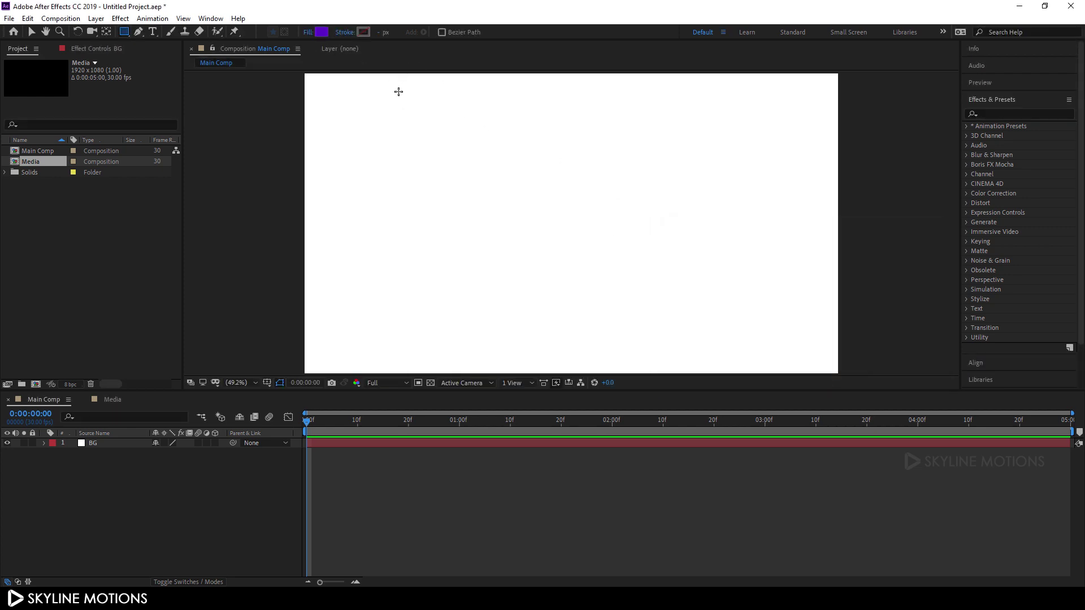
{"action": "left_click", "coordinate": [344, 33]}
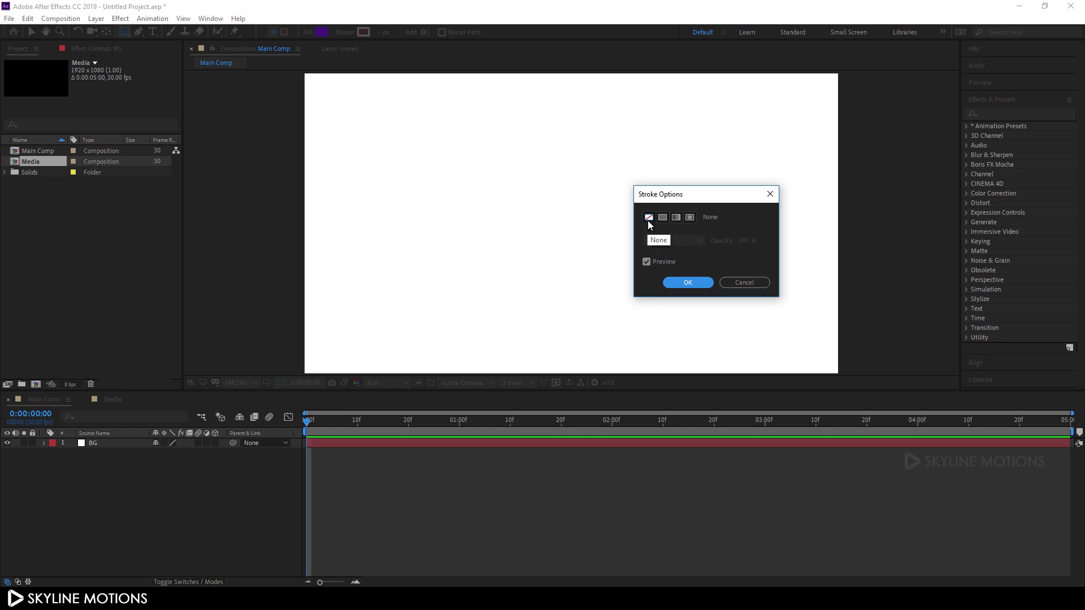
{"action": "left_click", "coordinate": [681, 282]}
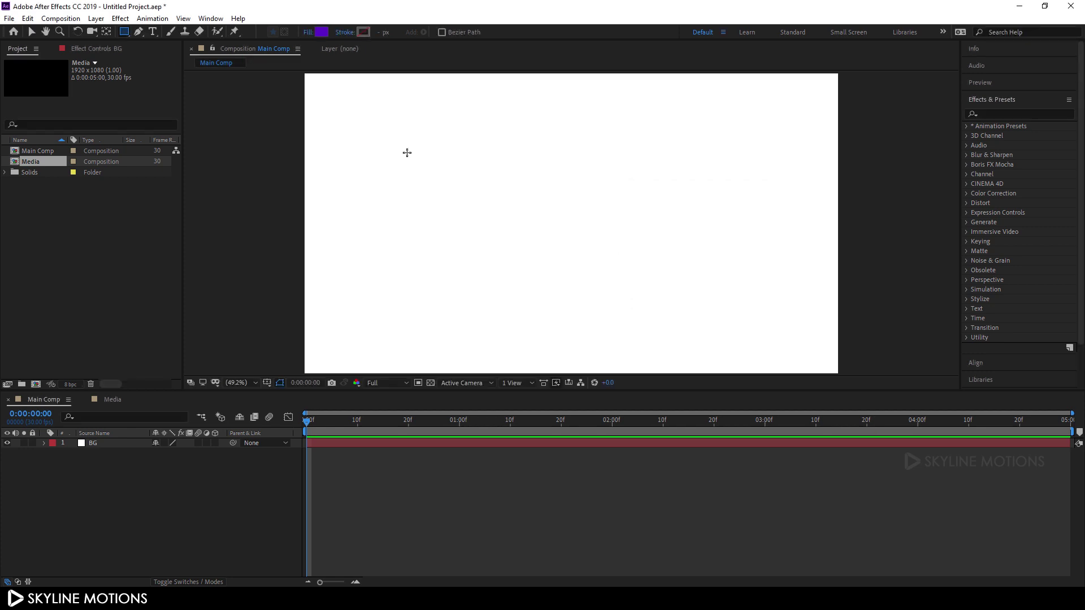
{"action": "left_click_drag", "start_coordinate": [378, 148], "coordinate": [430, 200]}
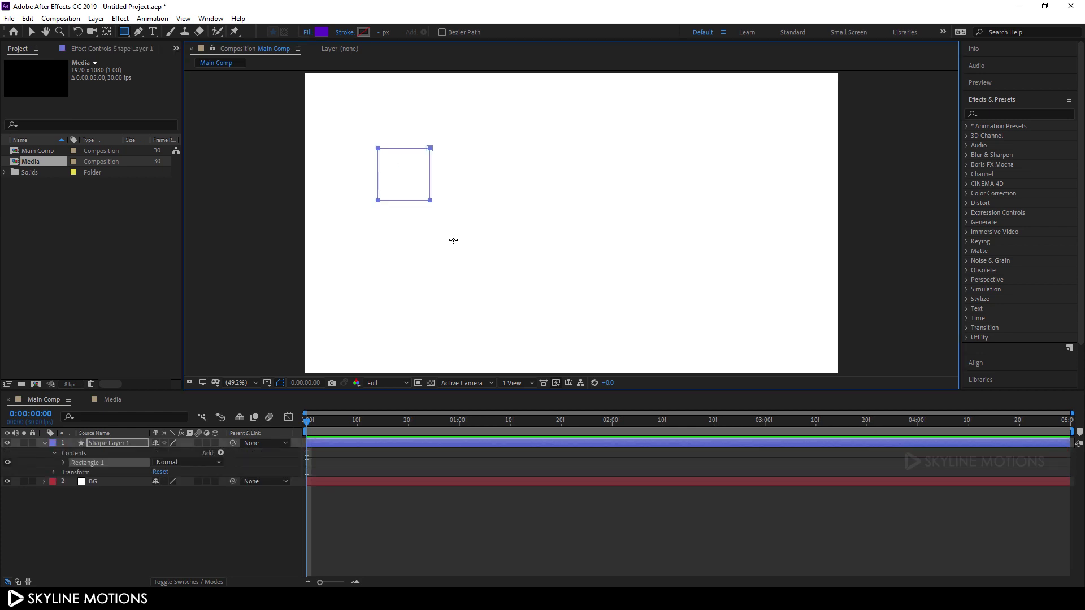
{"action": "mouse_move", "coordinate": [454, 240]}
{"action": "left_mouse_down"}
{"action": "mouse_move", "coordinate": [469, 259]}
{"action": "mouse_move", "coordinate": [464, 247]}
{"action": "left_mouse_up"}
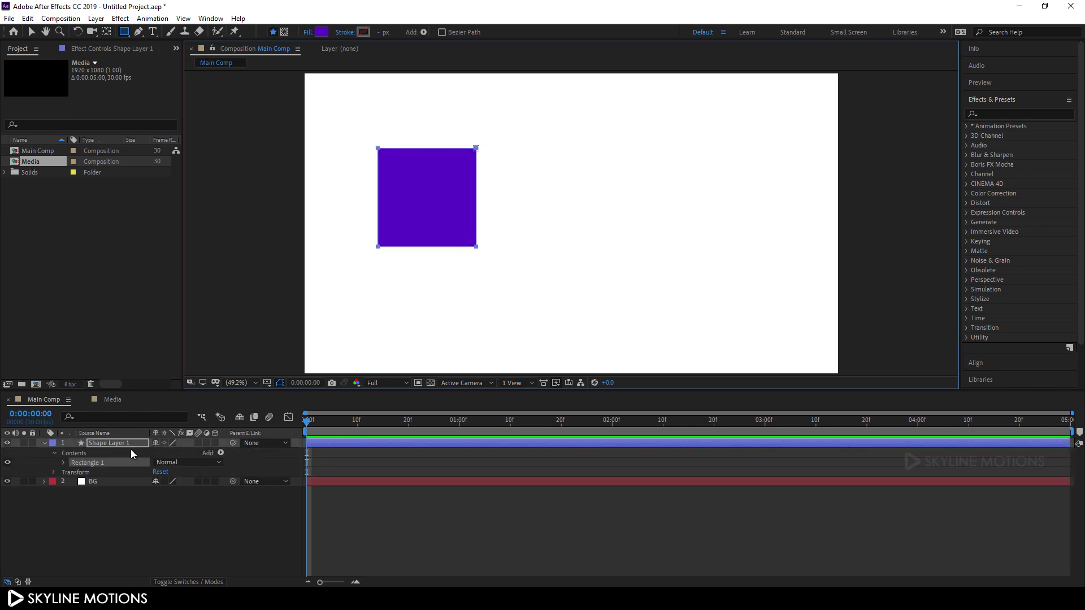
Step: Centre the shape layer's anchor point on the purple square and move the square into the composition's top-left corner
{"action": "left_click", "coordinate": [121, 445]}
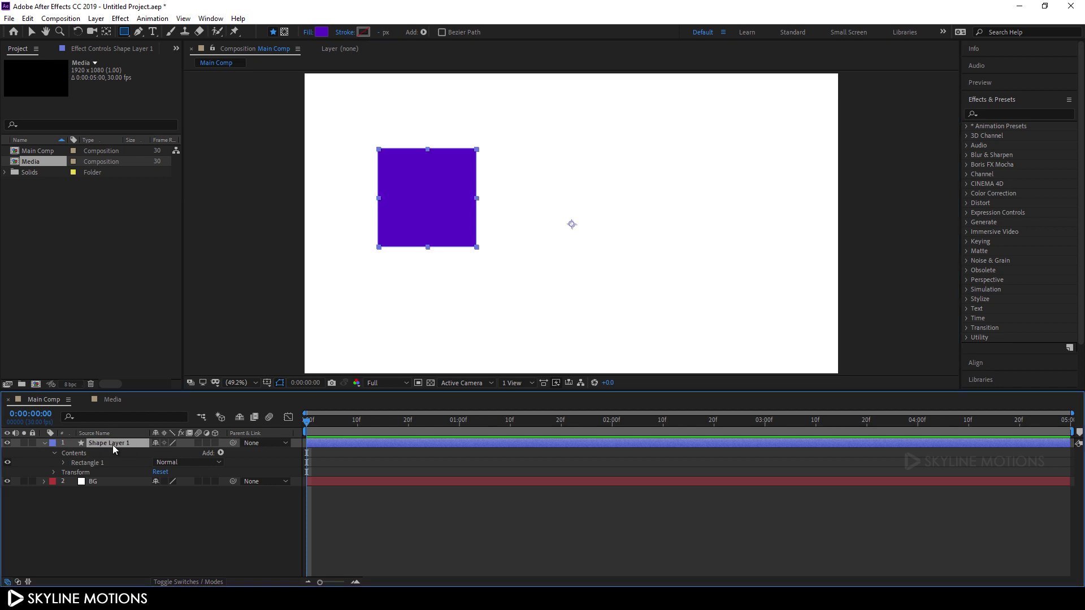
{"action": "left_click", "coordinate": [106, 31]}
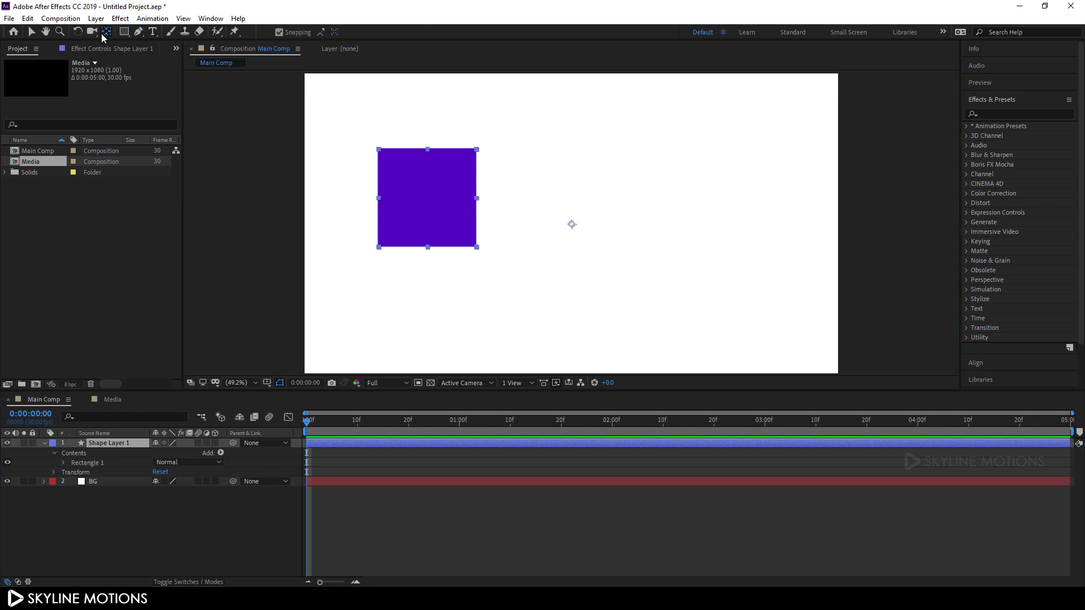
{"action": "left_click_drag", "start_coordinate": [572, 225], "coordinate": [426, 201]}
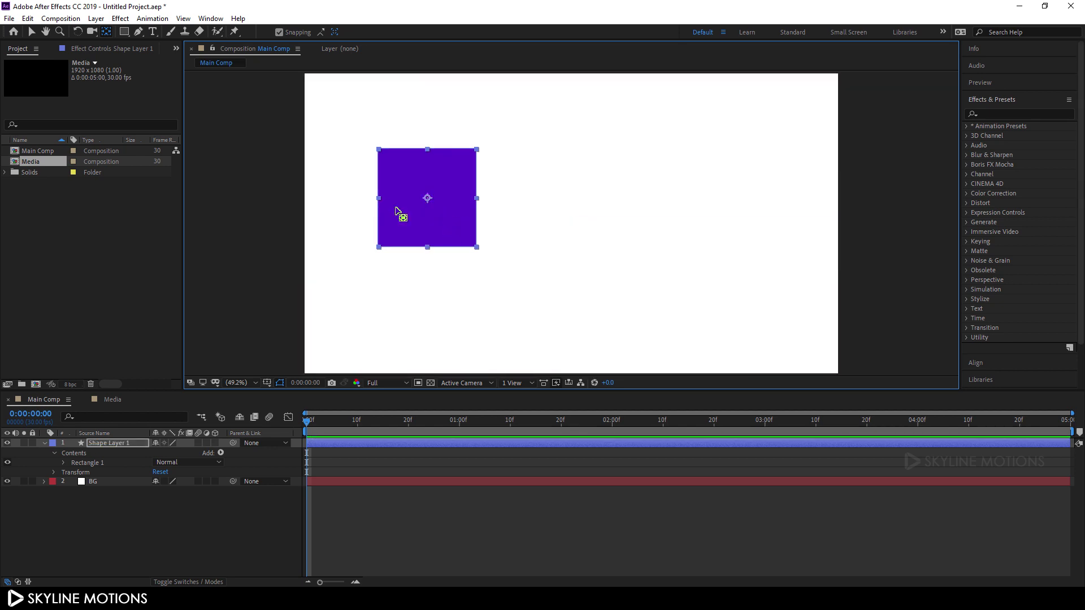
{"action": "left_click", "coordinate": [32, 32]}
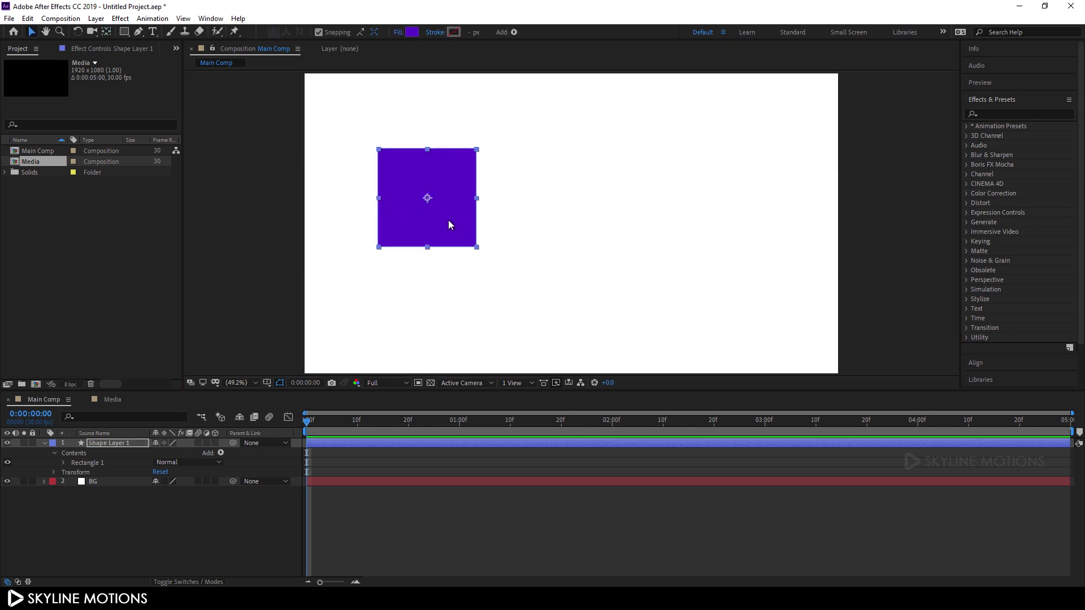
{"action": "left_click_drag", "start_coordinate": [449, 220], "coordinate": [374, 145]}
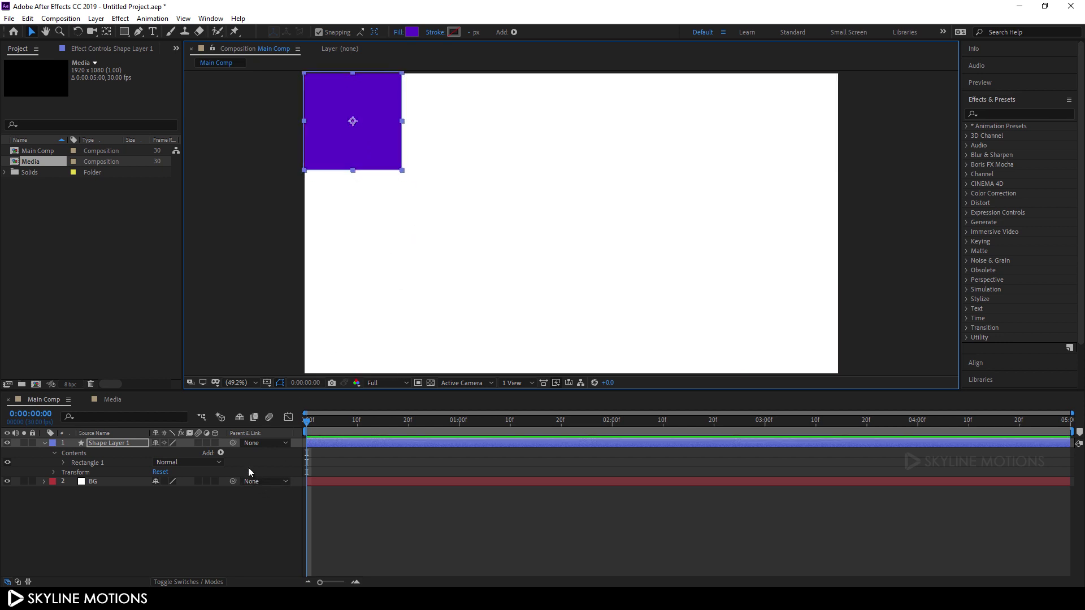
Step: Add a Repeater to the square's shape layer with 6 copies and a transform position of 356, 0
{"action": "left_click", "coordinate": [220, 453]}
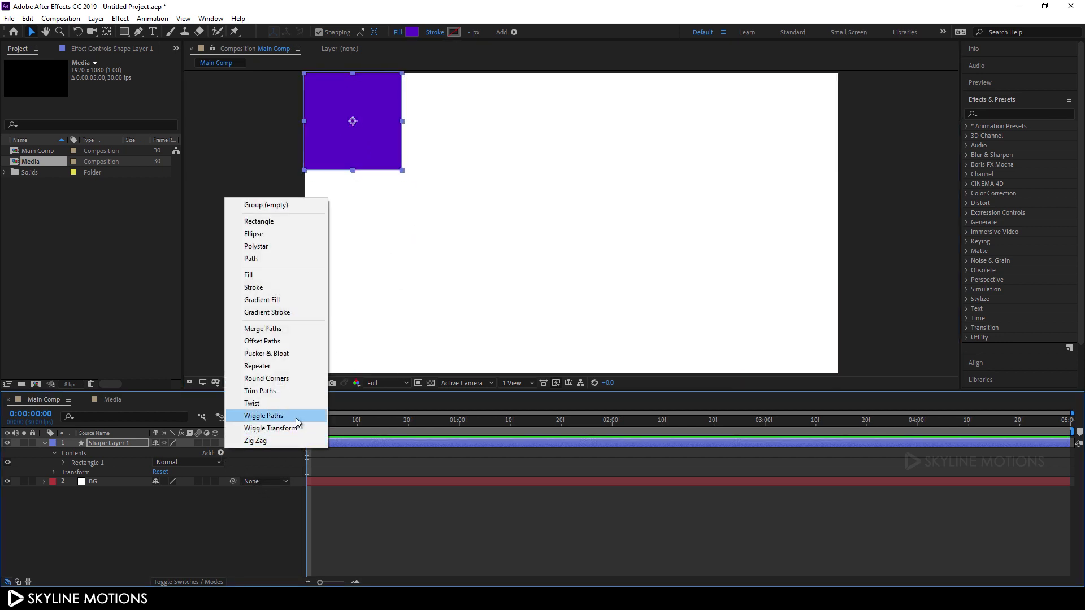
{"action": "left_click", "coordinate": [257, 365]}
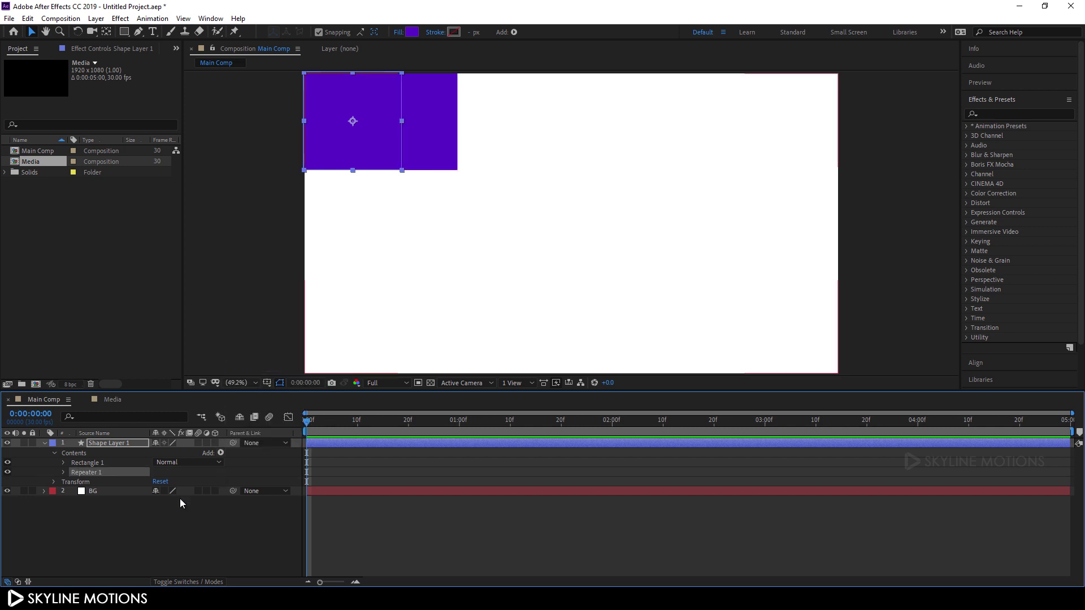
{"action": "left_click", "coordinate": [63, 473]}
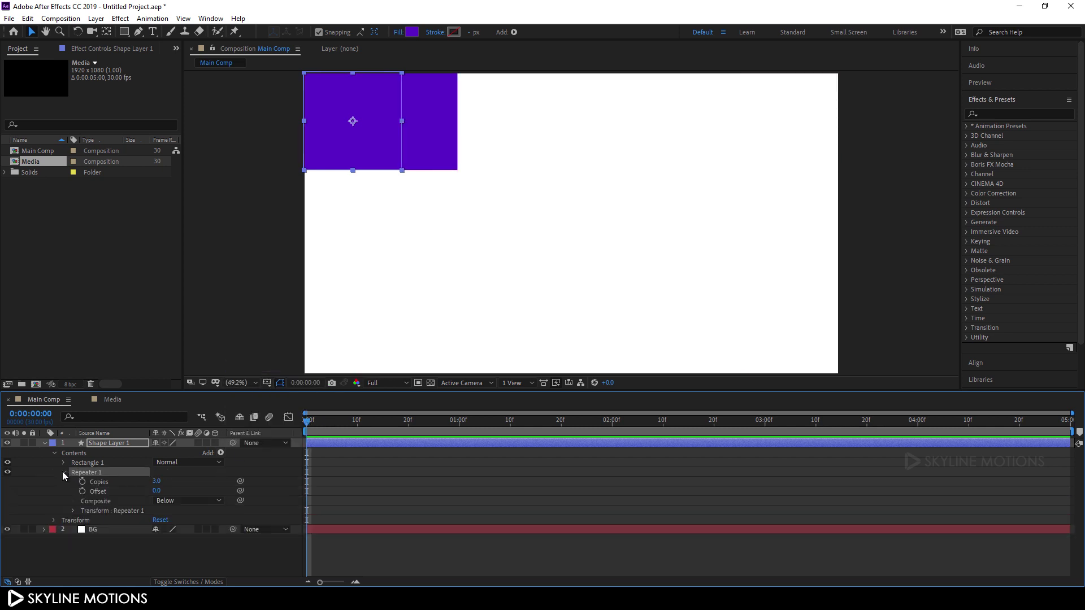
{"action": "left_click", "coordinate": [157, 482]}
{"action": "key", "text": "Return"}
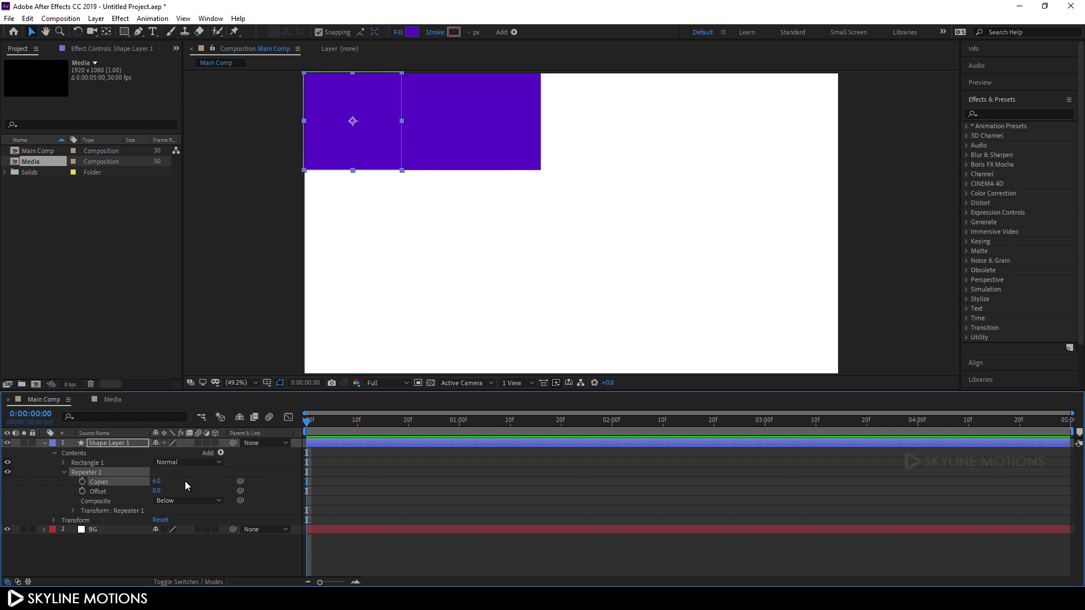
{"action": "left_click", "coordinate": [73, 510]}
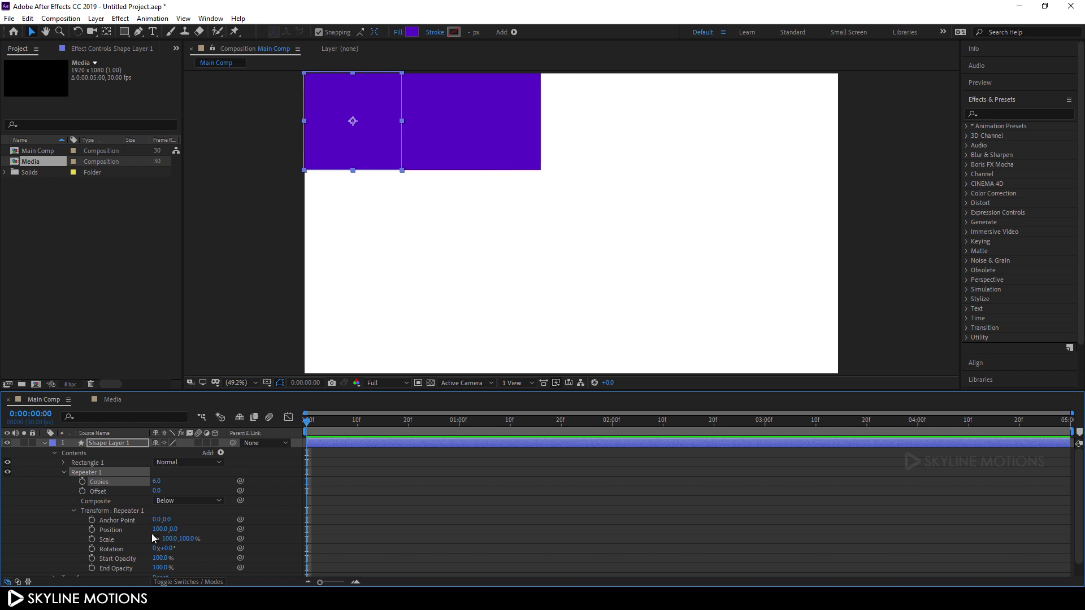
{"action": "left_click_drag", "start_coordinate": [156, 530], "coordinate": [300, 526]}
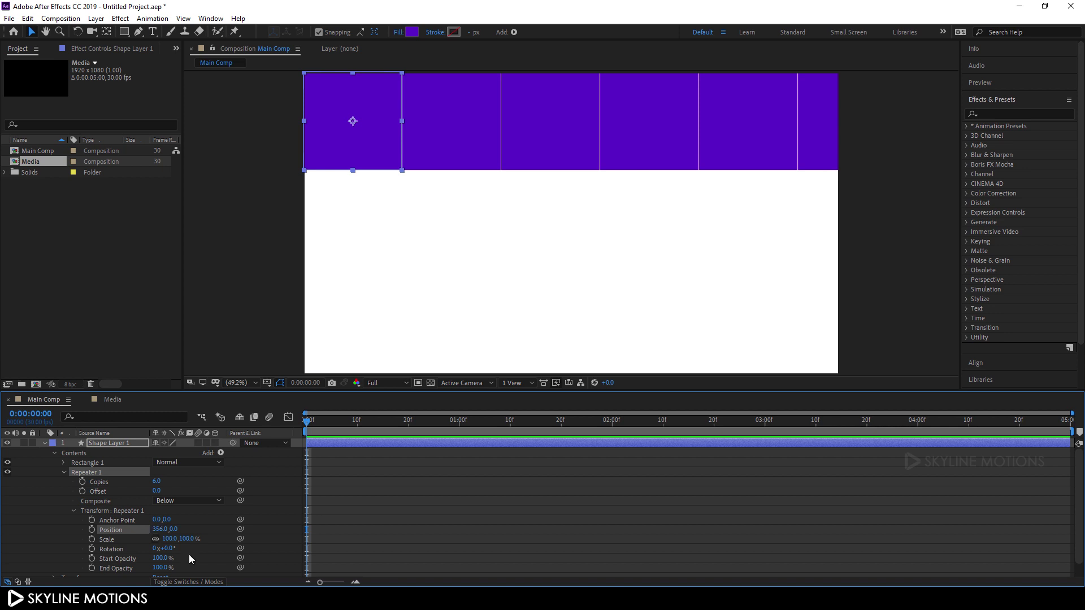
Step: Add 100% keyframes for the Repeater's Start Opacity and End Opacity at 0:00:01:00
{"action": "scroll", "coordinate": [221, 546], "scroll_direction": "down", "scroll_amount": 1}
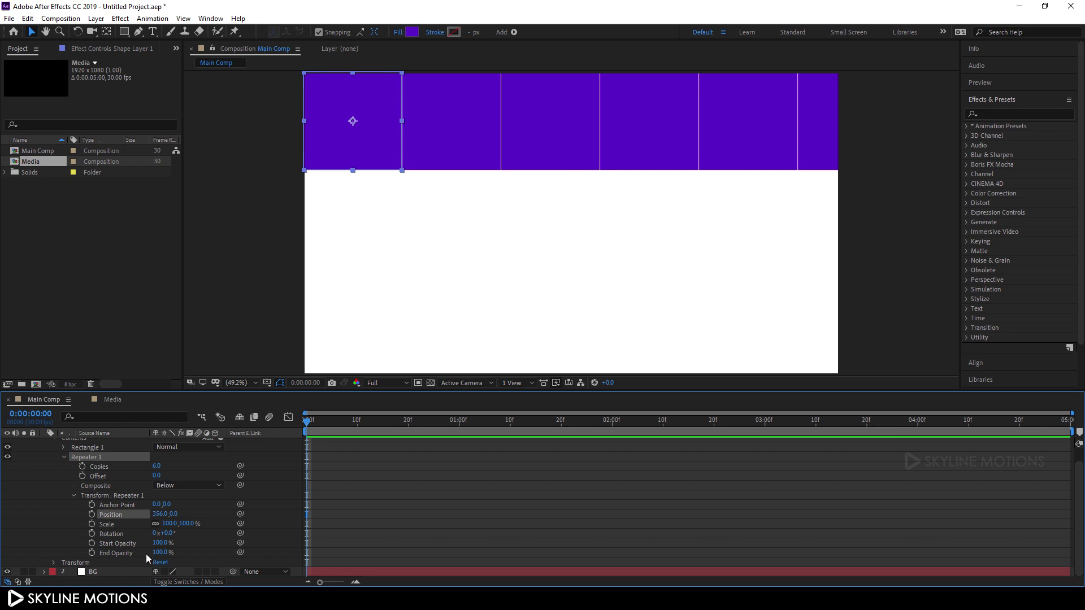
{"action": "left_click_drag", "start_coordinate": [442, 431], "coordinate": [459, 431]}
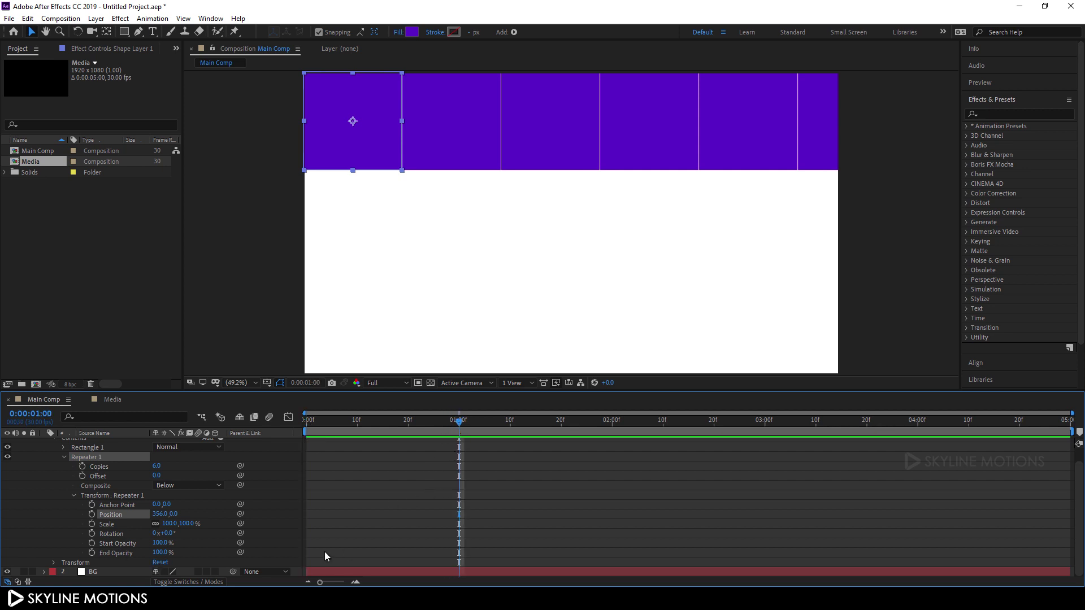
{"action": "left_click", "coordinate": [90, 553]}
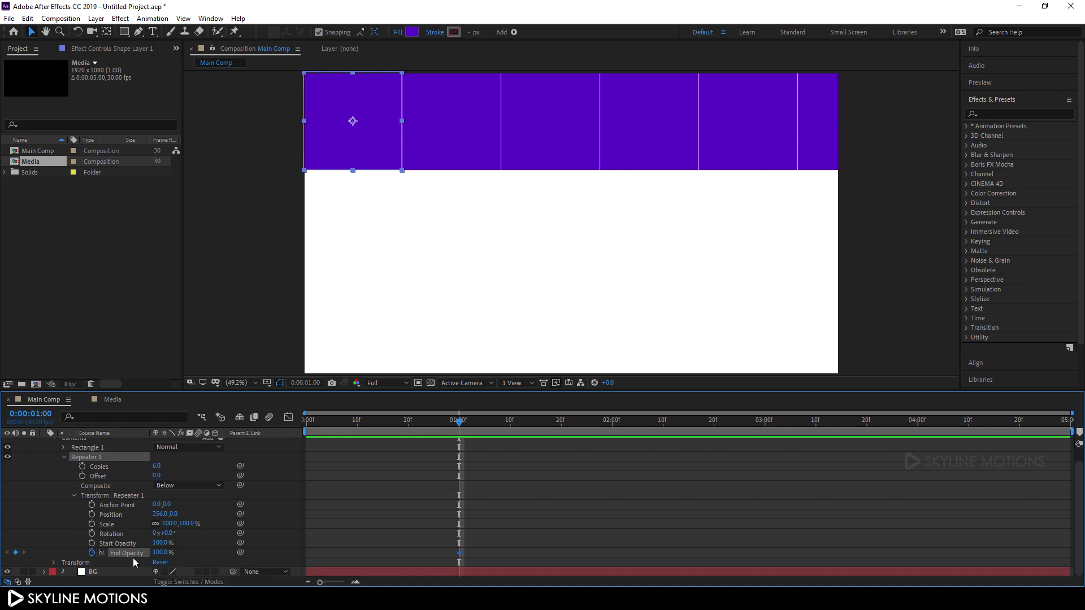
{"action": "left_click", "coordinate": [92, 543]}
Step: Set the Repeater's Start Opacity and End Opacity to 0% at 0:00:00:00
{"action": "left_click_drag", "start_coordinate": [312, 420], "coordinate": [270, 419]}
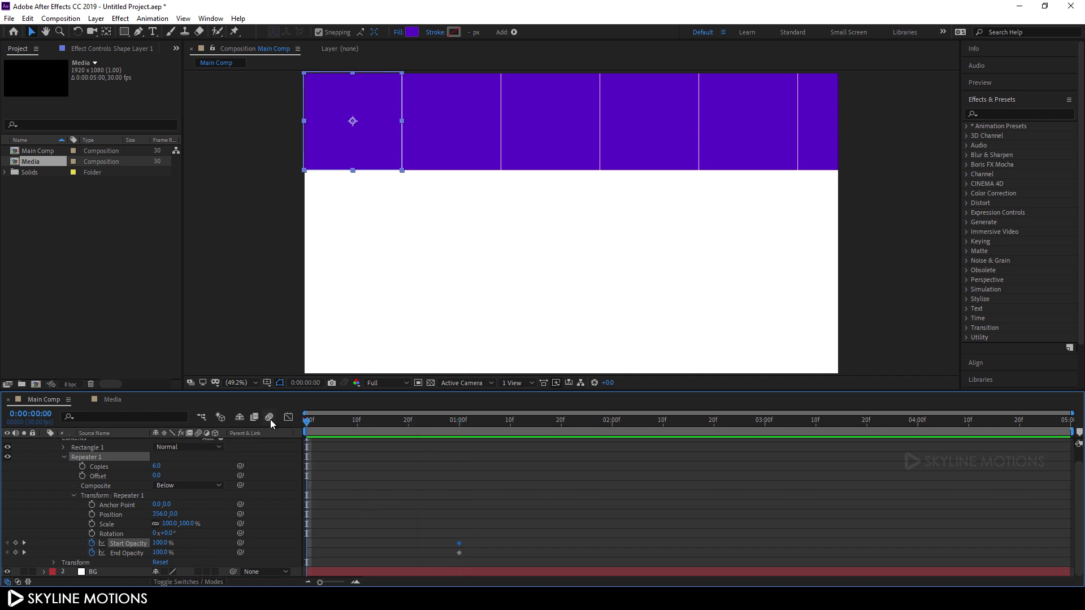
{"action": "left_click", "coordinate": [163, 543]}
{"action": "type", "text": "0"}
{"action": "key", "text": "Return"}
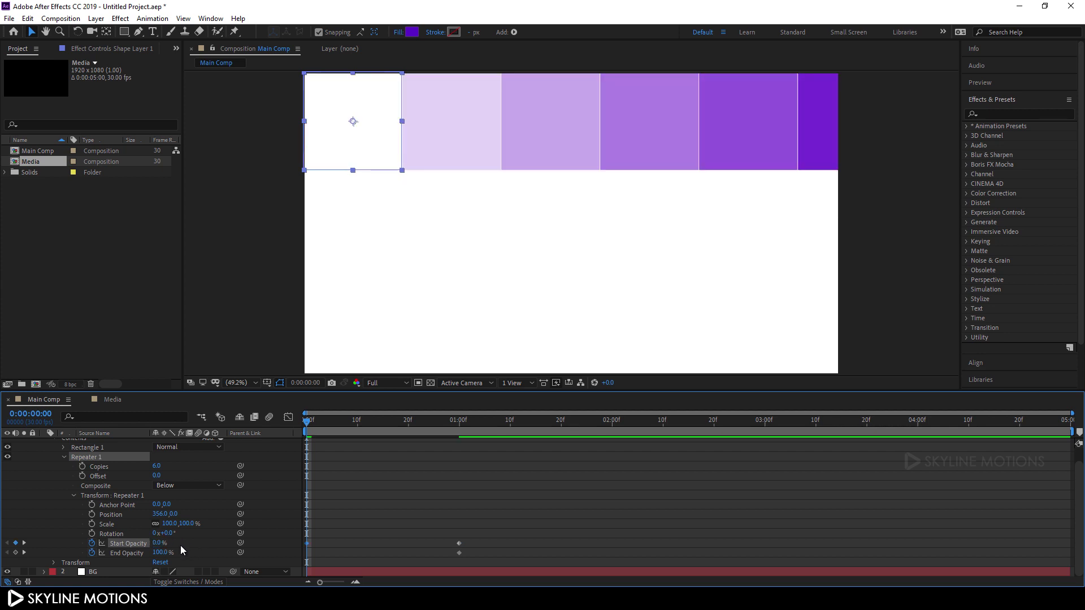
{"action": "left_click", "coordinate": [164, 553]}
{"action": "type", "text": "0"}
{"action": "key", "text": "Return"}
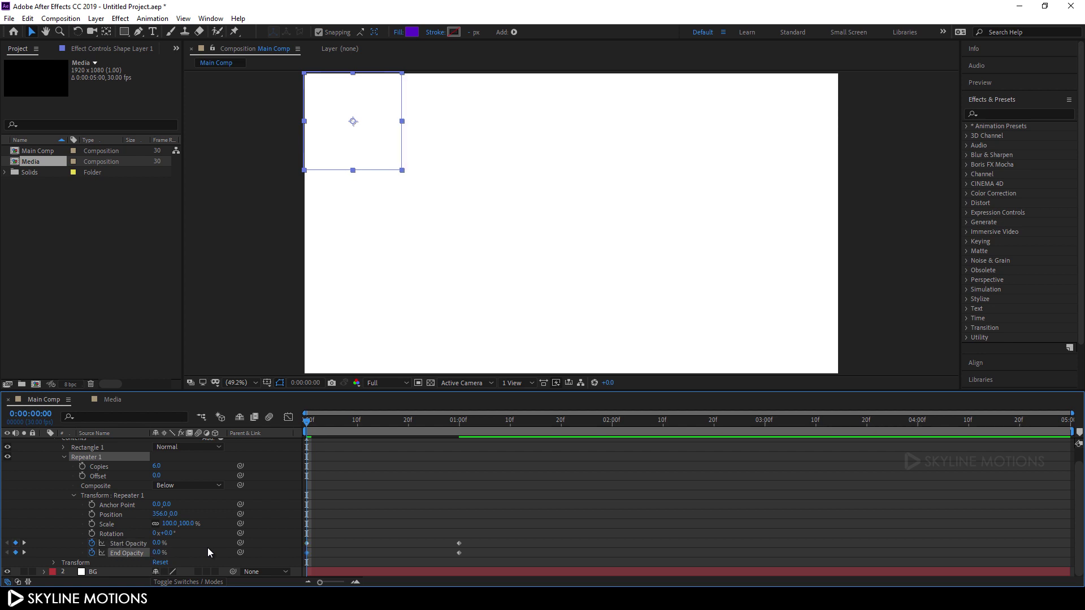
Step: Shift both of the Repeater's End Opacity keyframes 10 frames later, starting at 0:00:00:10, and preview the fade
{"action": "left_click_drag", "start_coordinate": [477, 552], "coordinate": [298, 555]}
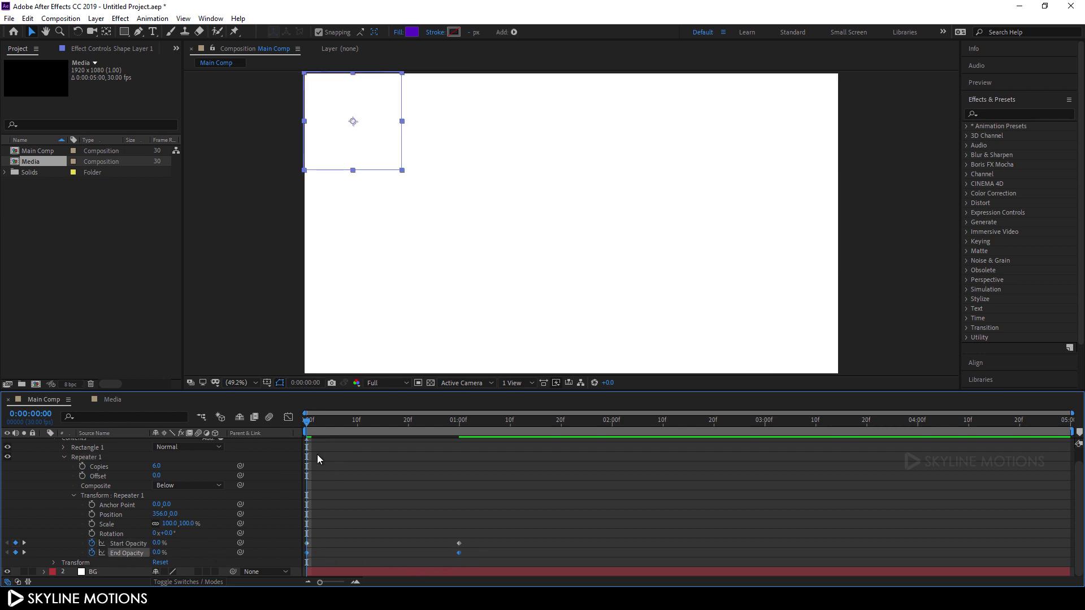
{"action": "left_click_drag", "start_coordinate": [346, 426], "coordinate": [357, 431]}
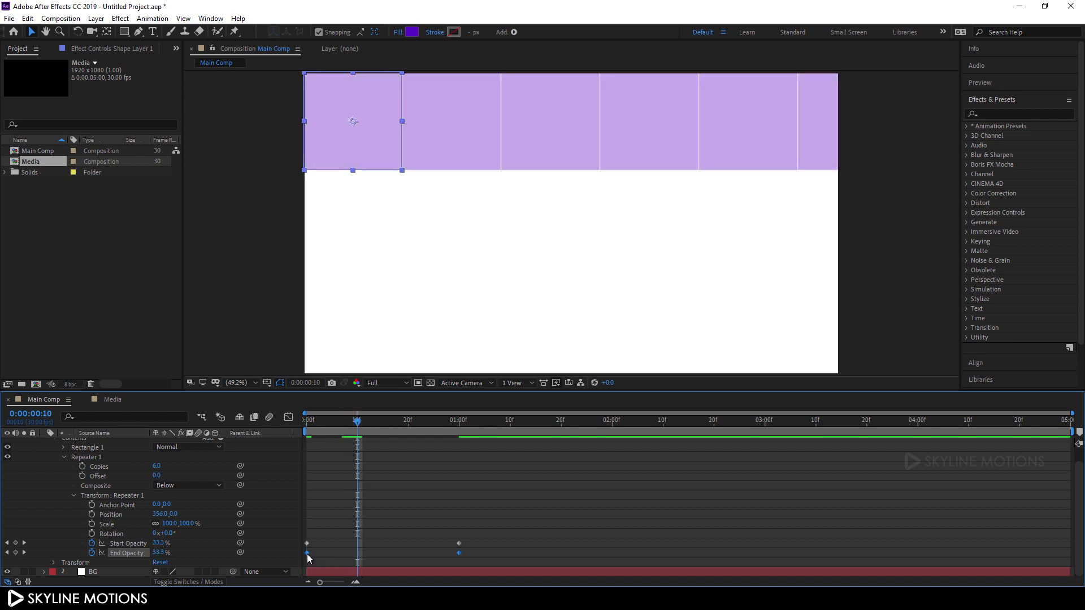
{"action": "left_click_drag", "start_coordinate": [307, 554], "coordinate": [358, 571]}
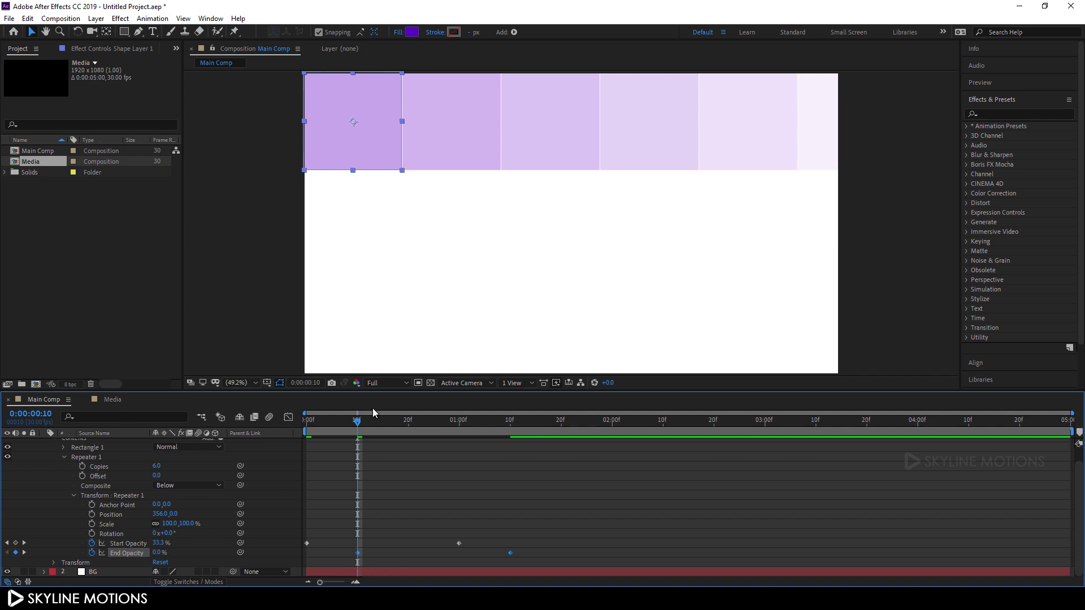
{"action": "left_click_drag", "start_coordinate": [346, 421], "coordinate": [287, 429]}
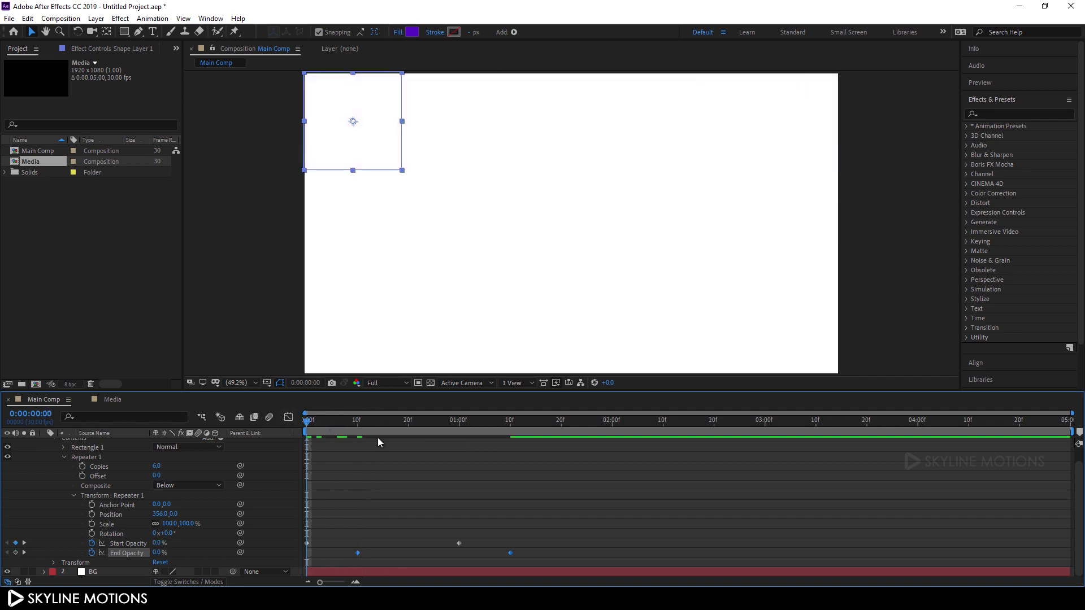
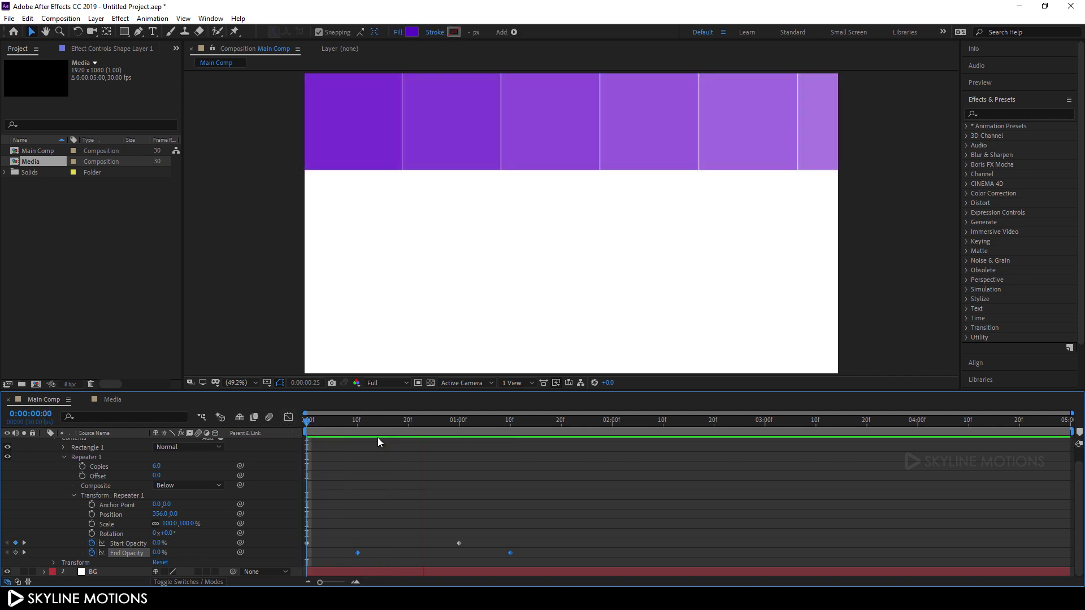
{"action": "left_click_drag", "start_coordinate": [396, 419], "coordinate": [306, 425]}
{"action": "key", "text": "space"}
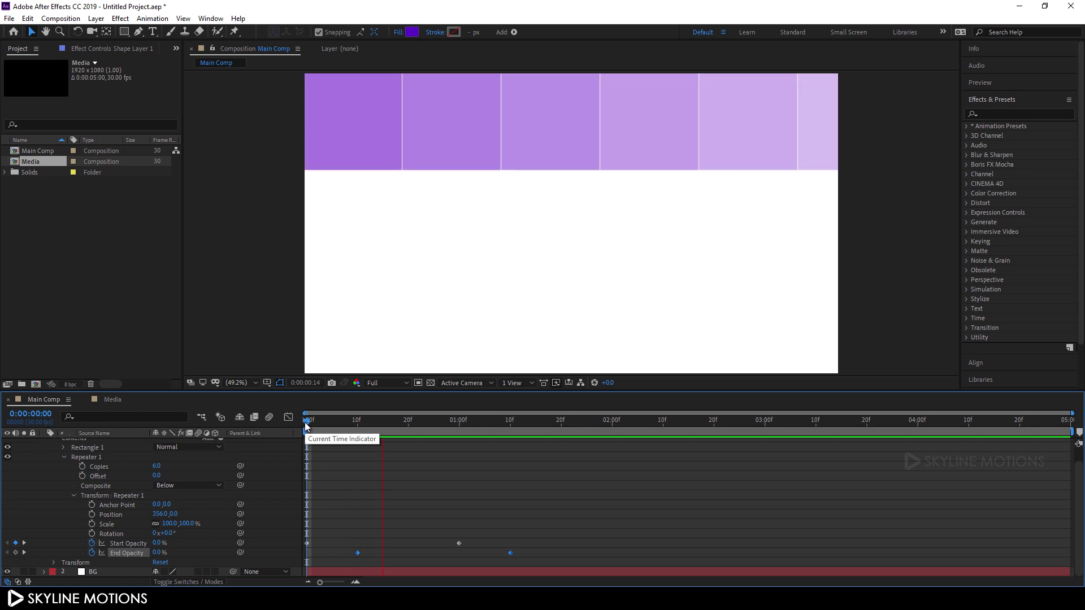
{"action": "key", "text": "space"}
Step: Duplicate the shape layer of squares and show only the copy's keyframed properties
{"action": "scroll", "coordinate": [161, 499], "scroll_direction": "up", "scroll_amount": 1}
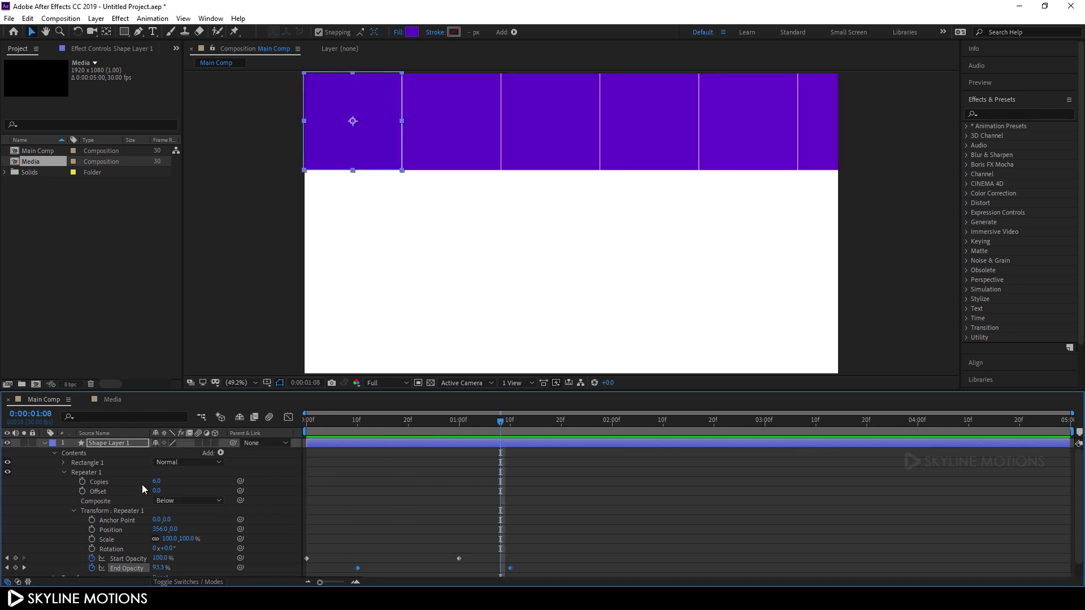
{"action": "left_click", "coordinate": [44, 443]}
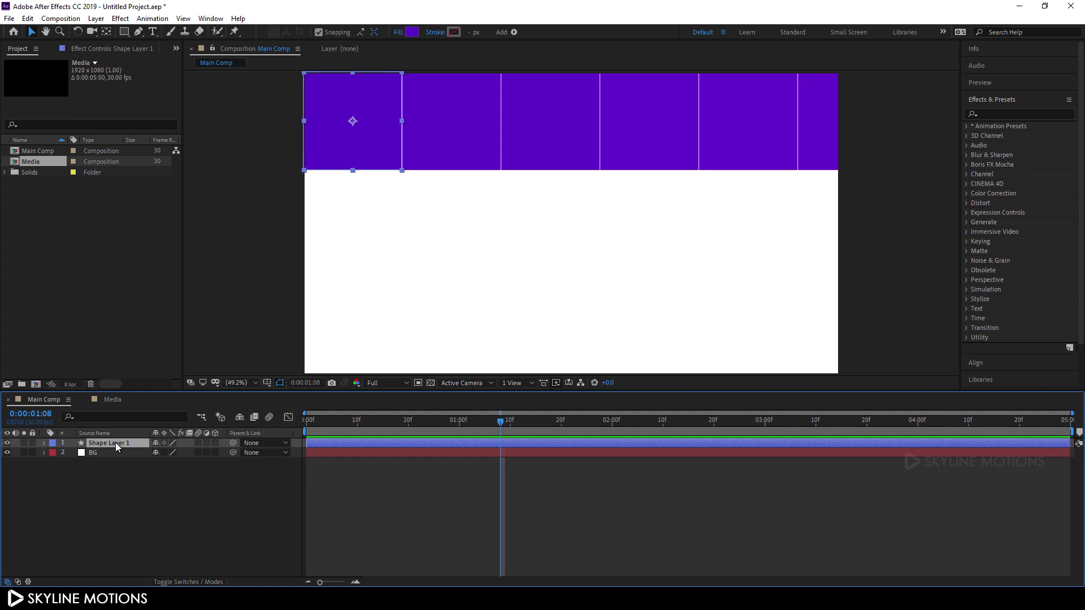
{"action": "key", "text": "ctrl+d"}
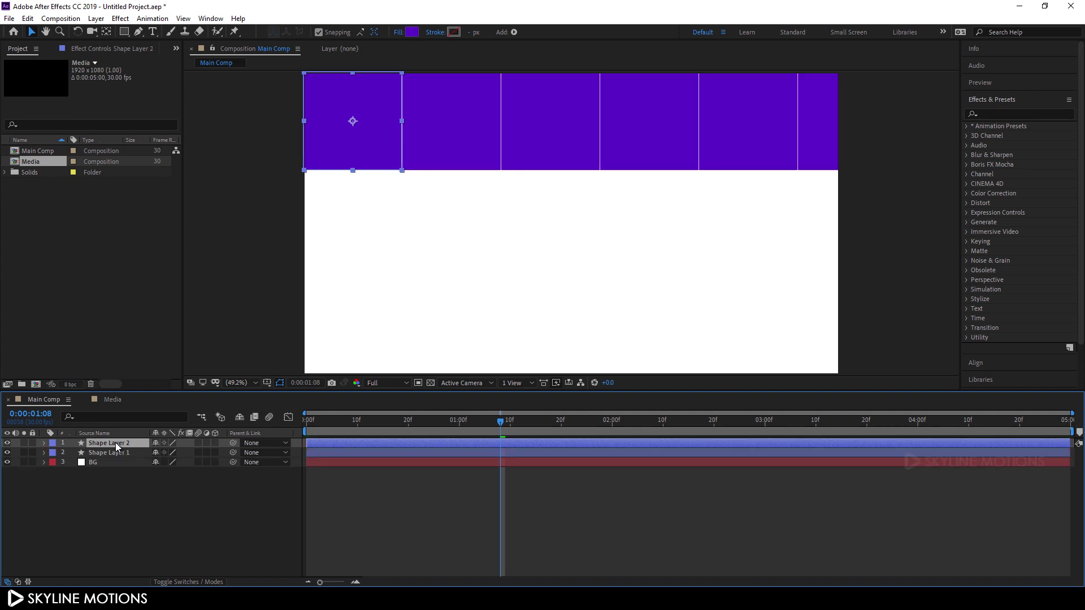
{"action": "key", "text": "u"}
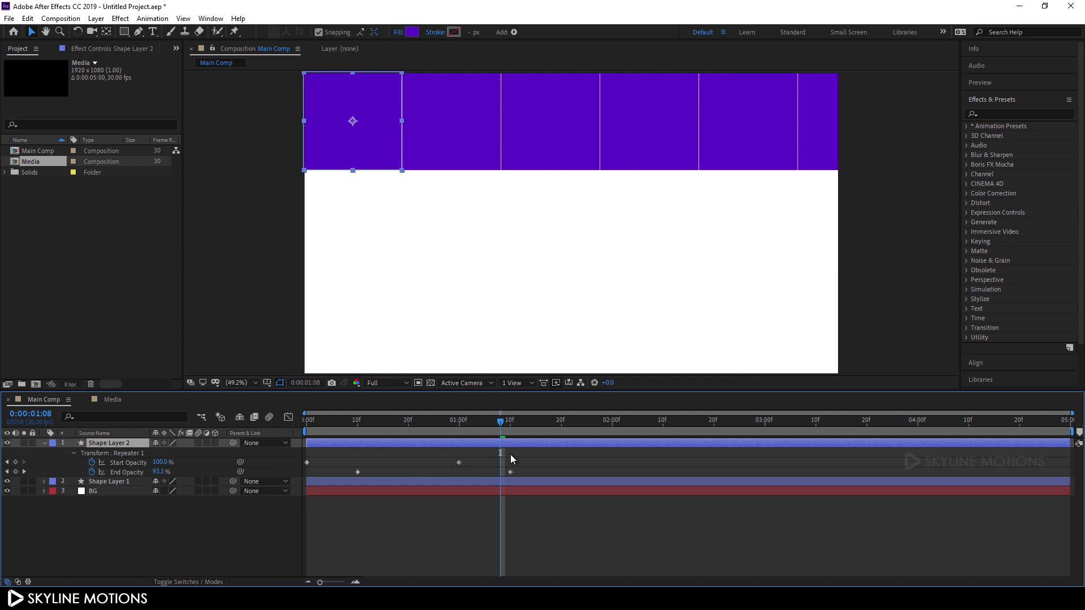
Step: Shift Shape Layer 2's Start Opacity keyframes to begin at 0:00:00:10 and its End Opacity keyframes to begin at 0:00:00:00
{"action": "left_click_drag", "start_coordinate": [499, 458], "coordinate": [300, 465]}
{"action": "left_click", "coordinate": [362, 423]}
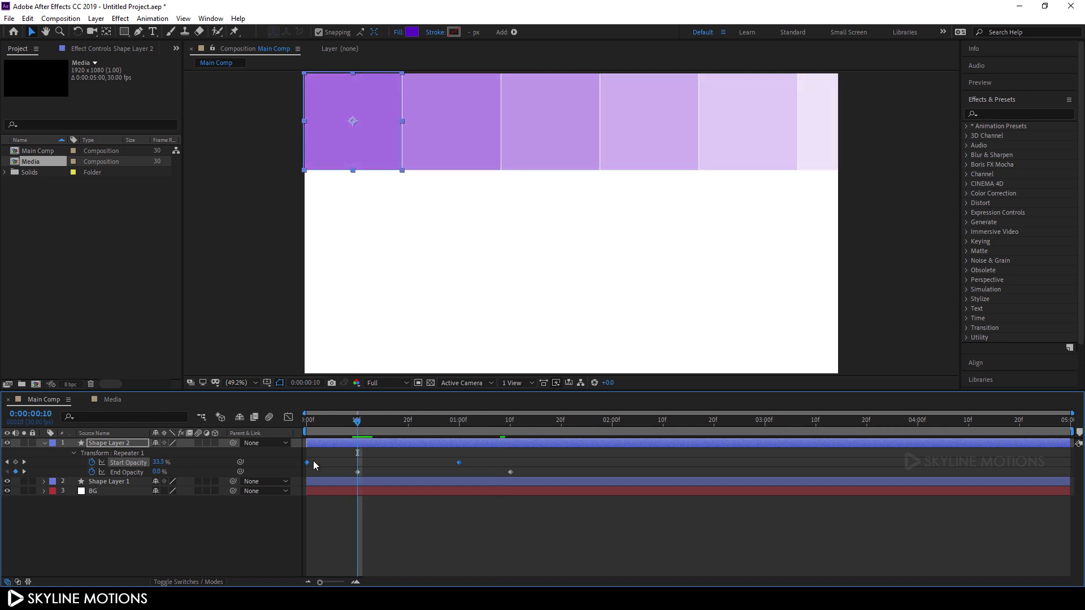
{"action": "left_click_drag", "start_coordinate": [306, 462], "coordinate": [358, 463]}
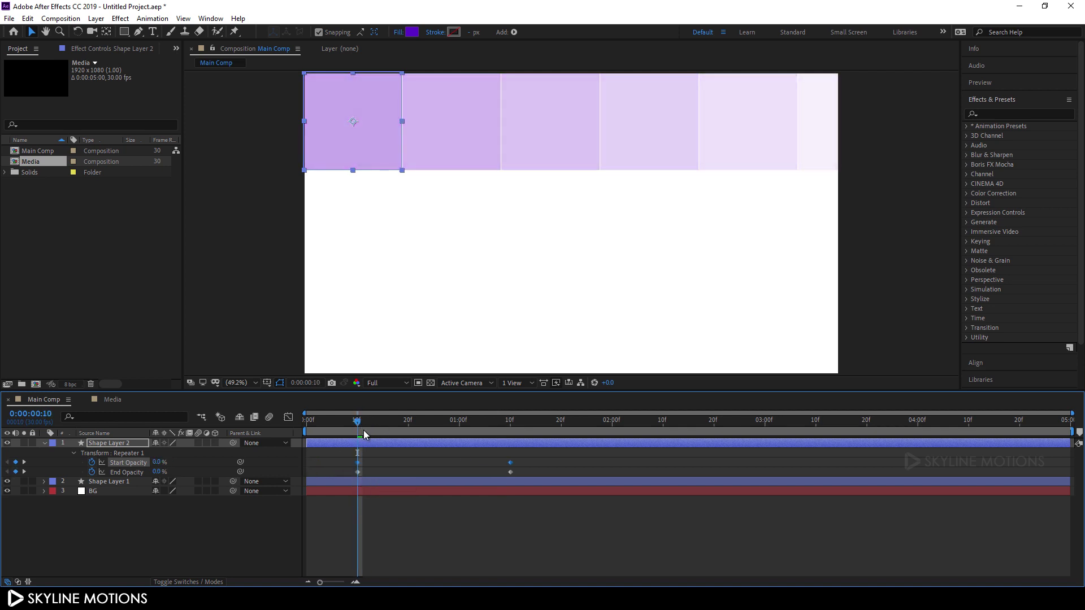
{"action": "left_click_drag", "start_coordinate": [357, 423], "coordinate": [299, 424]}
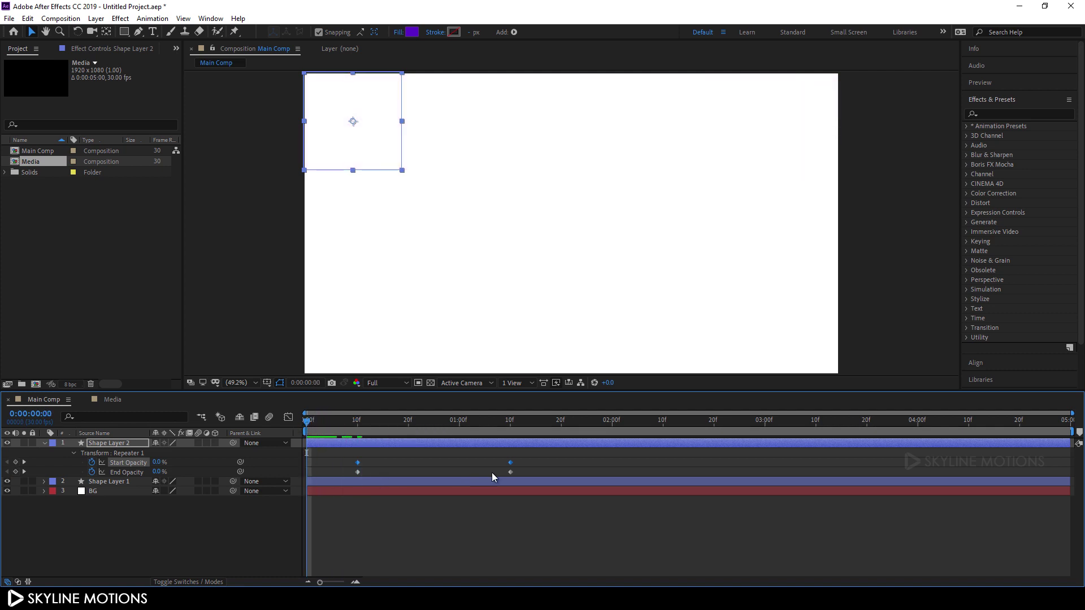
{"action": "left_click_drag", "start_coordinate": [523, 472], "coordinate": [308, 475]}
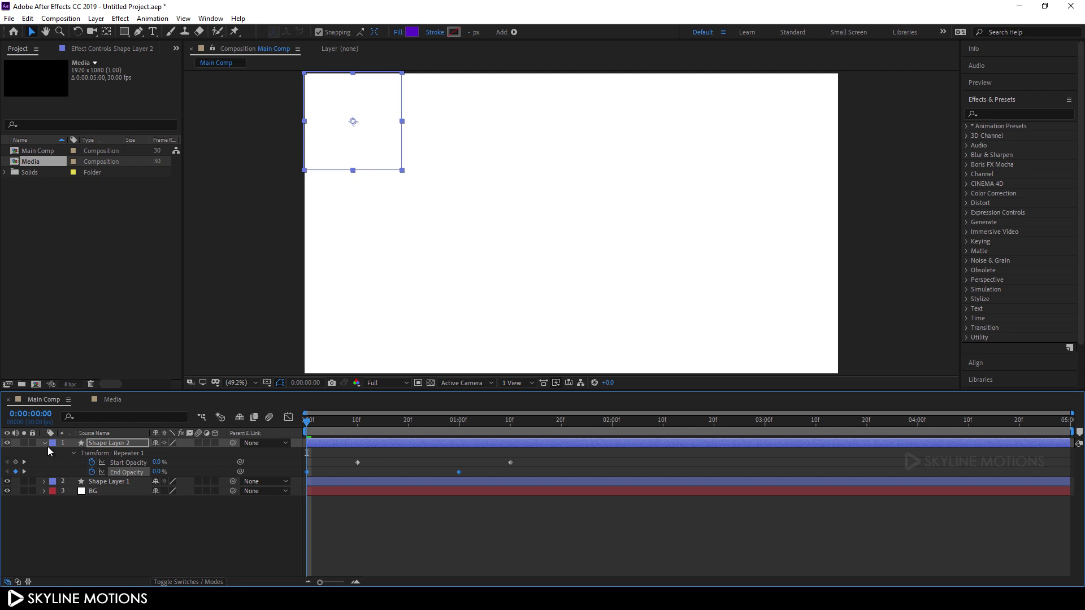
{"action": "left_click", "coordinate": [43, 445]}
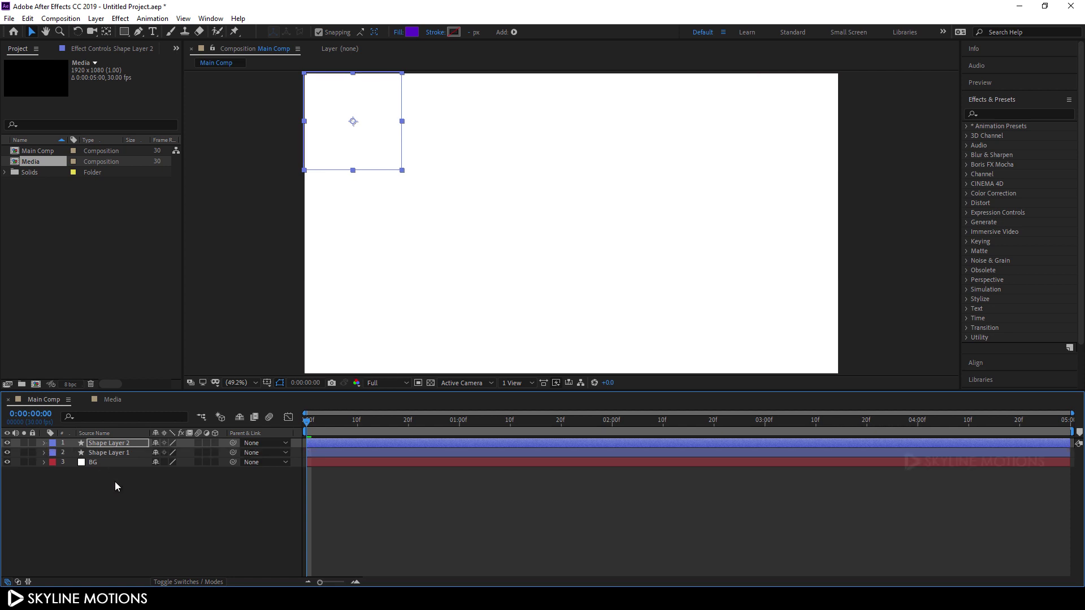
Step: Move Shape Layer 2 down to form a second row with a thin gap below the first, and preview the animation
{"action": "left_click", "coordinate": [108, 446]}
{"action": "left_click_drag", "start_coordinate": [676, 426], "coordinate": [1068, 426]}
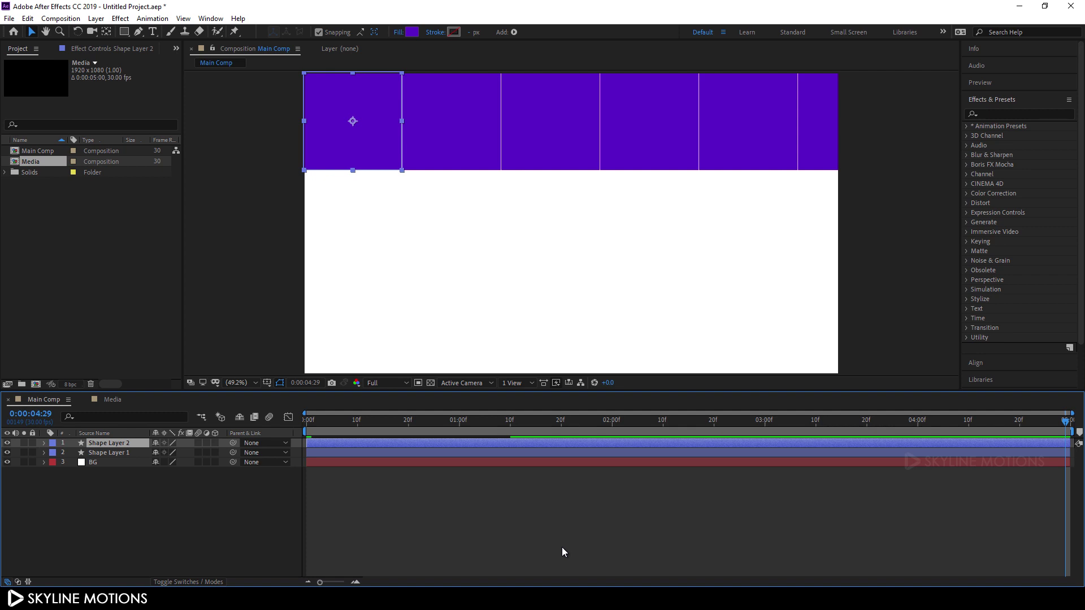
{"action": "key", "text": "shift+Down"}
{"action": "key", "text": "shift+Down"}
{"action": "key", "text": "shift+Down"}
{"action": "key", "text": "shift+Down"}
{"action": "key", "text": "shift+Down"}
{"action": "key", "text": "shift+Down"}
{"action": "key", "text": "shift+Down"}
{"action": "key", "text": "shift+Down"}
{"action": "key", "text": "shift+Down"}
{"action": "key", "text": "shift+Down"}
{"action": "key", "text": "shift+Down"}
{"action": "key", "text": "shift+Down"}
{"action": "key", "text": "shift+Down"}
{"action": "key", "text": "shift+Down"}
{"action": "key", "text": "shift+Down"}
{"action": "key", "text": "shift+Down"}
{"action": "key", "text": "shift+Down"}
{"action": "key", "text": "shift+Down"}
{"action": "key", "text": "shift+Down"}
{"action": "key", "text": "shift+Down"}
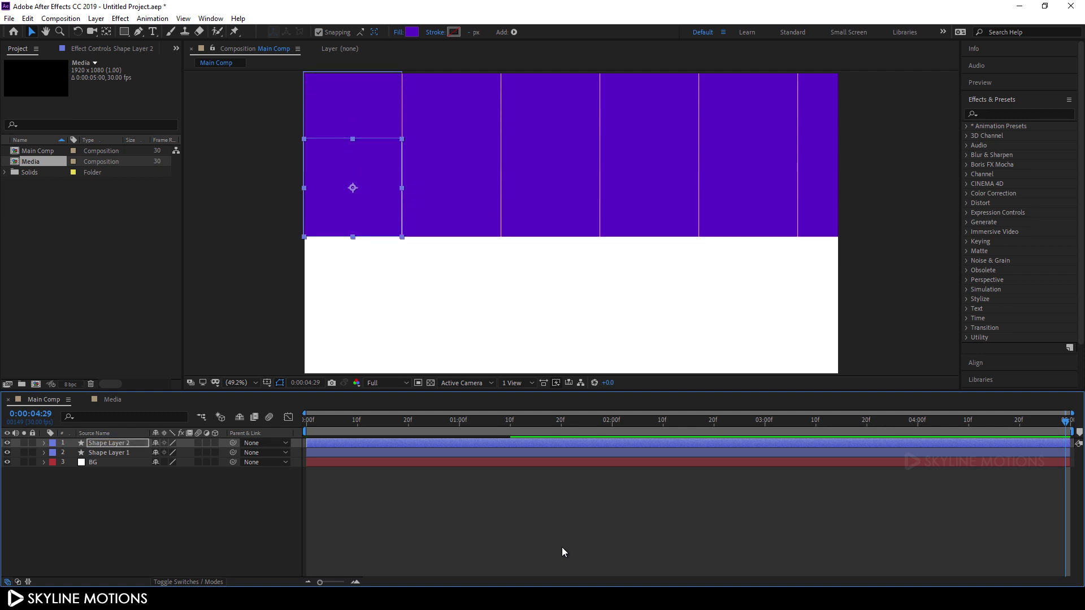
{"action": "key", "text": "shift+Down"}
{"action": "key", "text": "shift+Down"}
{"action": "key", "text": "shift+Down"}
{"action": "key", "text": "shift+Down"}
{"action": "key", "text": "shift+Down"}
{"action": "key", "text": "shift+Down"}
{"action": "key", "text": "shift+Down"}
{"action": "key", "text": "shift+Down"}
{"action": "key", "text": "shift+Down"}
{"action": "key", "text": "shift+Down"}
{"action": "key", "text": "shift+Down"}
{"action": "key", "text": "shift+Down"}
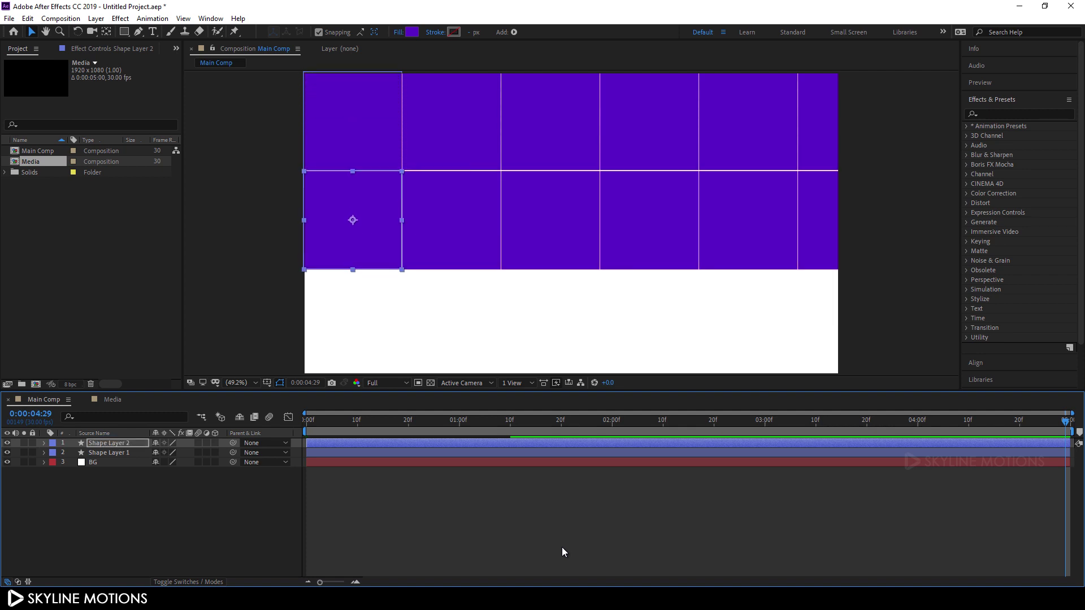
{"action": "left_click_drag", "start_coordinate": [417, 430], "coordinate": [294, 432]}
{"action": "key", "text": "space"}
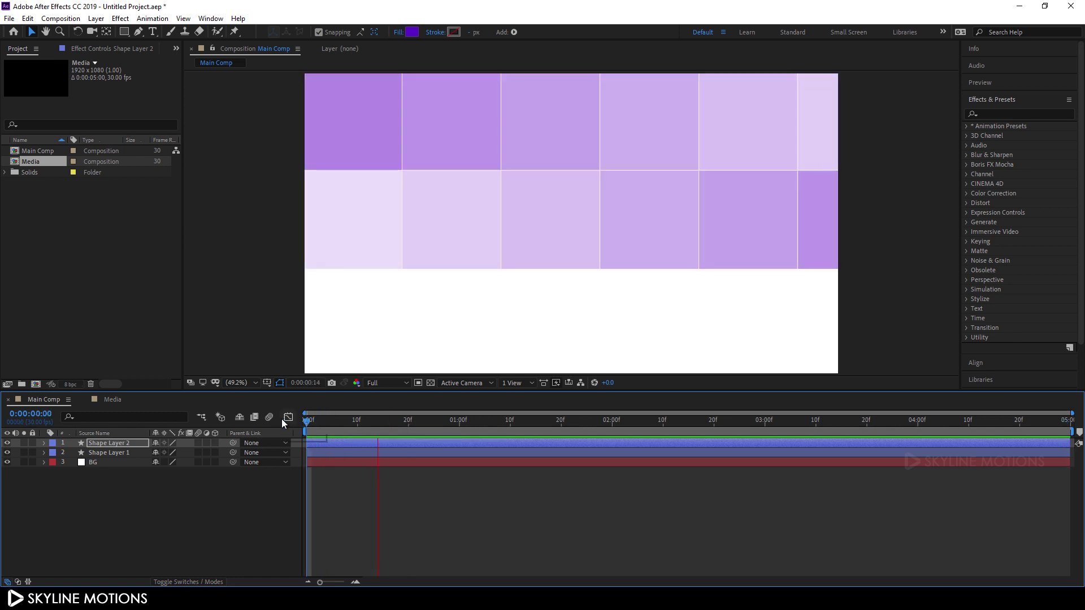
{"action": "left_click", "coordinate": [202, 472]}
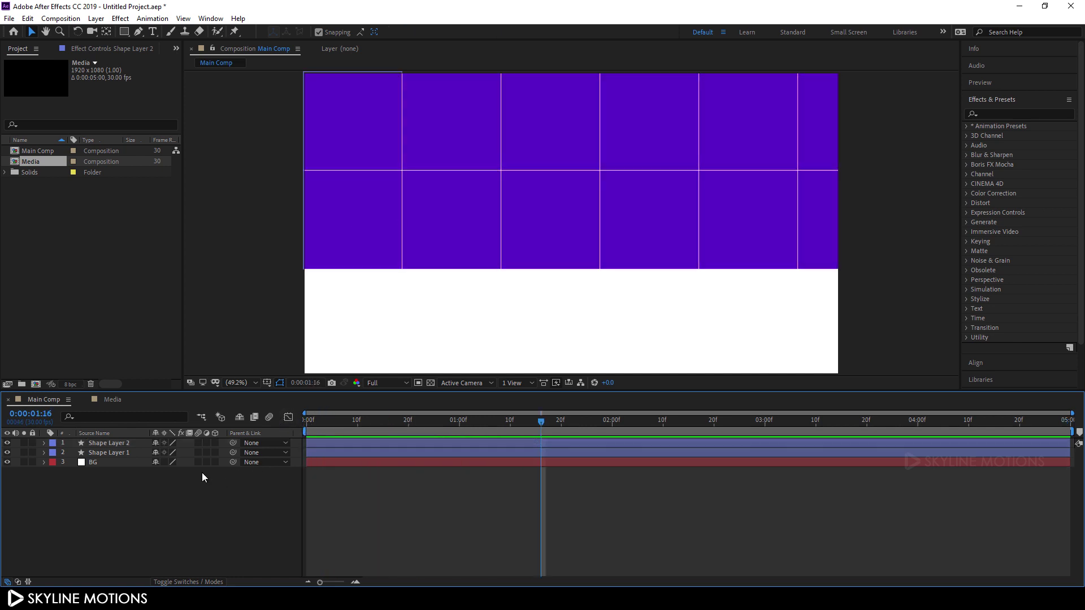
Step: Duplicate Shape Layer 1 and place the copy at the top of the layer stack
{"action": "left_click", "coordinate": [115, 456]}
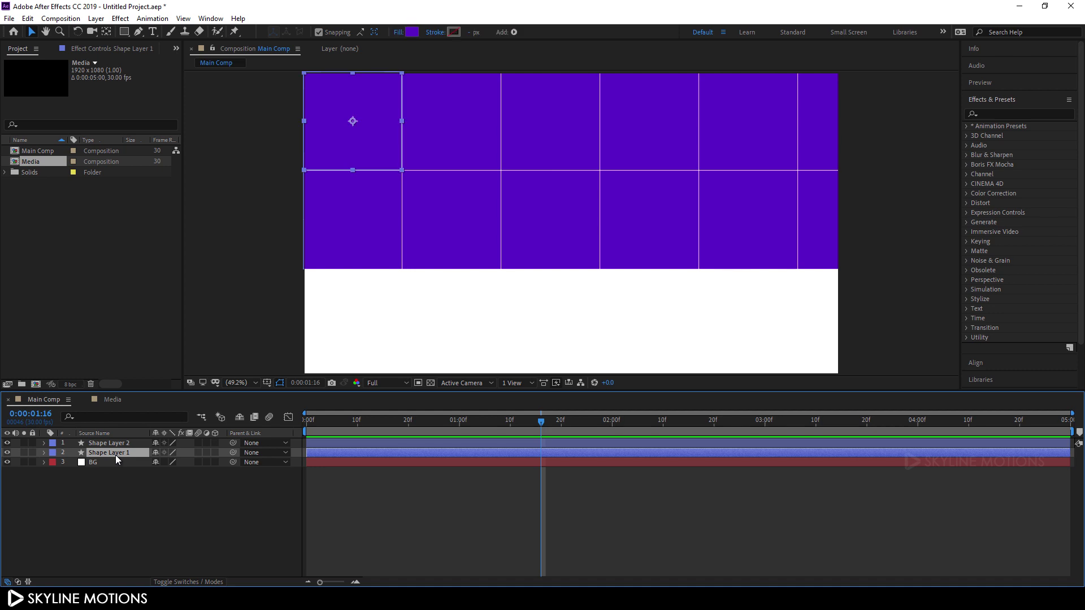
{"action": "key", "text": "ctrl+d"}
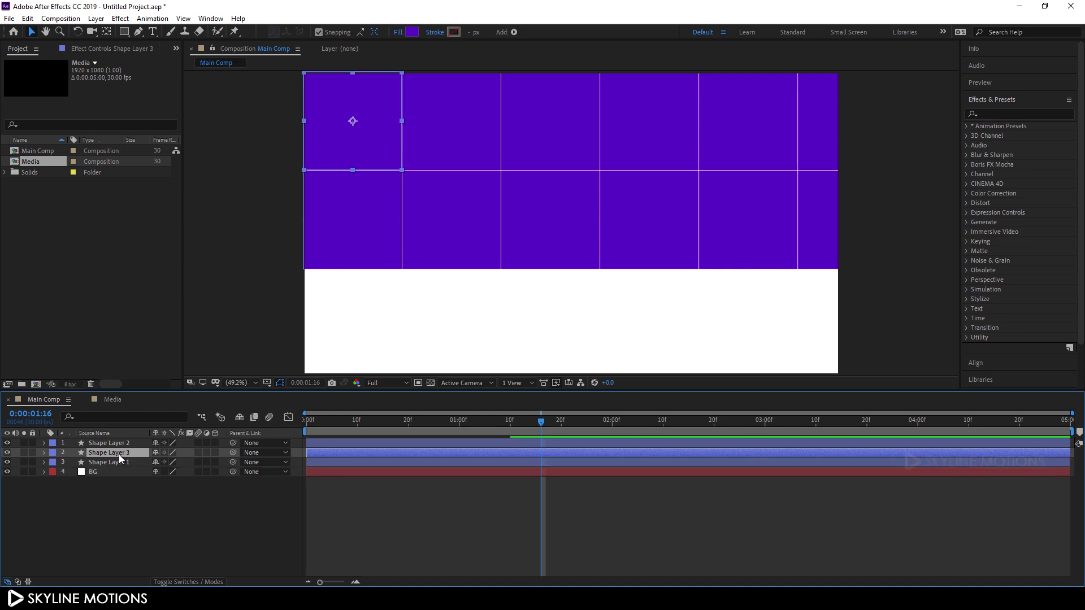
{"action": "left_click_drag", "start_coordinate": [120, 457], "coordinate": [120, 447]}
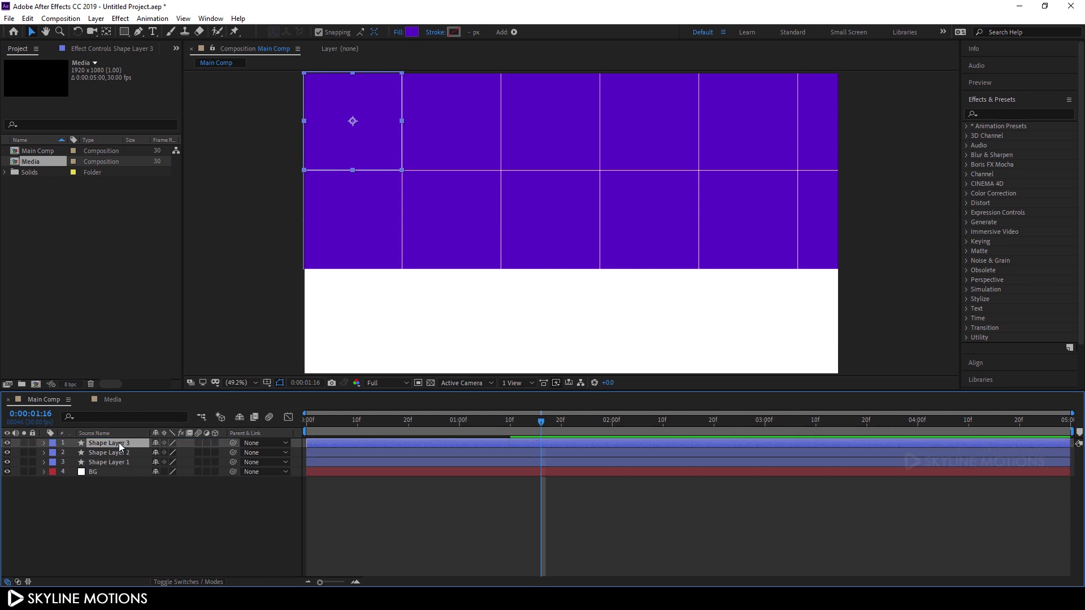
Step: Move Shape Layer 3 down to form a third row of squares, leaving a thin gap below the second row
{"action": "key", "text": "shift+Down"}
{"action": "key", "text": "shift+Down"}
{"action": "key", "text": "shift+Down"}
{"action": "key", "text": "shift+Down"}
{"action": "key", "text": "shift+Down"}
{"action": "key", "text": "shift+Down"}
{"action": "key", "text": "shift+Down"}
{"action": "key", "text": "shift+Down"}
{"action": "key", "text": "shift+Down"}
{"action": "key", "text": "shift+Down"}
{"action": "key", "text": "shift+Down"}
{"action": "key", "text": "shift+Down"}
{"action": "key", "text": "shift+Down"}
{"action": "key", "text": "shift+Down"}
{"action": "key", "text": "shift+Down"}
{"action": "key", "text": "shift+Down"}
{"action": "key", "text": "shift+Down"}
{"action": "key", "text": "shift+Down"}
{"action": "key", "text": "shift+Down"}
{"action": "key", "text": "shift+Down"}
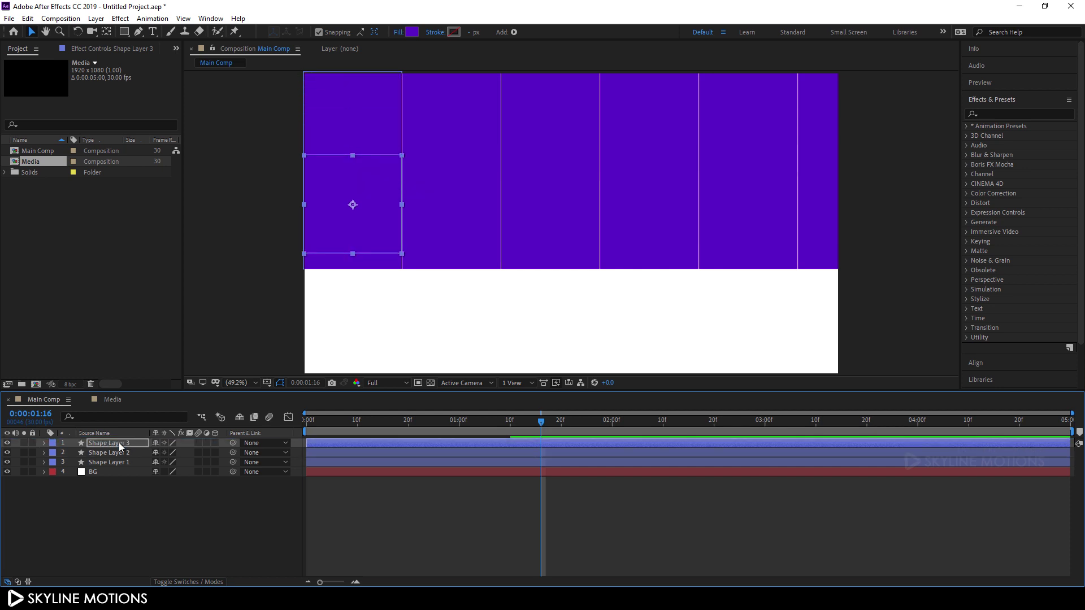
{"action": "key", "text": "shift+Down"}
{"action": "key", "text": "shift+Down"}
{"action": "key", "text": "shift+Down"}
{"action": "key", "text": "shift+Down"}
{"action": "key", "text": "shift+Down"}
{"action": "key", "text": "shift+Down"}
{"action": "key", "text": "shift+Down"}
{"action": "key", "text": "shift+Down"}
{"action": "key", "text": "shift+Down"}
{"action": "key", "text": "shift+Down"}
{"action": "key", "text": "shift+Up"}
{"action": "key", "text": "shift+Up"}
{"action": "key", "text": "shift+Up"}
{"action": "key", "text": "shift+Up"}
{"action": "key", "text": "Up"}
{"action": "key", "text": "Up"}
{"action": "key", "text": "Up"}
{"action": "key", "text": "Up"}
{"action": "key", "text": "Up"}
{"action": "key", "text": "Up"}
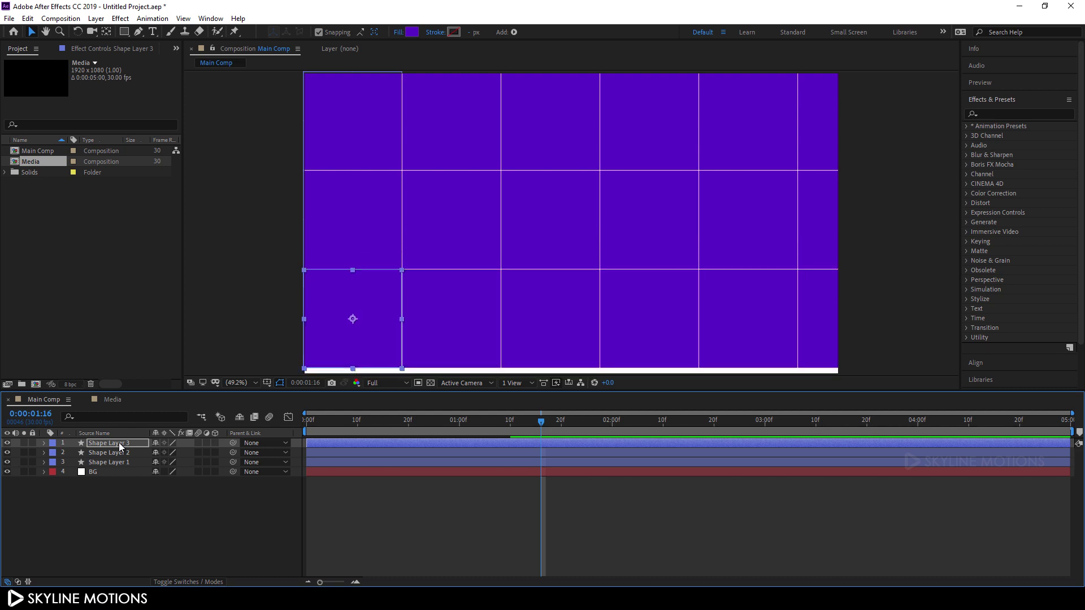
Step: Set the scale of all three shape layers to 110%
{"action": "left_click", "coordinate": [123, 453], "text": "ctrl"}
{"action": "left_click", "coordinate": [123, 461], "text": "ctrl"}
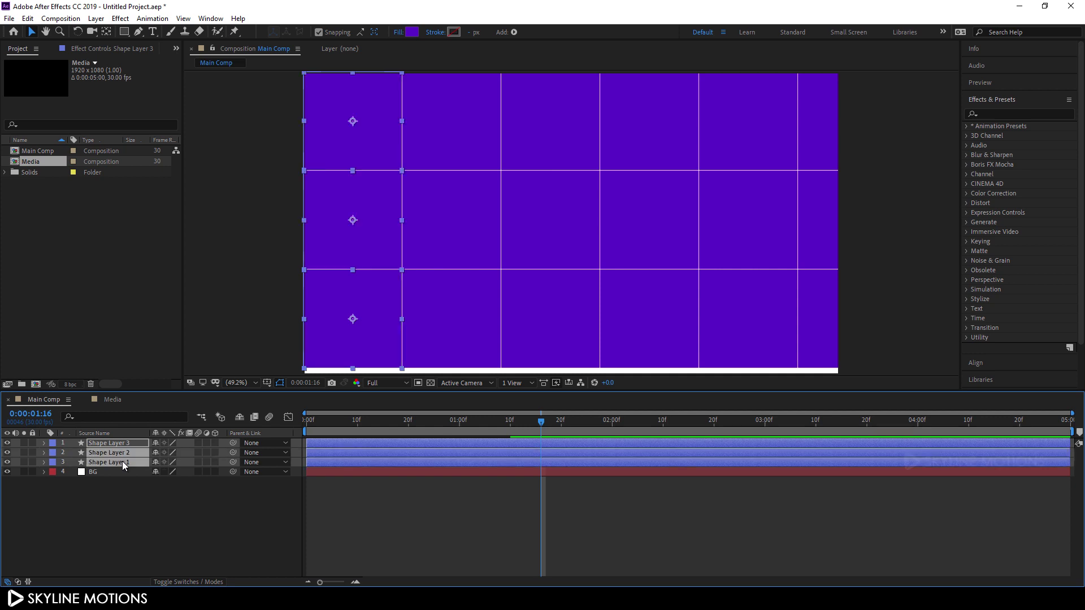
{"action": "key", "text": "s"}
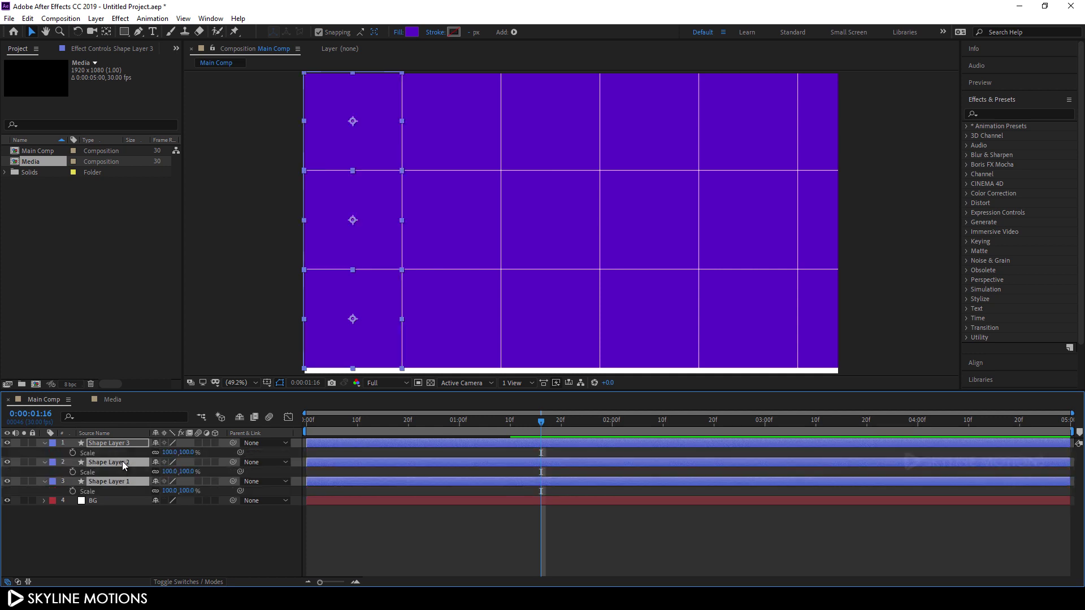
{"action": "left_click_drag", "start_coordinate": [188, 454], "coordinate": [193, 456]}
{"action": "left_click", "coordinate": [191, 454]}
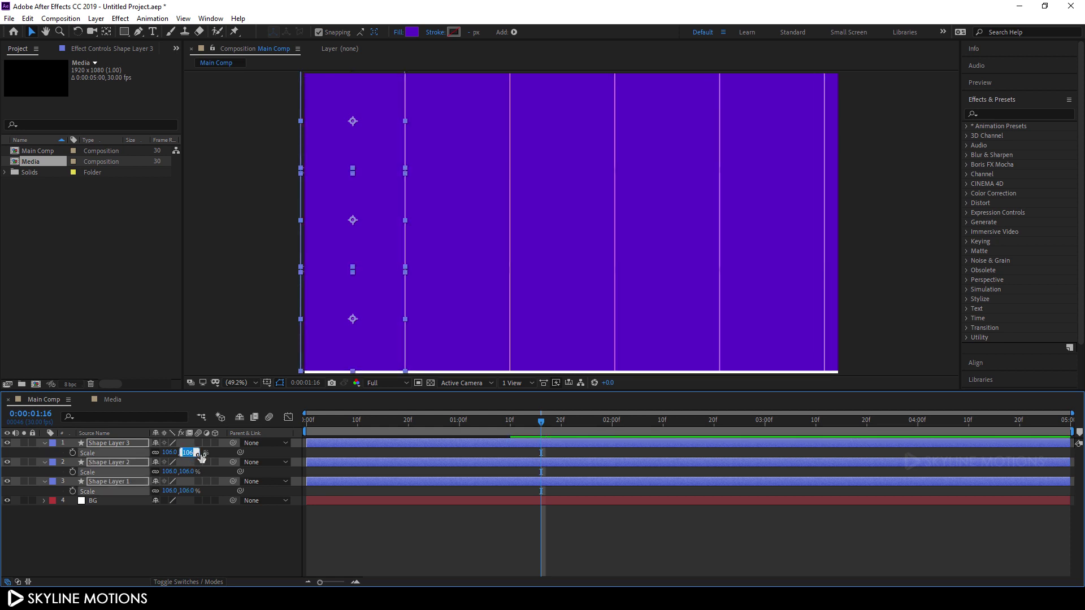
{"action": "type", "text": "110"}
{"action": "key", "text": "Return"}
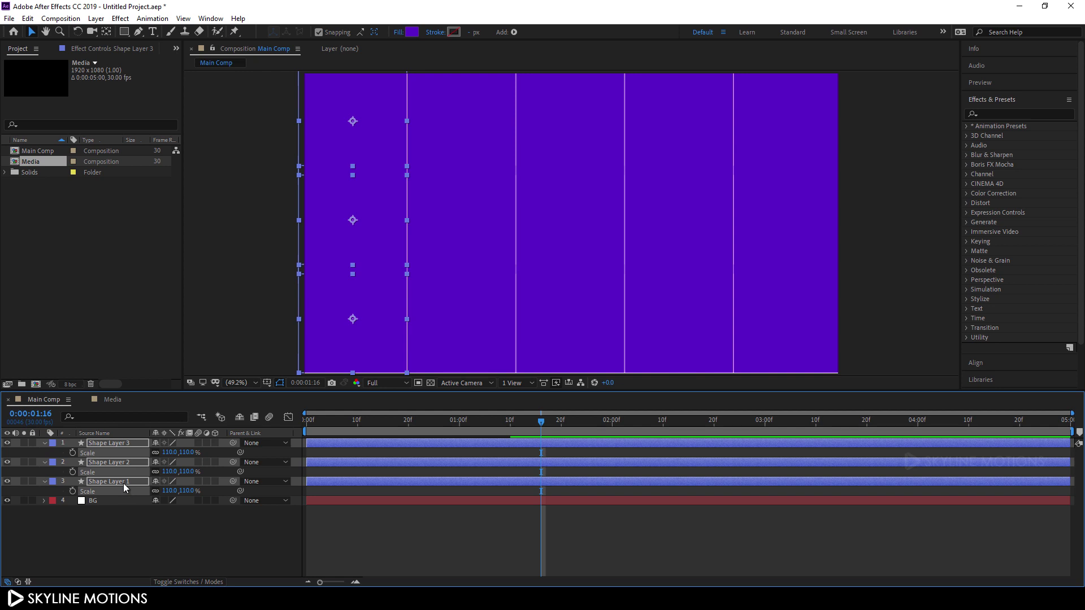
Step: Nudge Shape Layer 2 down until a thin gap separates the middle row from the first row
{"action": "left_click", "coordinate": [134, 522]}
{"action": "left_click", "coordinate": [107, 463]}
{"action": "key", "text": "Down"}
{"action": "key", "text": "Down"}
{"action": "key", "text": "Down"}
{"action": "key", "text": "Down"}
{"action": "key", "text": "Down"}
{"action": "key", "text": "Down"}
{"action": "key", "text": "Down"}
{"action": "key", "text": "Down"}
{"action": "key", "text": "Down"}
{"action": "key", "text": "Down"}
{"action": "key", "text": "Down"}
{"action": "key", "text": "Down"}
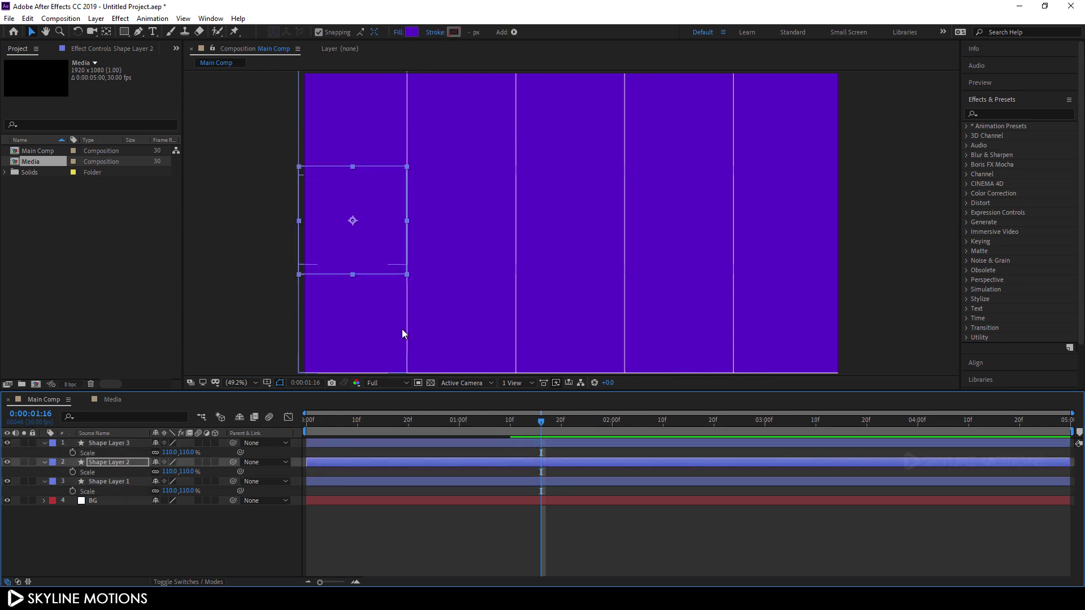
{"action": "key", "text": "Down"}
{"action": "key", "text": "Down"}
{"action": "key", "text": "Down"}
{"action": "key", "text": "Down"}
{"action": "key", "text": "Down"}
{"action": "key", "text": "Down"}
{"action": "key", "text": "Down"}
{"action": "key", "text": "Down"}
{"action": "key", "text": "Down"}
{"action": "key", "text": "Down"}
{"action": "key", "text": "Down"}
{"action": "key", "text": "Down"}
{"action": "key", "text": "Down"}
{"action": "key", "text": "Down"}
{"action": "key", "text": "Down"}
{"action": "key", "text": "Down"}
{"action": "key", "text": "Down"}
{"action": "key", "text": "Down"}
{"action": "key", "text": "Down"}
{"action": "key", "text": "Down"}
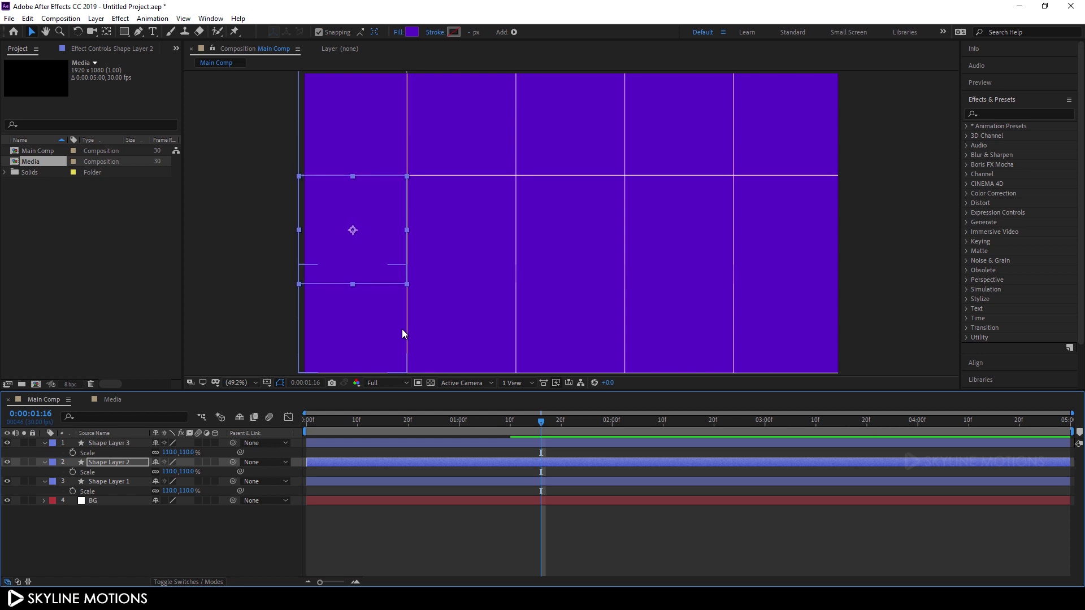
Step: Nudge Shape Layer 3 down until a matching thin gap separates the third row from the middle row
{"action": "left_click", "coordinate": [123, 444]}
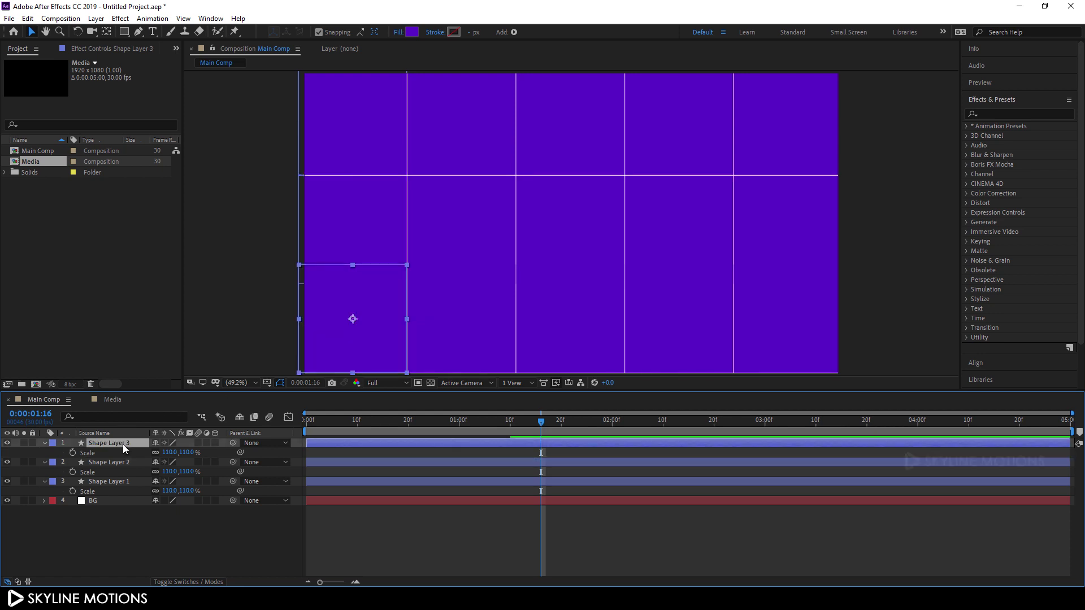
{"action": "key", "text": "shift+Down"}
{"action": "key", "text": "shift+Down"}
{"action": "key", "text": "shift+Down"}
{"action": "key", "text": "shift+Down"}
{"action": "key", "text": "shift+Down"}
{"action": "key", "text": "shift+Down"}
{"action": "key", "text": "shift+Down"}
{"action": "key", "text": "shift+Down"}
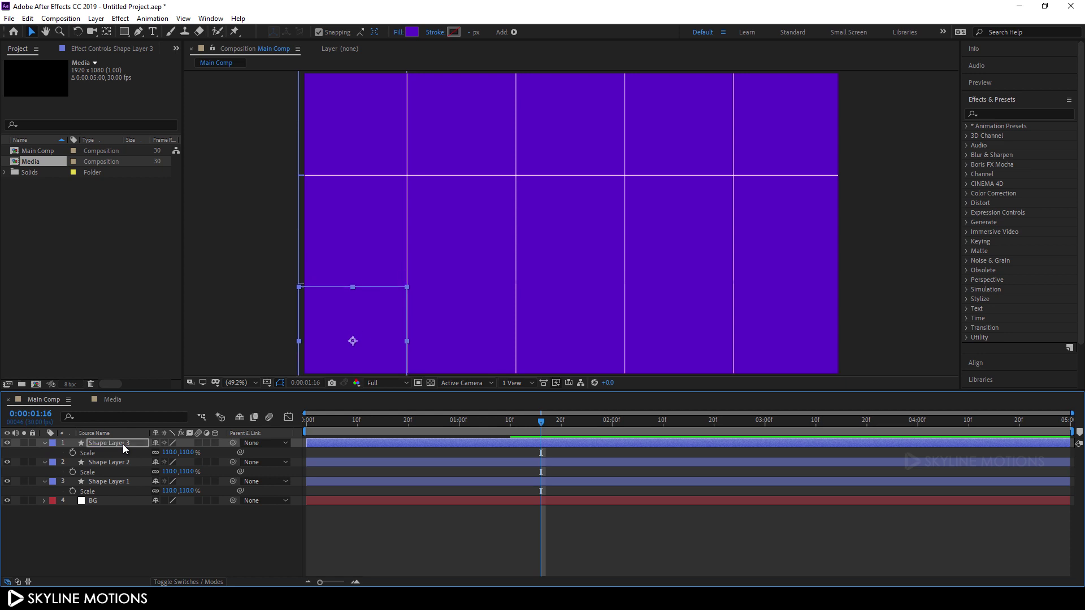
{"action": "key", "text": "Up"}
{"action": "key", "text": "Up"}
{"action": "key", "text": "Up"}
{"action": "key", "text": "Up"}
{"action": "key", "text": "Up"}
{"action": "key", "text": "Up"}
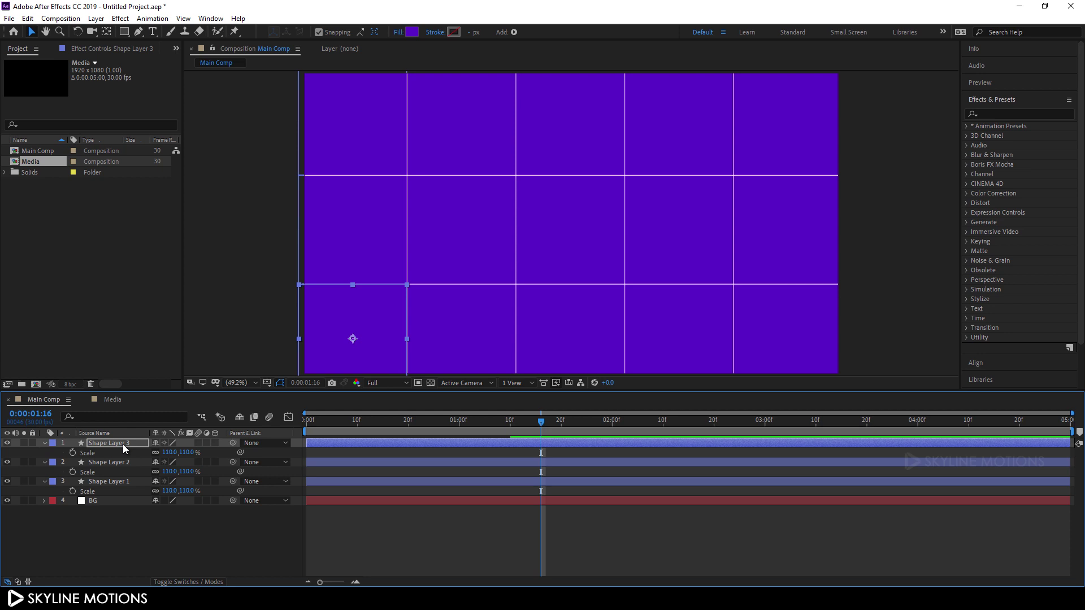
Step: Shift all three shape layers left together until the first column of squares sits half outside the frame
{"action": "left_click", "coordinate": [103, 481], "text": "shift"}
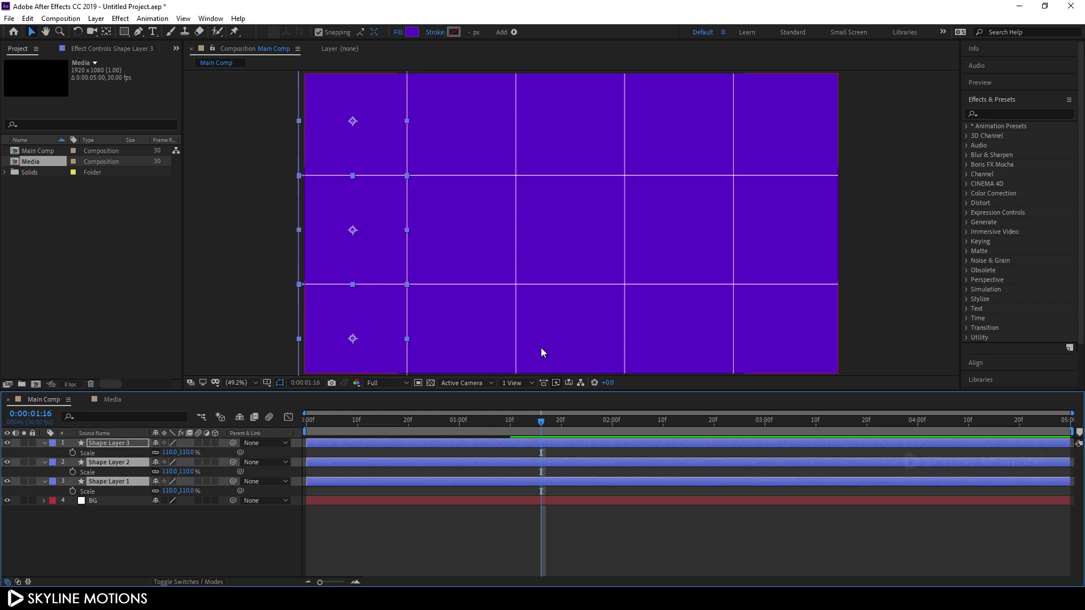
{"action": "key", "text": "shift+Left"}
{"action": "key", "text": "shift+Left"}
{"action": "key", "text": "shift+Left"}
{"action": "key", "text": "shift+Left"}
{"action": "key", "text": "shift+Left"}
{"action": "key", "text": "shift+Left"}
{"action": "key", "text": "shift+Left"}
{"action": "key", "text": "shift+Left"}
{"action": "key", "text": "shift+Left"}
{"action": "key", "text": "shift+Left"}
{"action": "key", "text": "shift+Left"}
{"action": "key", "text": "shift+Left"}
{"action": "key", "text": "shift+Left"}
{"action": "key", "text": "shift+Left"}
{"action": "key", "text": "shift+Left"}
{"action": "key", "text": "shift+Left"}
{"action": "key", "text": "shift+Left"}
{"action": "key", "text": "shift+Left"}
{"action": "key", "text": "shift+Left"}
{"action": "key", "text": "shift+Left"}
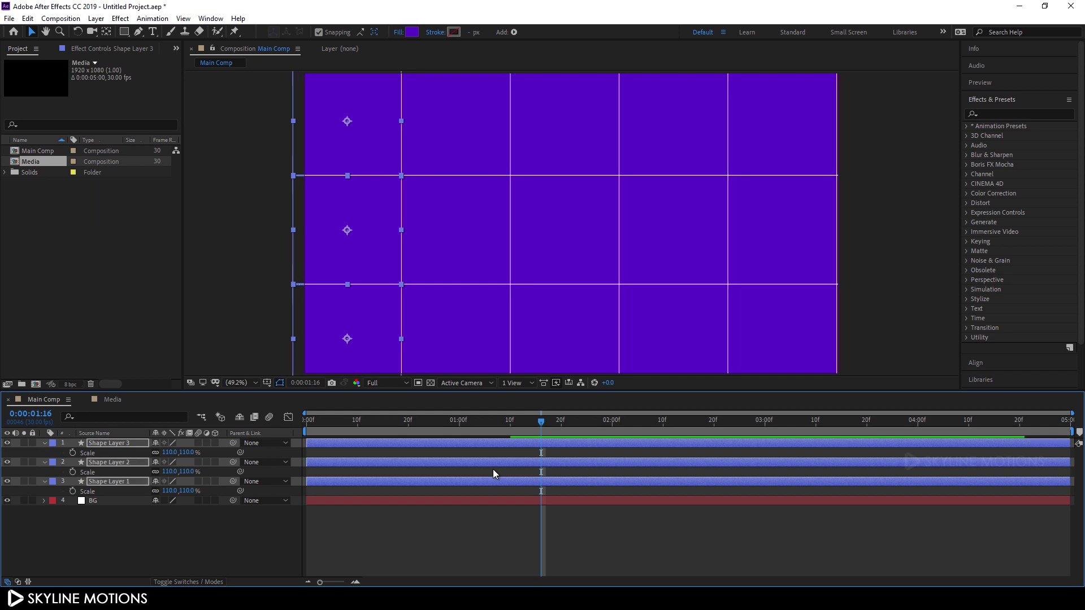
{"action": "key", "text": "shift+Right"}
{"action": "key", "text": "shift+Right"}
{"action": "key", "text": "shift+Down"}
{"action": "key", "text": "shift+Down"}
{"action": "key", "text": "shift+Up"}
{"action": "key", "text": "shift+Up"}
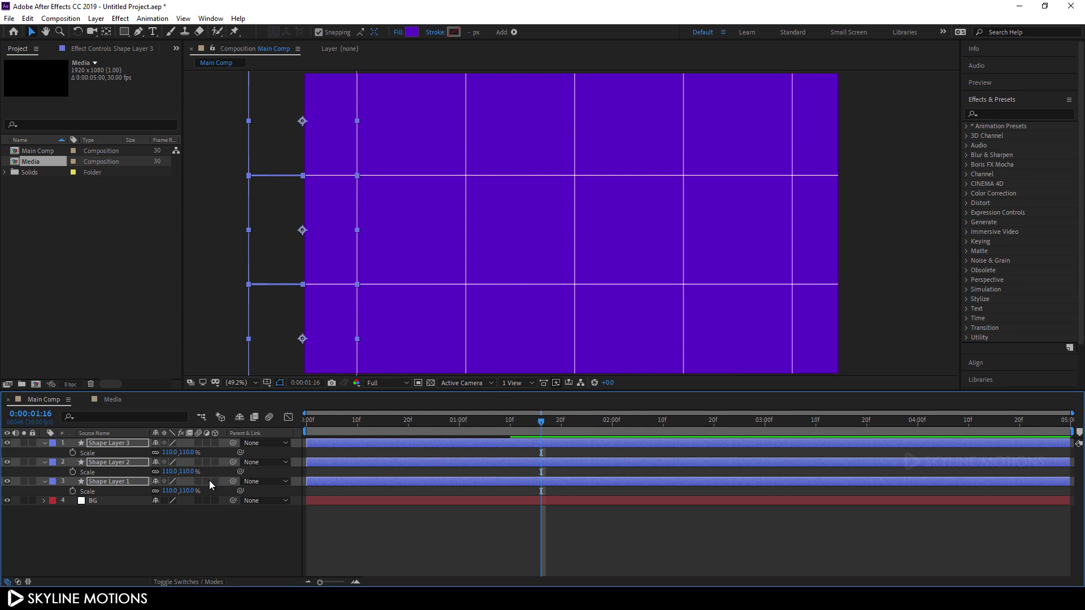
Step: Offset Shape Layer 2 in time so that it starts at 0:00:01:00
{"action": "left_click_drag", "start_coordinate": [471, 421], "coordinate": [459, 421]}
{"action": "key", "text": "s"}
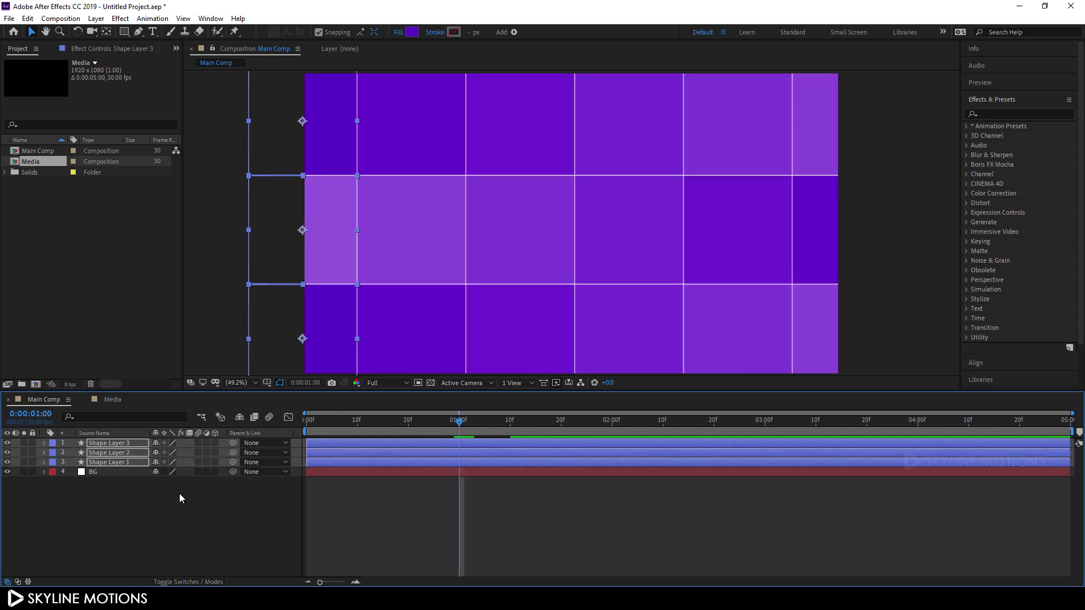
{"action": "left_click", "coordinate": [177, 501]}
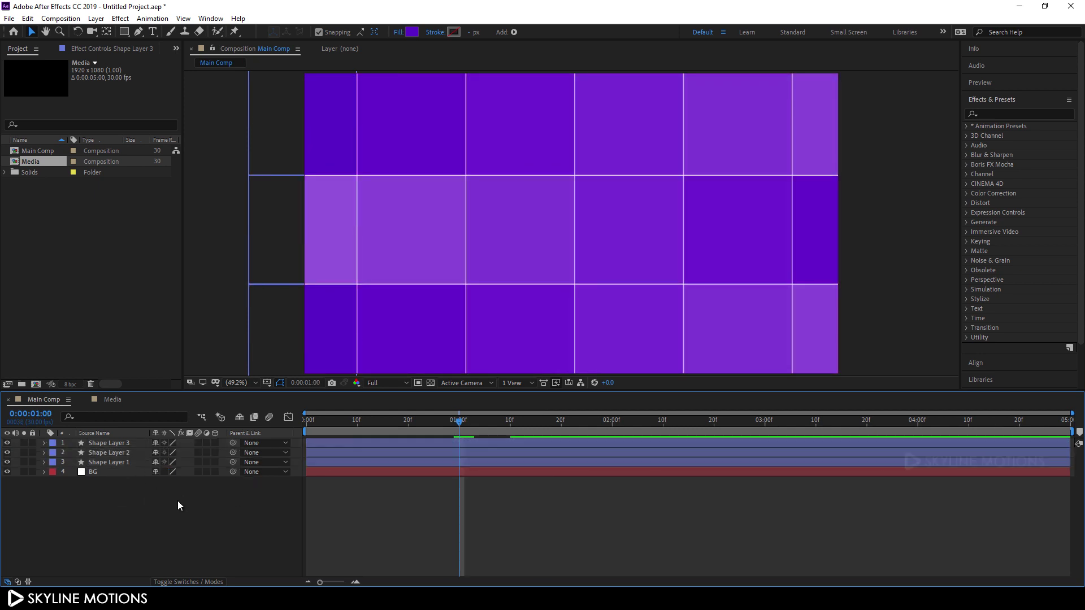
{"action": "left_click", "coordinate": [354, 454]}
{"action": "left_click_drag", "start_coordinate": [353, 454], "coordinate": [506, 459]}
Step: Offset Shape Layer 3 in time so that it starts at 0:00:02:00, and preview the staggered rows
{"action": "left_click_drag", "start_coordinate": [461, 422], "coordinate": [613, 437]}
{"action": "left_click", "coordinate": [504, 442]}
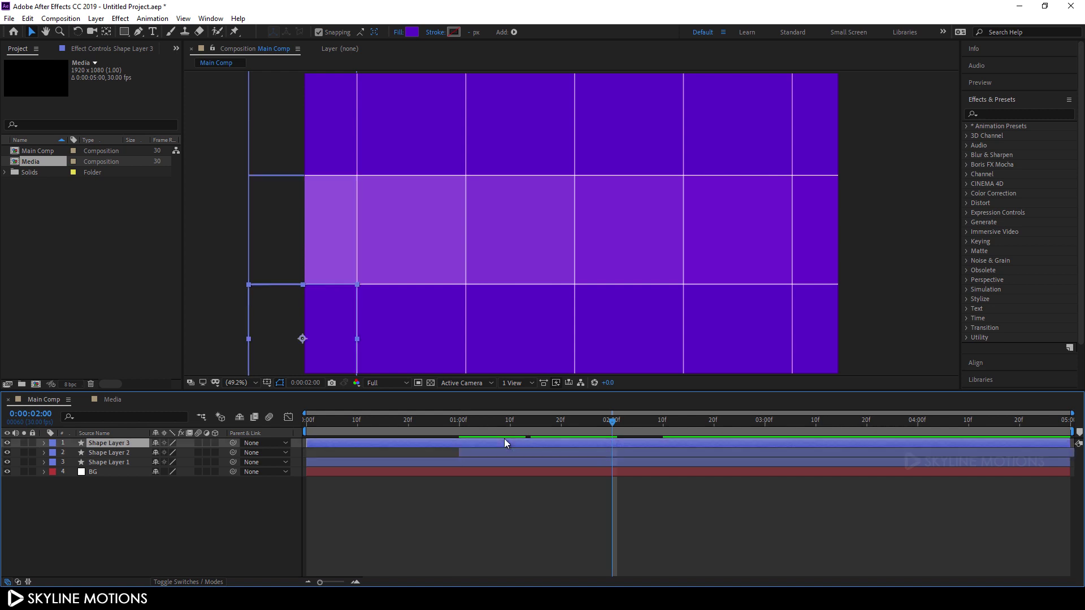
{"action": "left_click_drag", "start_coordinate": [450, 440], "coordinate": [758, 444]}
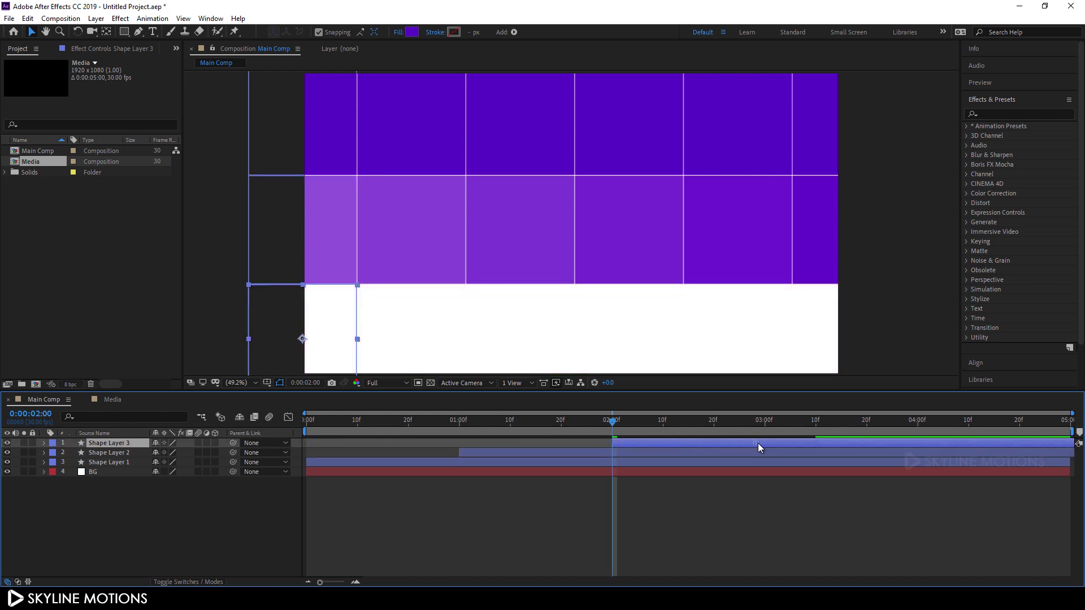
{"action": "key", "text": "space"}
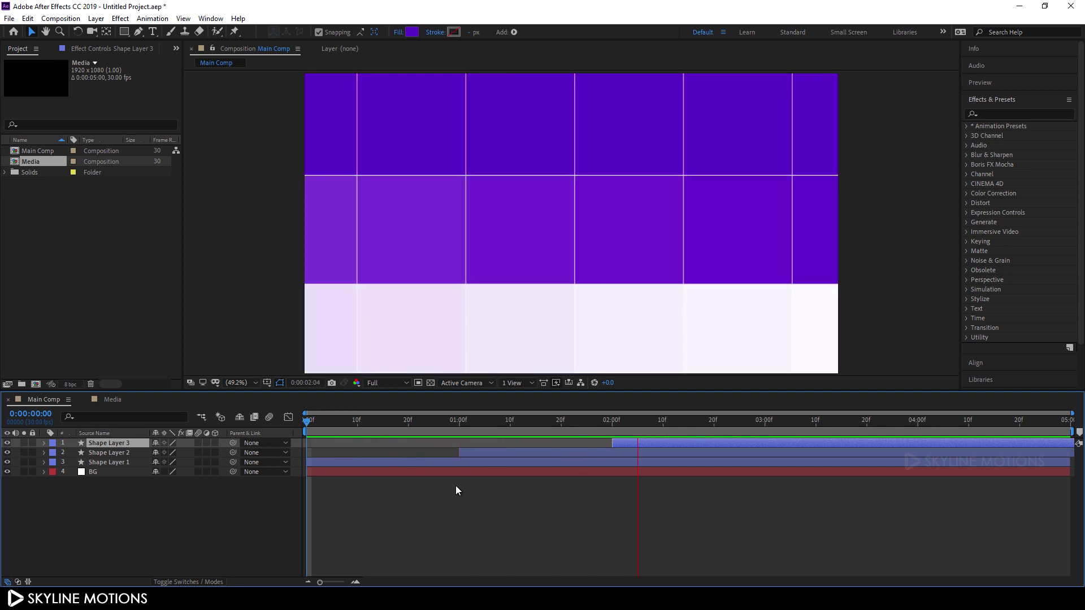
{"action": "key", "text": "space"}
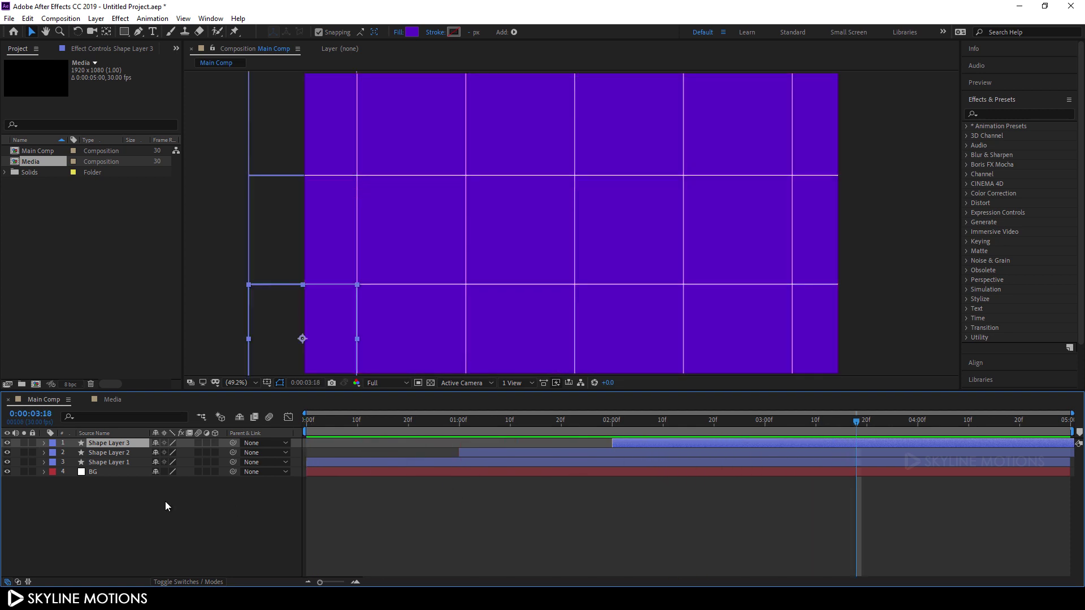
Step: Pre-compose the three shape layers into a new composition named Matte
{"action": "left_click", "coordinate": [130, 463], "text": "shift"}
{"action": "right_click", "coordinate": [121, 459]}
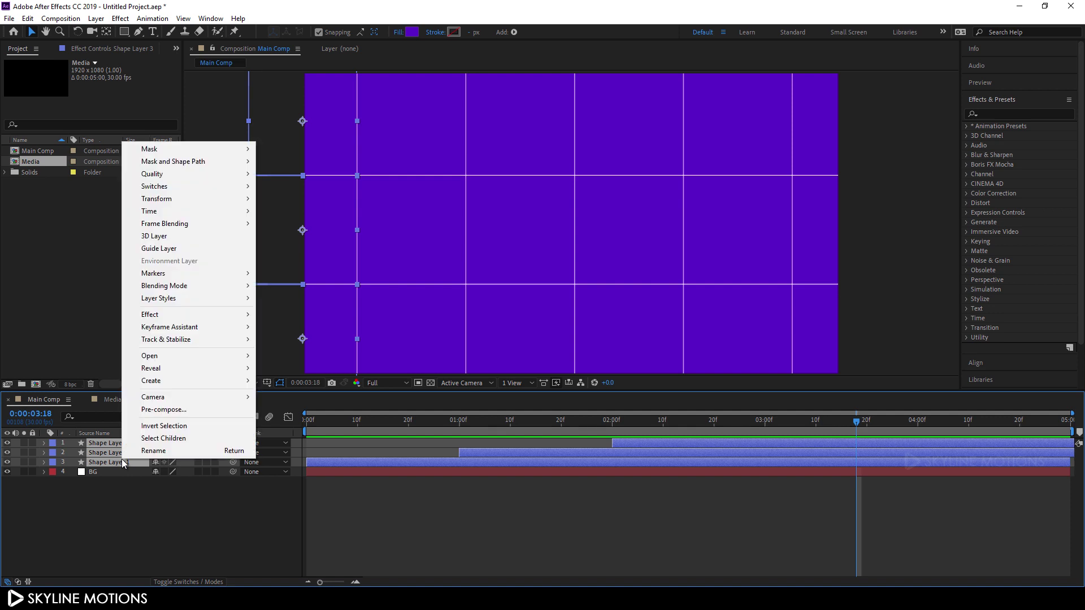
{"action": "left_click", "coordinate": [169, 409]}
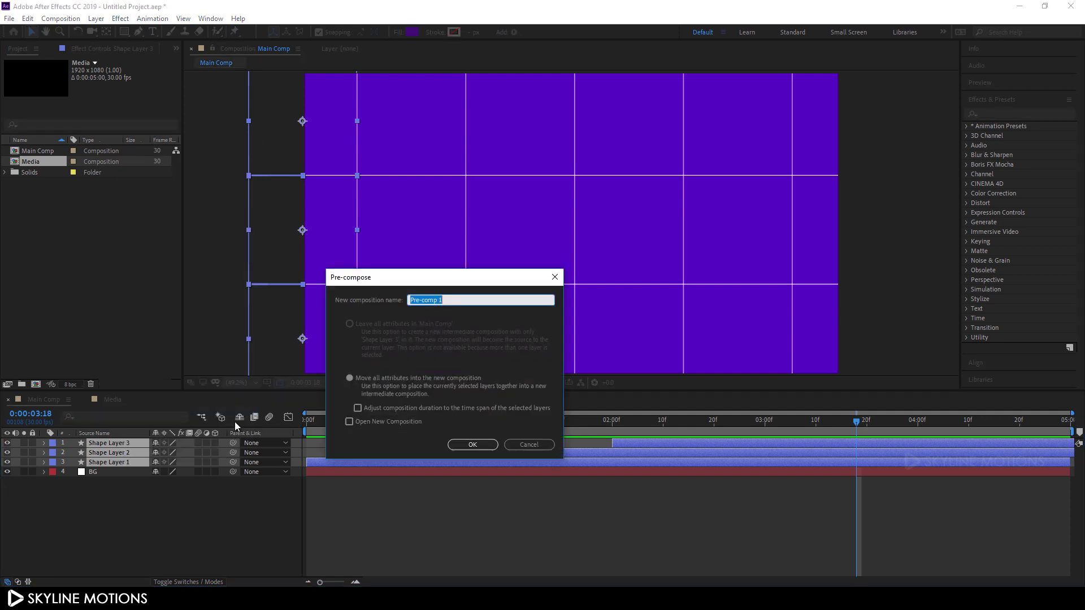
{"action": "key", "text": "BackSpace"}
{"action": "type", "text": "Matte"}
{"action": "left_click", "coordinate": [466, 444]}
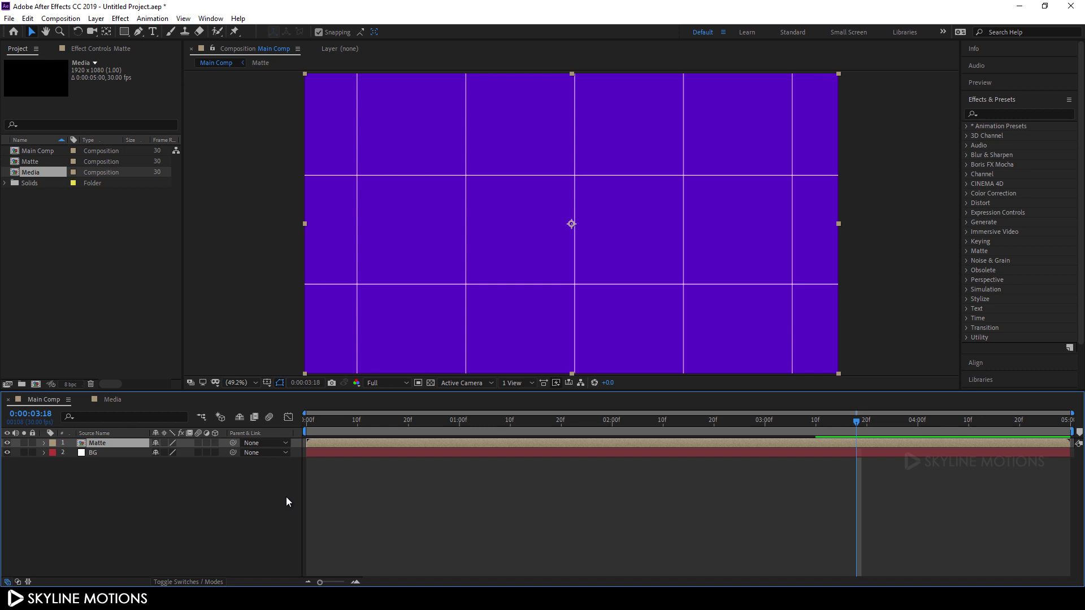
Step: Import the image girl-1848454_1920 from the Slideshow folder into the project
{"action": "right_click", "coordinate": [67, 226]}
{"action": "mouse_move", "coordinate": [122, 284]}
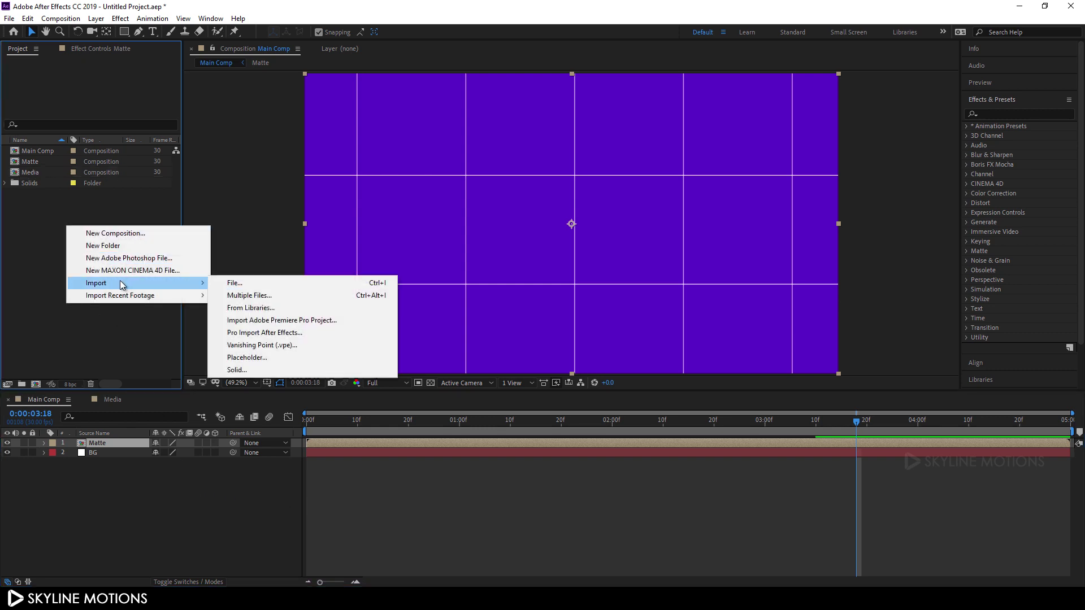
{"action": "left_click", "coordinate": [232, 282]}
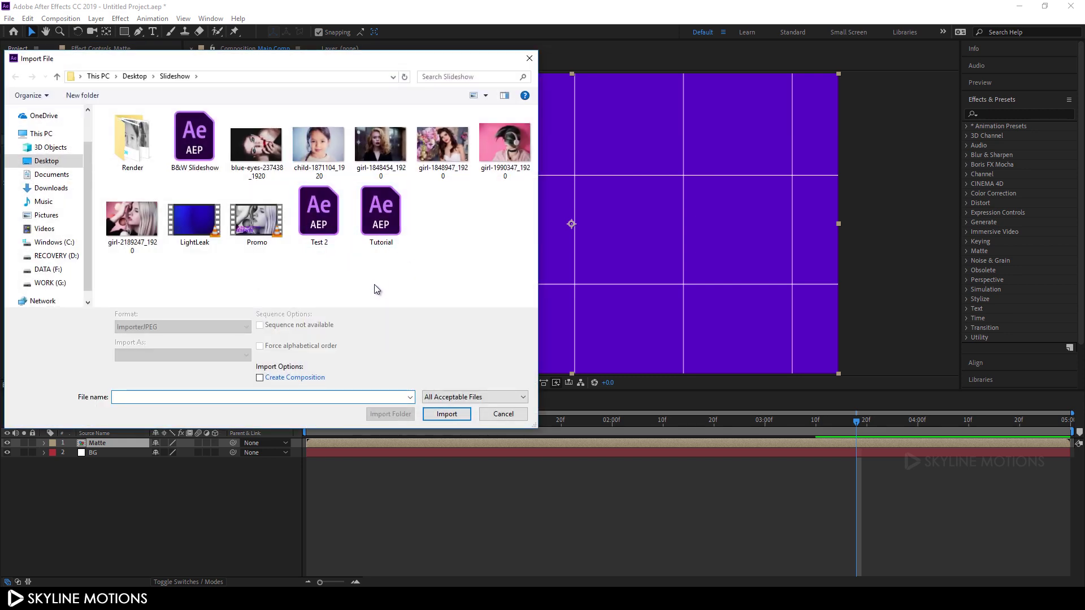
{"action": "left_click", "coordinate": [378, 161]}
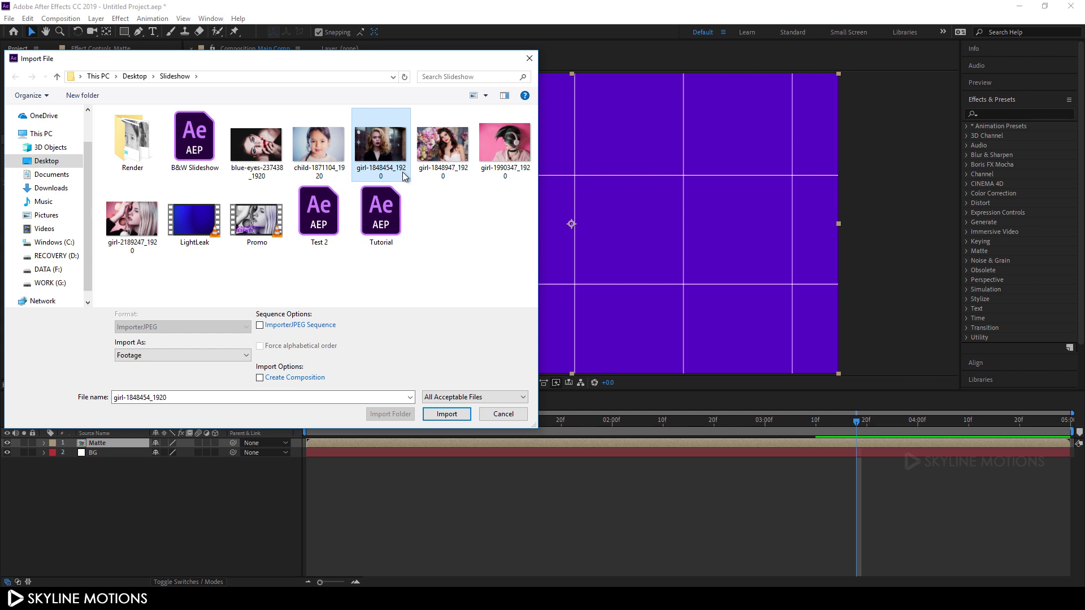
{"action": "left_click", "coordinate": [445, 415]}
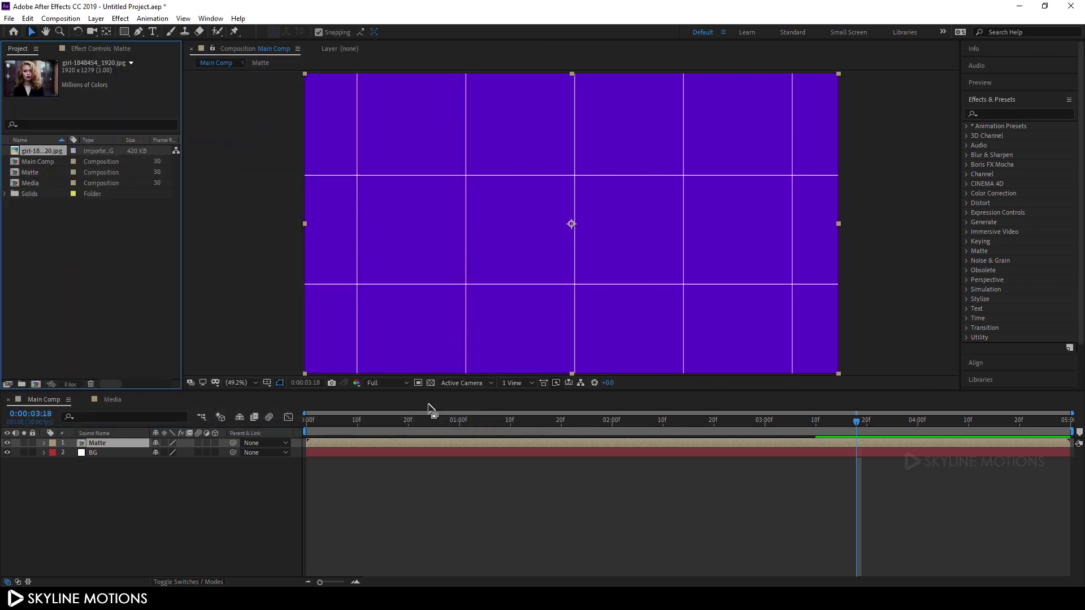
Step: Open the Media composition and add the imported girl-1848454_1920 image to it as a layer
{"action": "left_click", "coordinate": [38, 186]}
{"action": "double_click", "coordinate": [46, 184]}
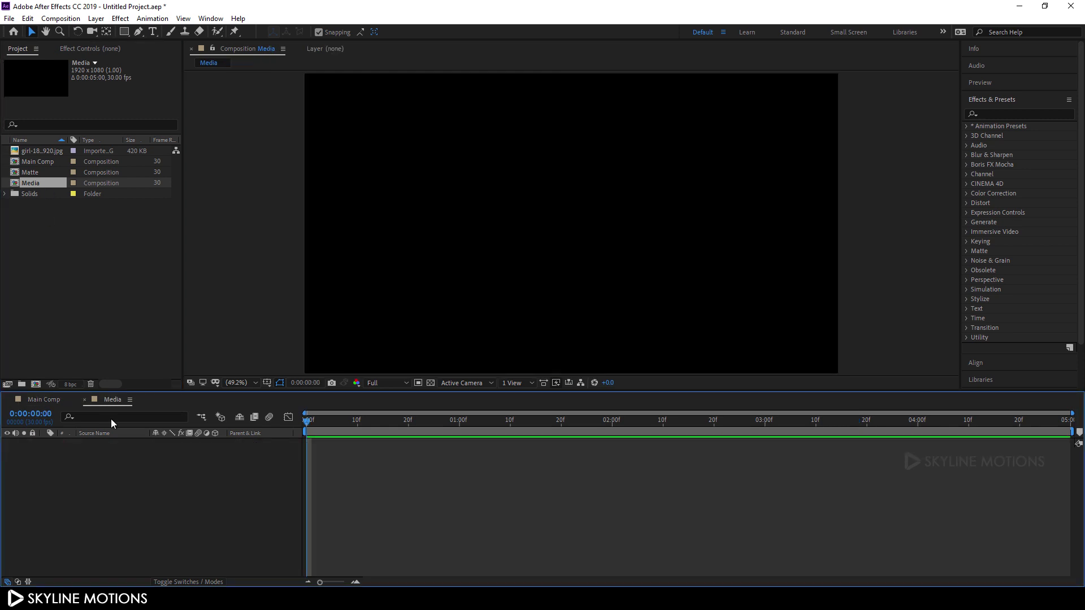
{"action": "left_click", "coordinate": [46, 152]}
{"action": "left_click_drag", "start_coordinate": [44, 151], "coordinate": [110, 461]}
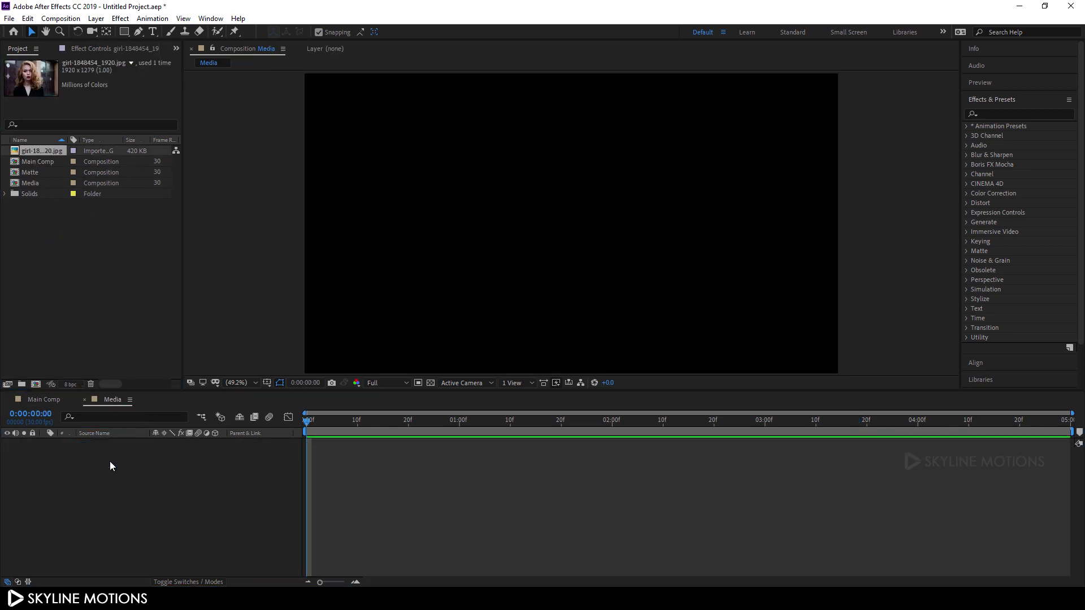
Step: Add the Media composition to Main Comp and place it directly below the Matte layer
{"action": "left_click", "coordinate": [52, 402]}
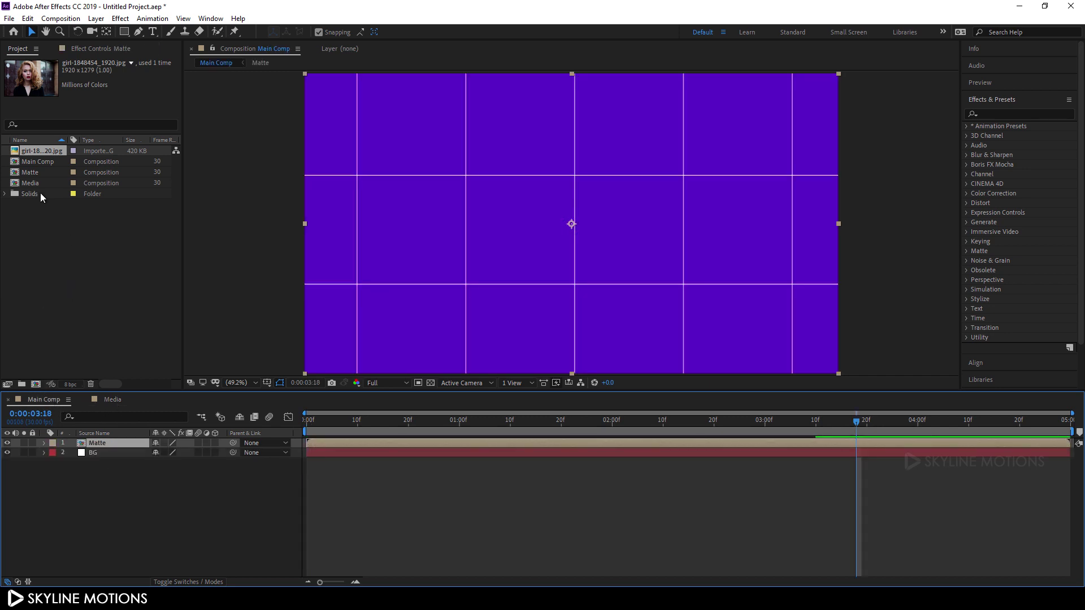
{"action": "left_click_drag", "start_coordinate": [31, 187], "coordinate": [108, 440]}
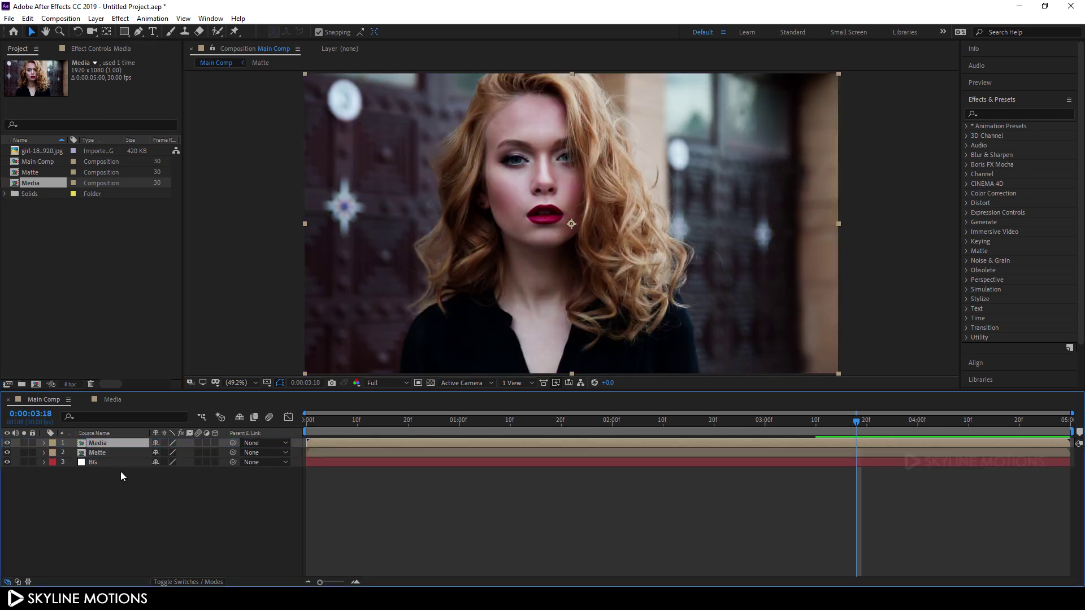
{"action": "left_click", "coordinate": [110, 453]}
{"action": "left_click_drag", "start_coordinate": [106, 453], "coordinate": [113, 441]}
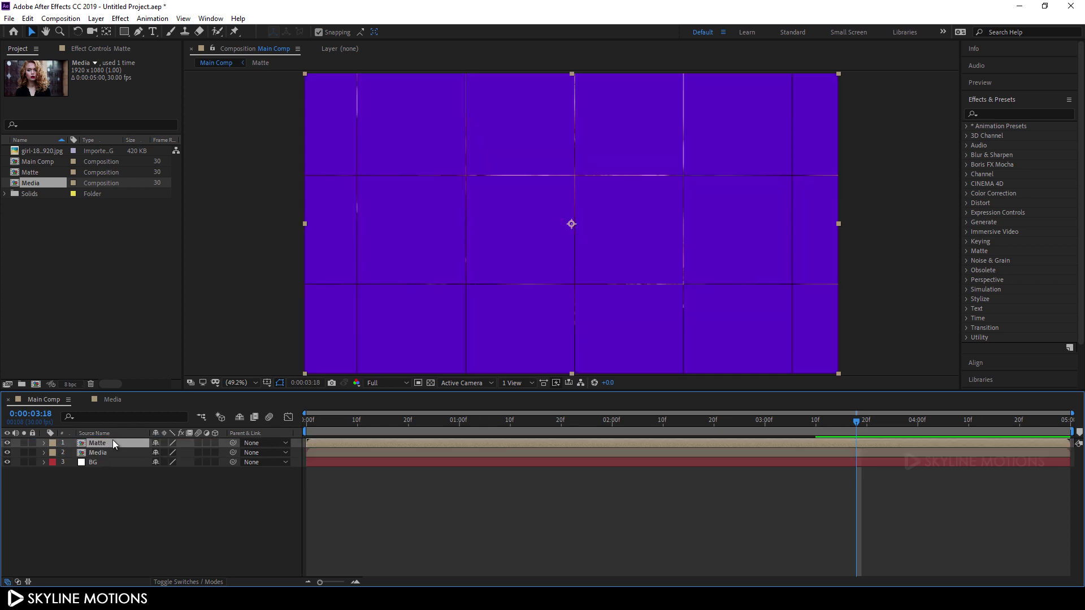
Step: Set the Media layer's track matte to Alpha using the Matte layer, and preview the reveal from the start
{"action": "left_click", "coordinate": [183, 582]}
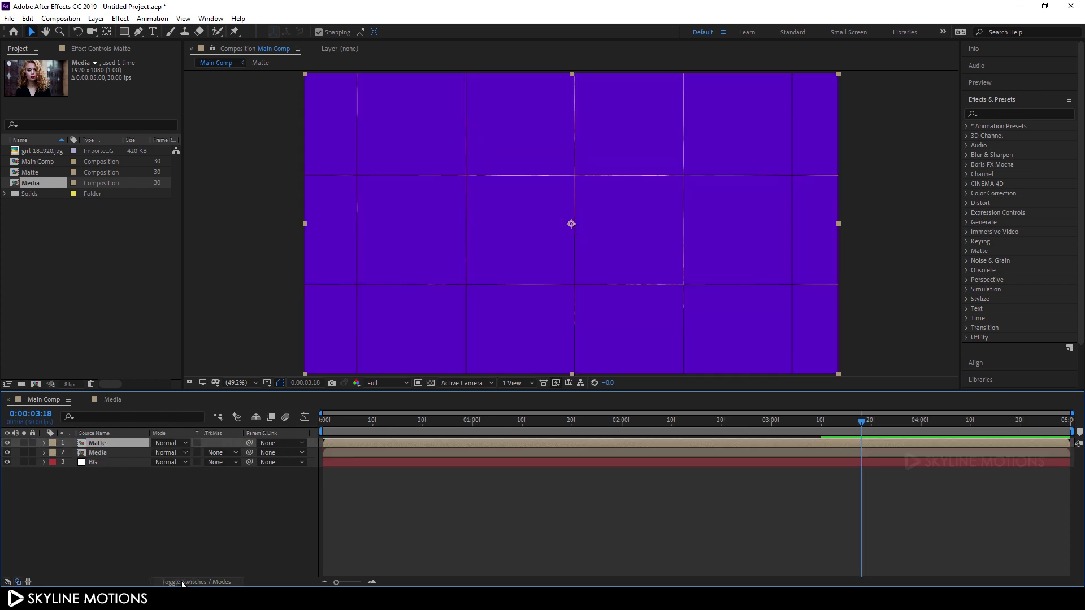
{"action": "left_click", "coordinate": [97, 454]}
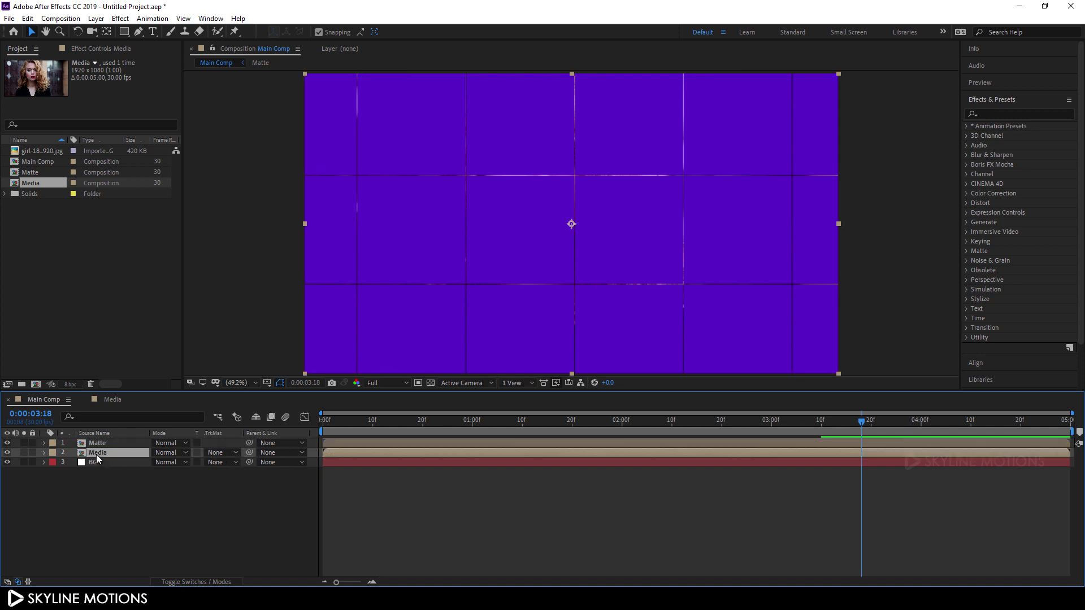
{"action": "left_click", "coordinate": [215, 457]}
{"action": "left_click", "coordinate": [216, 480]}
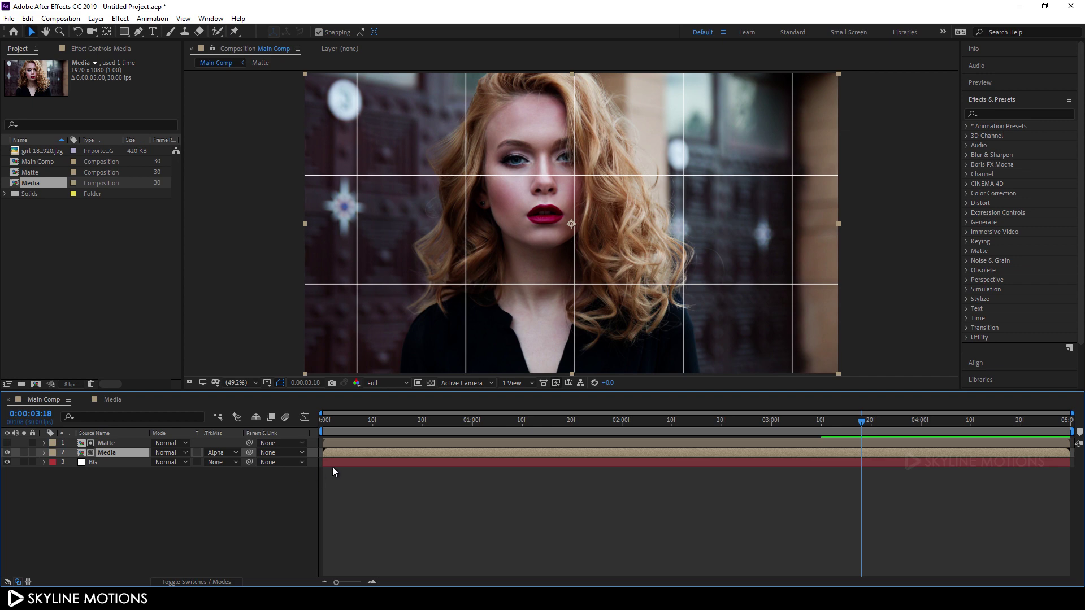
{"action": "left_click_drag", "start_coordinate": [358, 420], "coordinate": [323, 430]}
{"action": "key", "text": "space"}
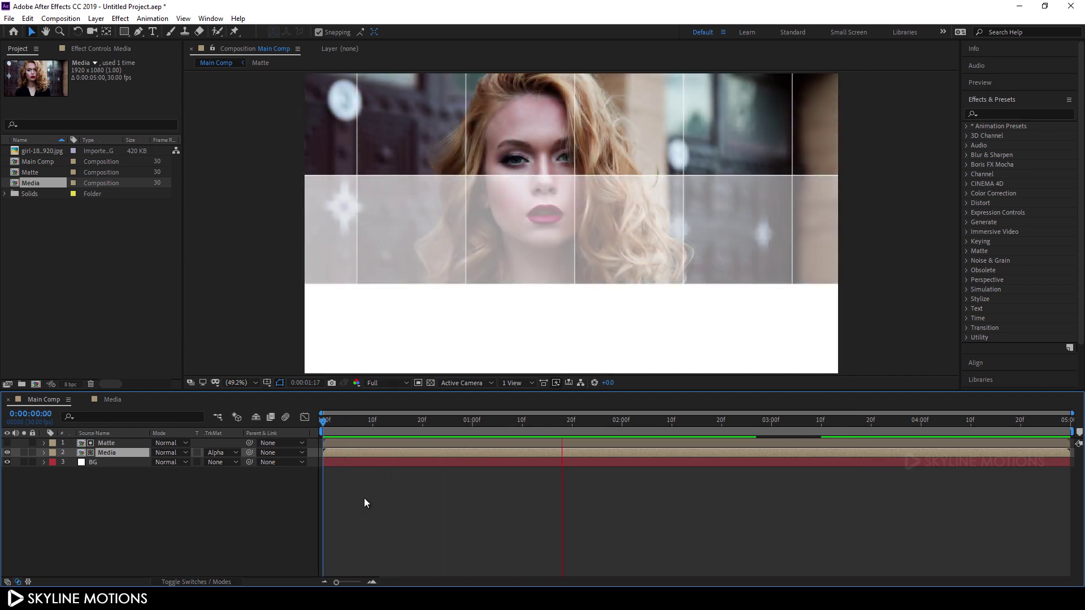
{"action": "left_click_drag", "start_coordinate": [371, 421], "coordinate": [677, 446]}
{"action": "key", "text": "space"}
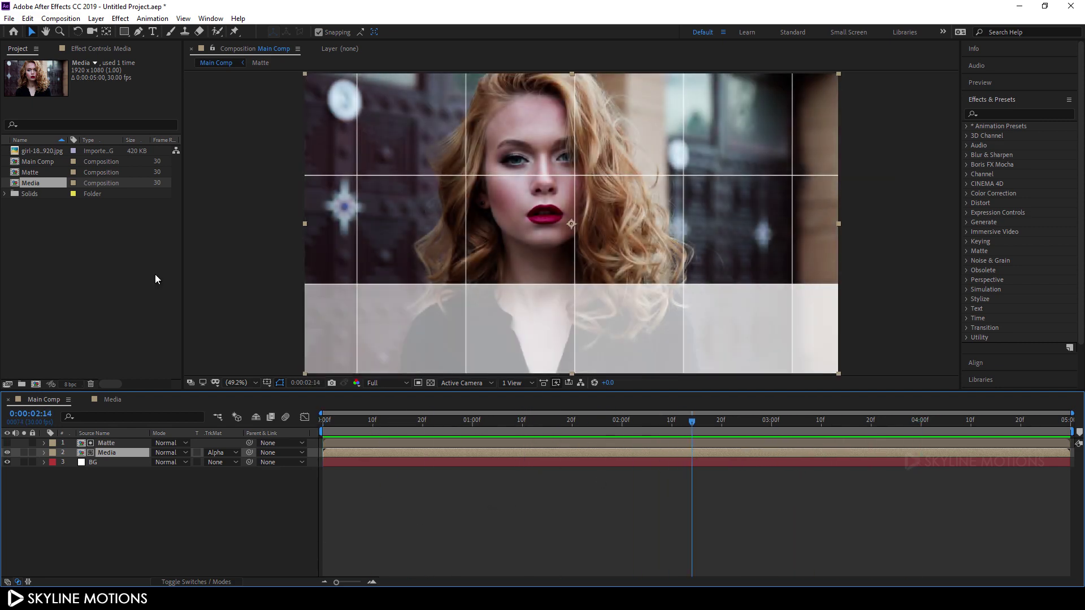
Step: Import the LightLeak video from the Slideshow folder into the project
{"action": "right_click", "coordinate": [63, 263]}
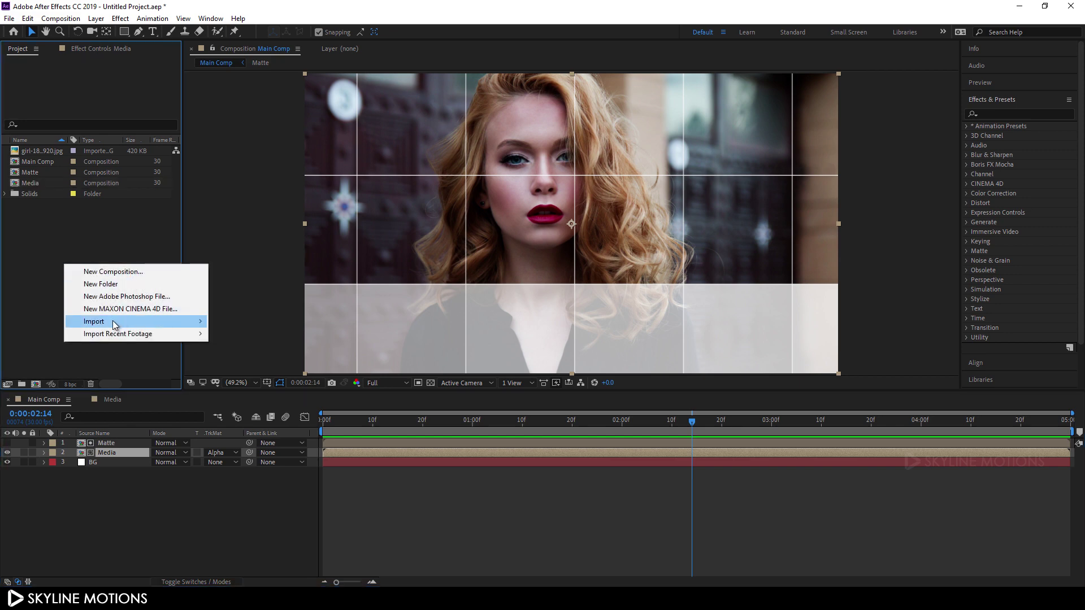
{"action": "mouse_move", "coordinate": [119, 322]}
{"action": "left_click", "coordinate": [222, 321]}
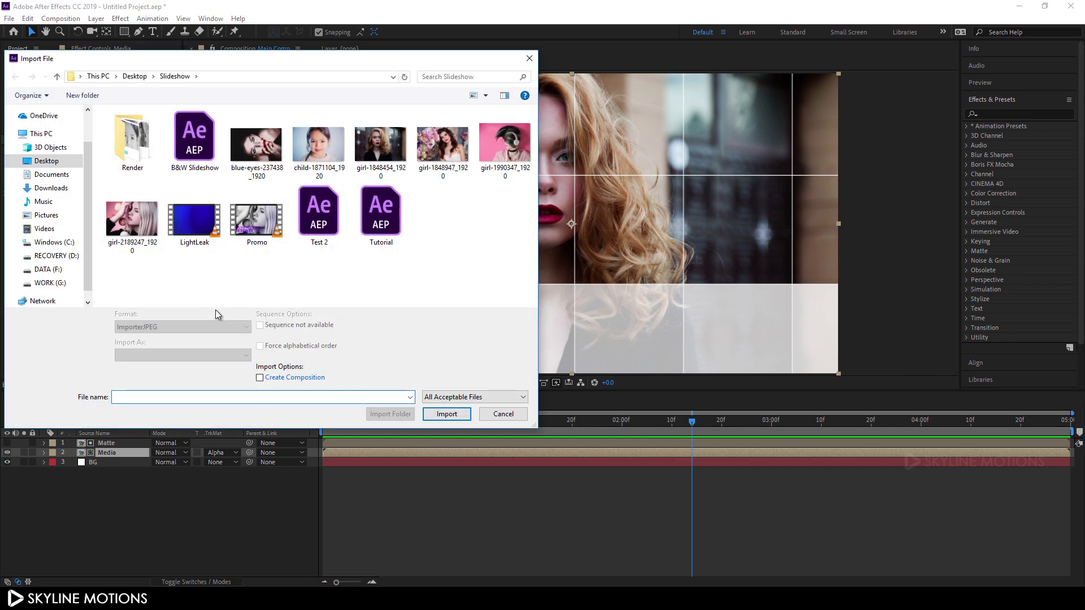
{"action": "left_click", "coordinate": [195, 235]}
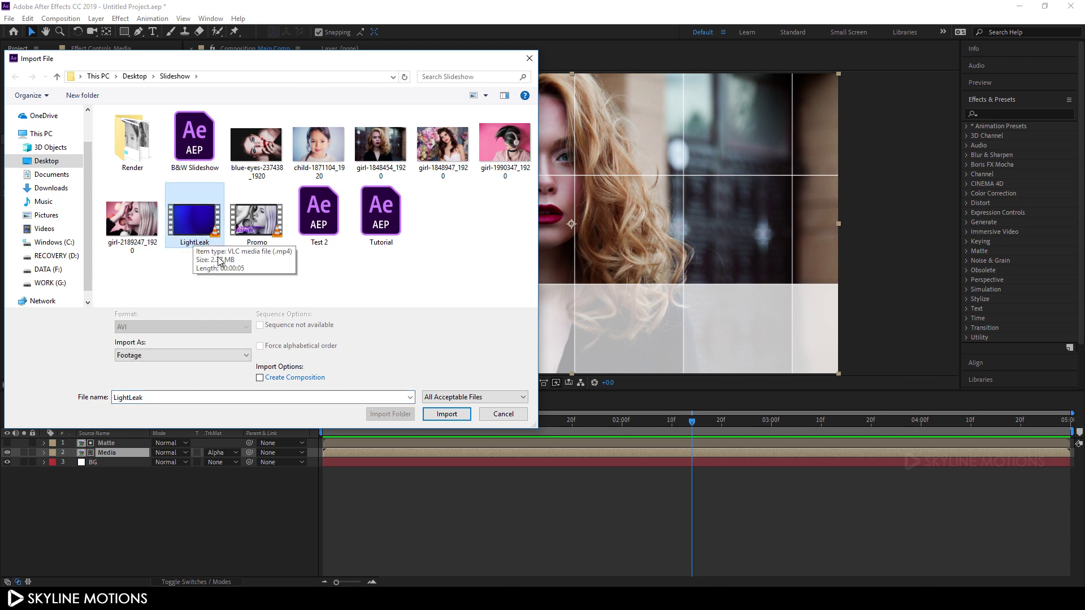
{"action": "left_click", "coordinate": [445, 413]}
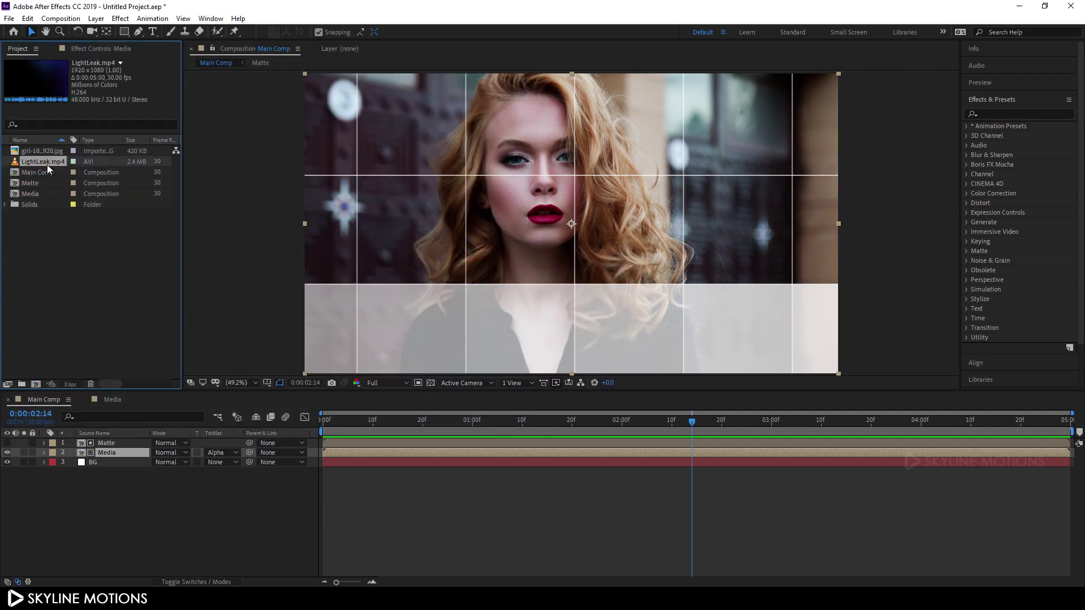
Step: Add LightLeak.mp4 as the uppermost layer of Main Comp and set its blending mode to Screen
{"action": "left_click_drag", "start_coordinate": [45, 163], "coordinate": [120, 440]}
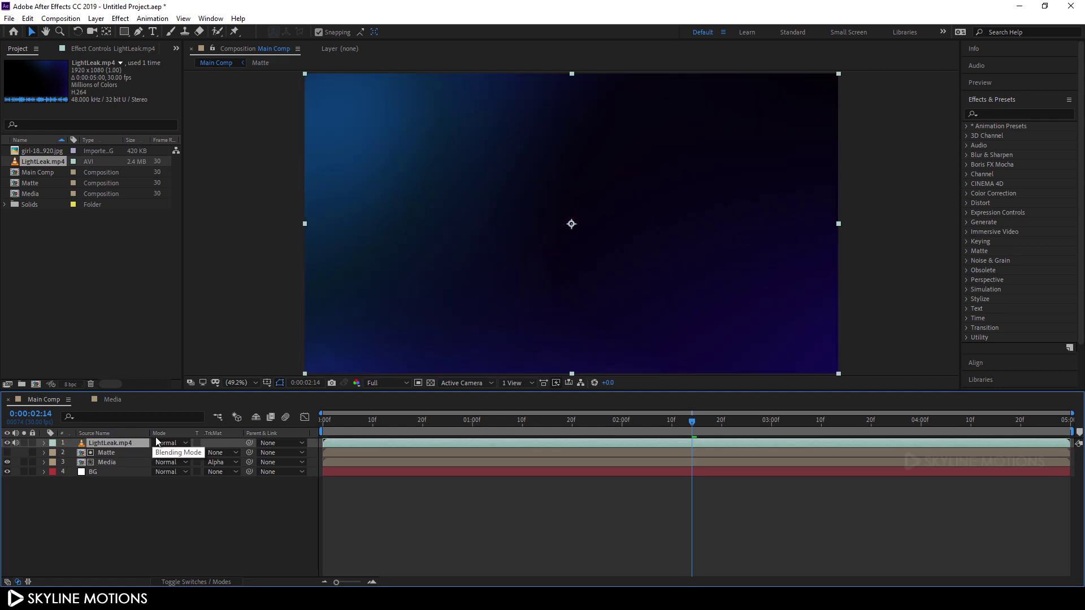
{"action": "left_click", "coordinate": [182, 445]}
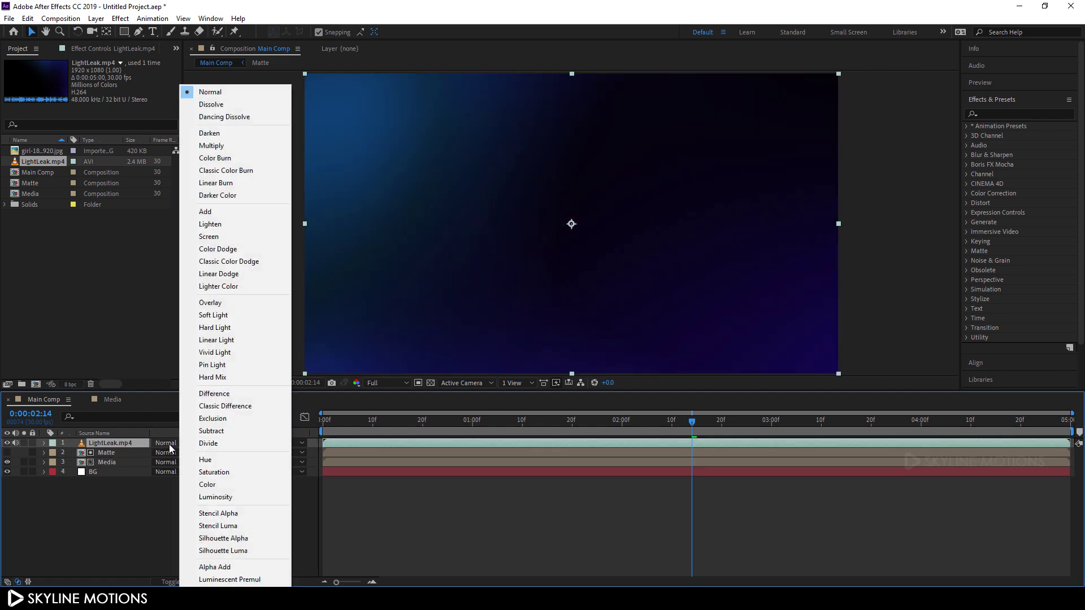
{"action": "left_click", "coordinate": [218, 240]}
{"action": "left_click_drag", "start_coordinate": [497, 428], "coordinate": [729, 434]}
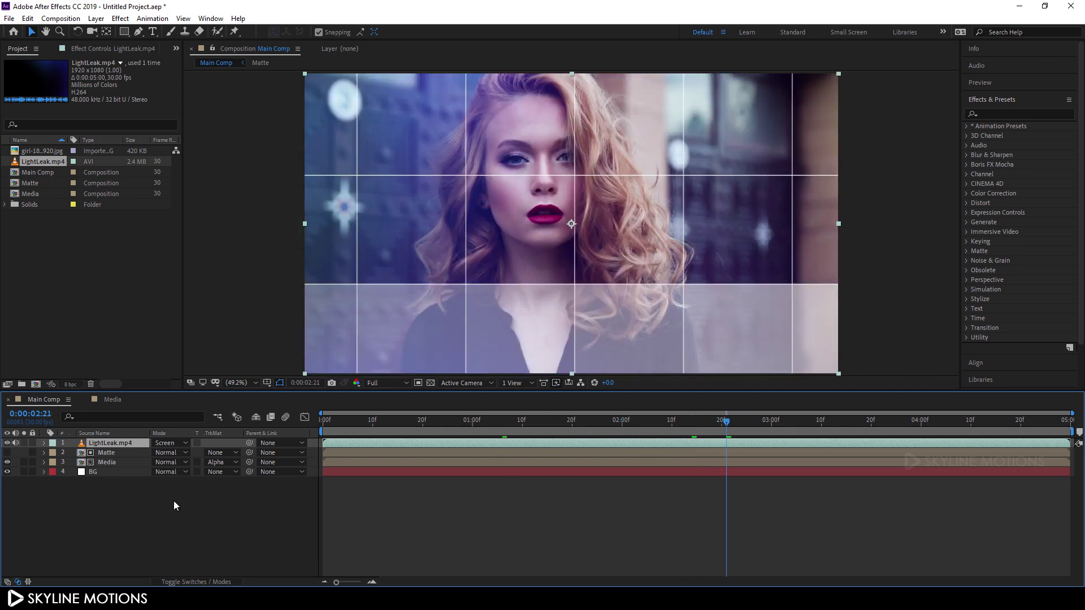
Step: Apply the Tint effect to the Media layer in Main Comp and check the tinted photo at 0:00:03:04
{"action": "left_click", "coordinate": [121, 465]}
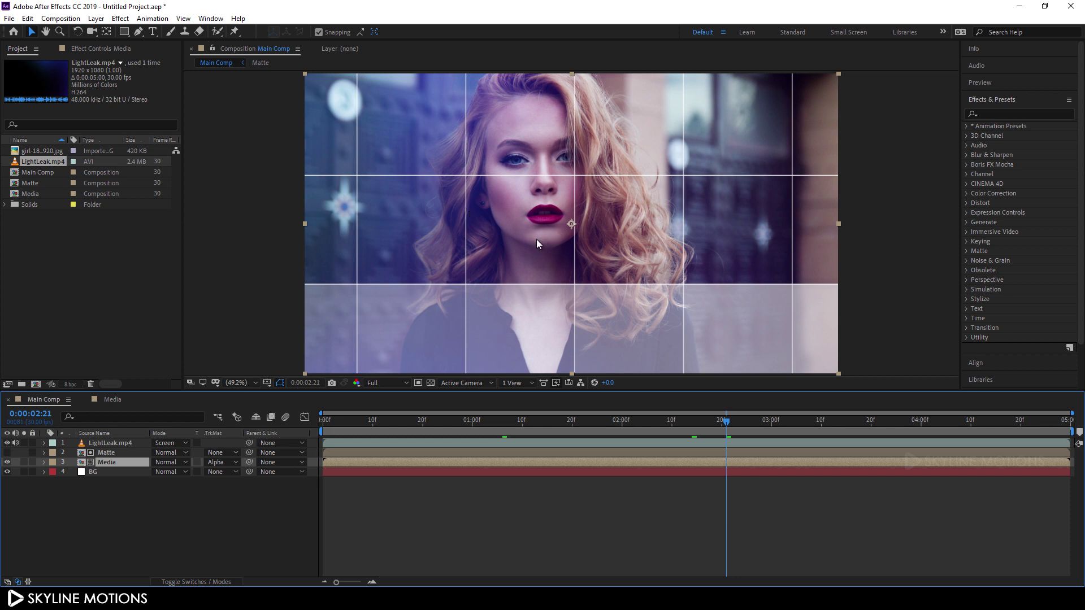
{"action": "left_click", "coordinate": [986, 115]}
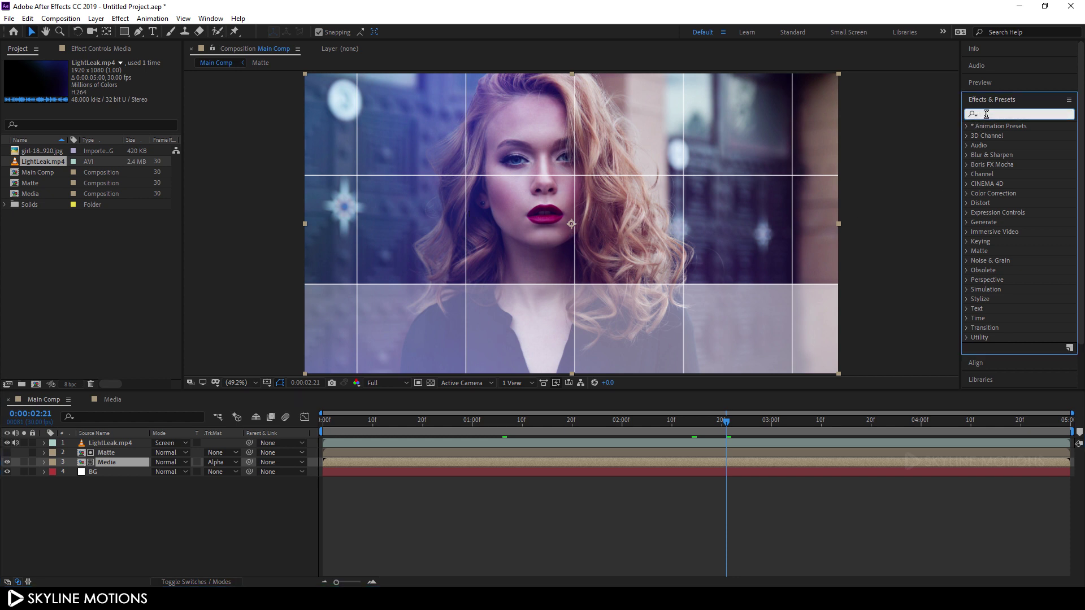
{"action": "type", "text": "tint"}
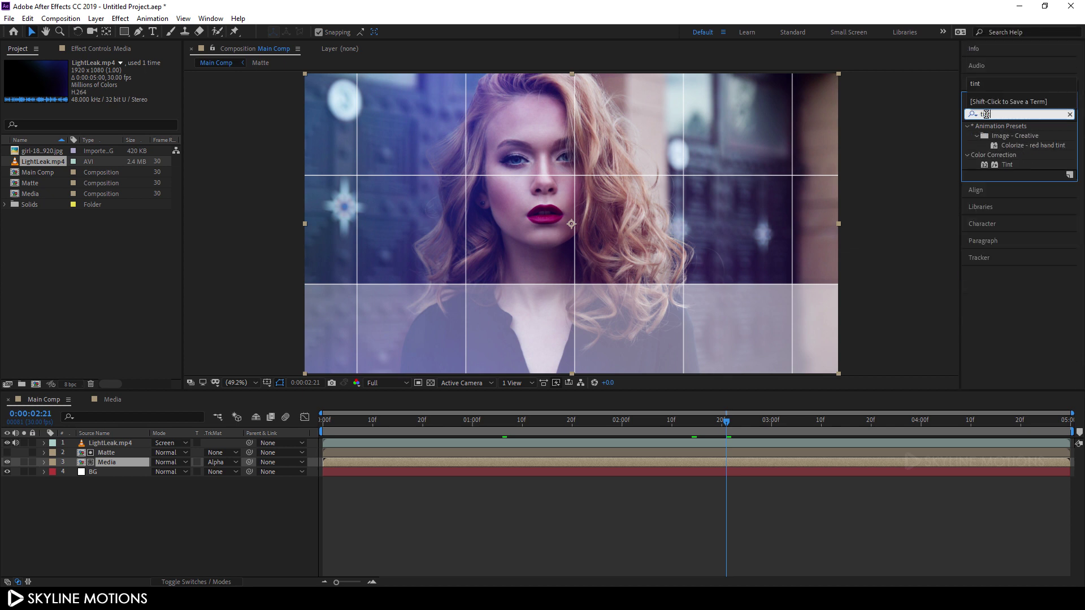
{"action": "left_click_drag", "start_coordinate": [1009, 165], "coordinate": [134, 462]}
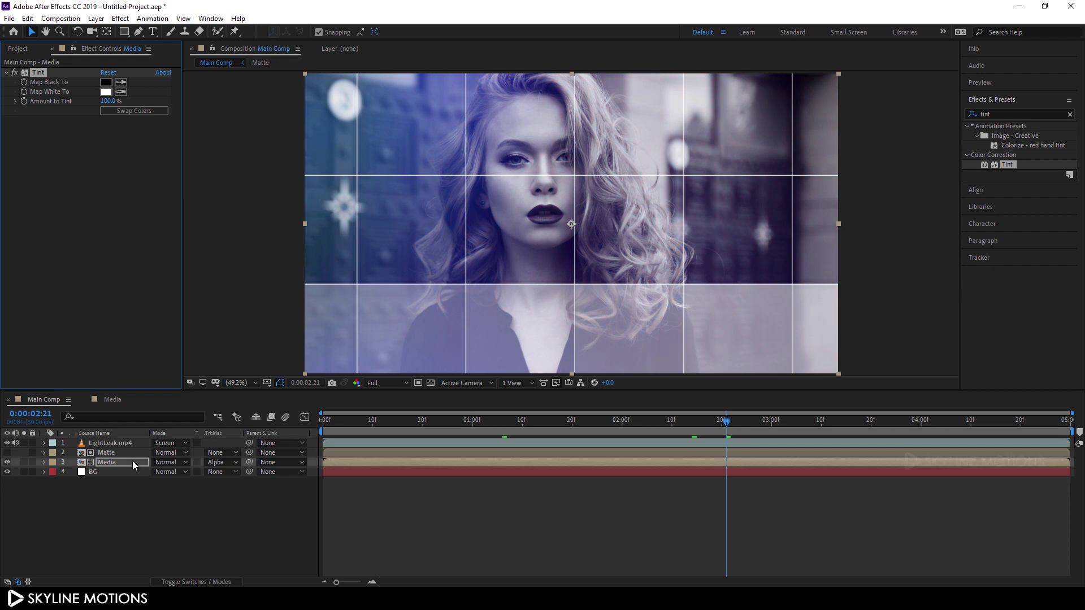
{"action": "left_click_drag", "start_coordinate": [625, 422], "coordinate": [792, 456]}
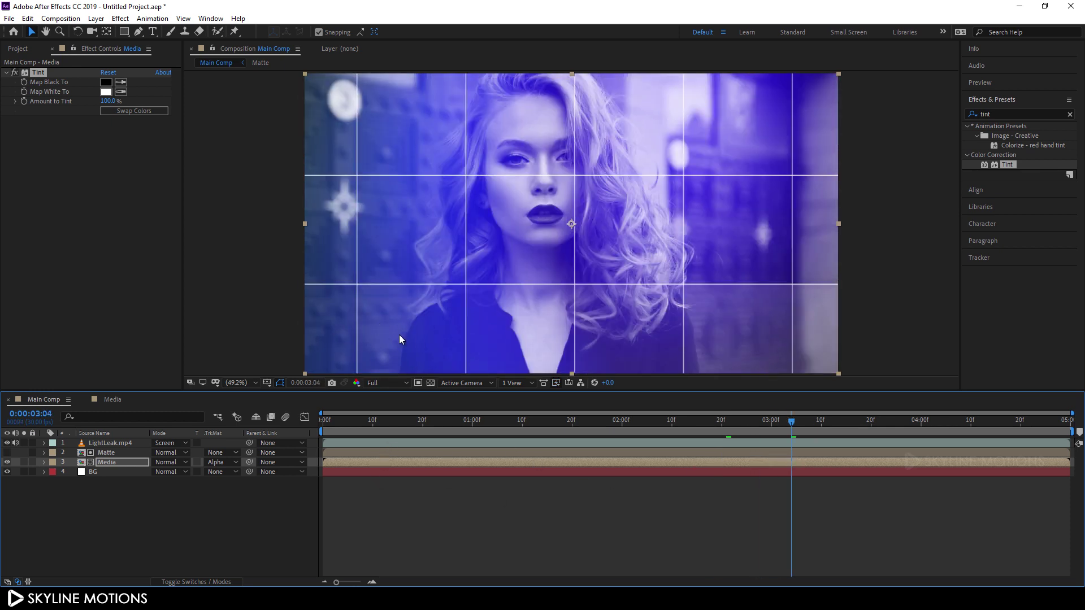
{"action": "left_click", "coordinate": [188, 523]}
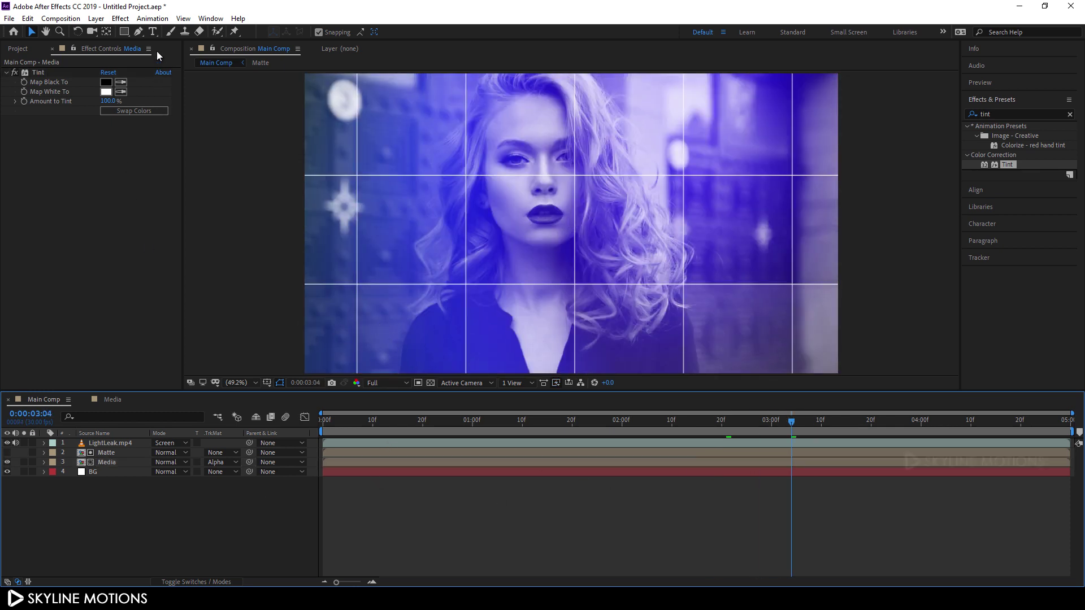
Step: Add a two-line text layer reading PHOTO and SLIDESHOW in white 200 px Arial Regular over the photo's lower half
{"action": "left_click", "coordinate": [153, 32]}
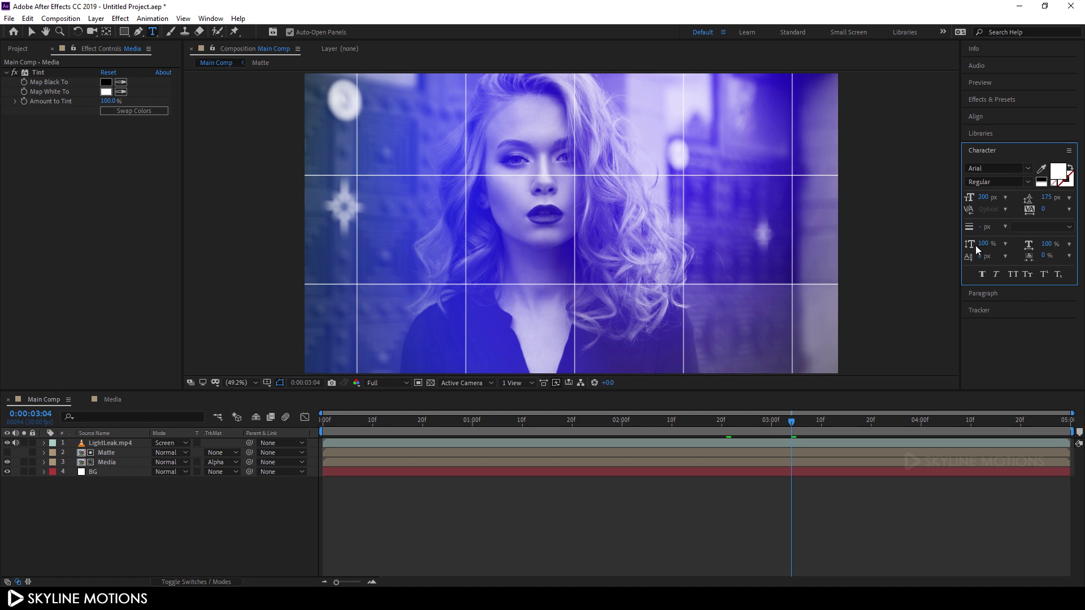
{"action": "left_click", "coordinate": [360, 290]}
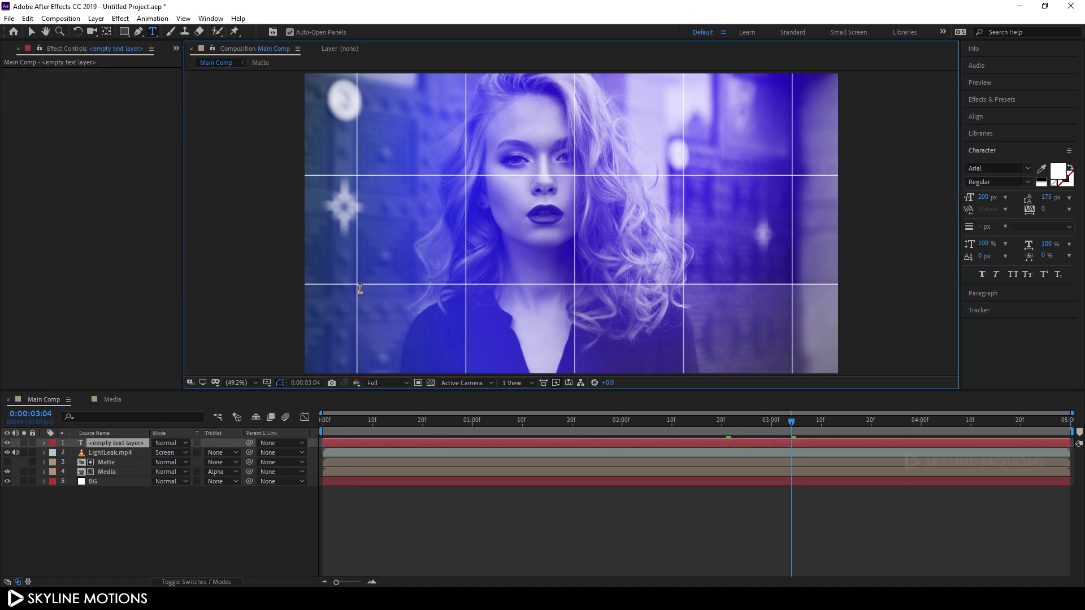
{"action": "type", "text": "PHOTO"}
{"action": "key", "text": "Return"}
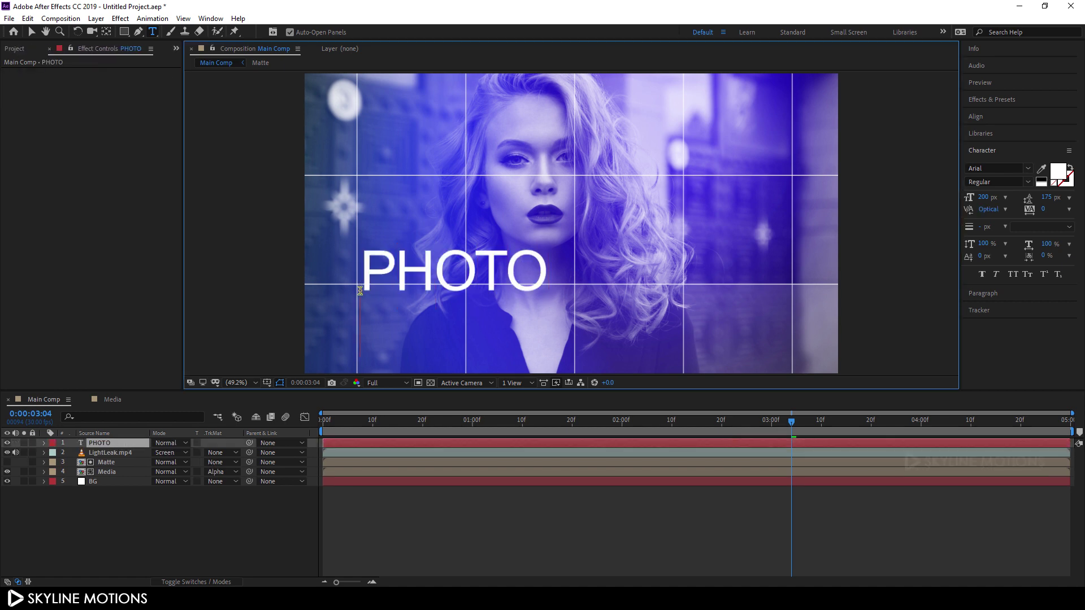
{"action": "type", "text": "SLIDESHOW"}
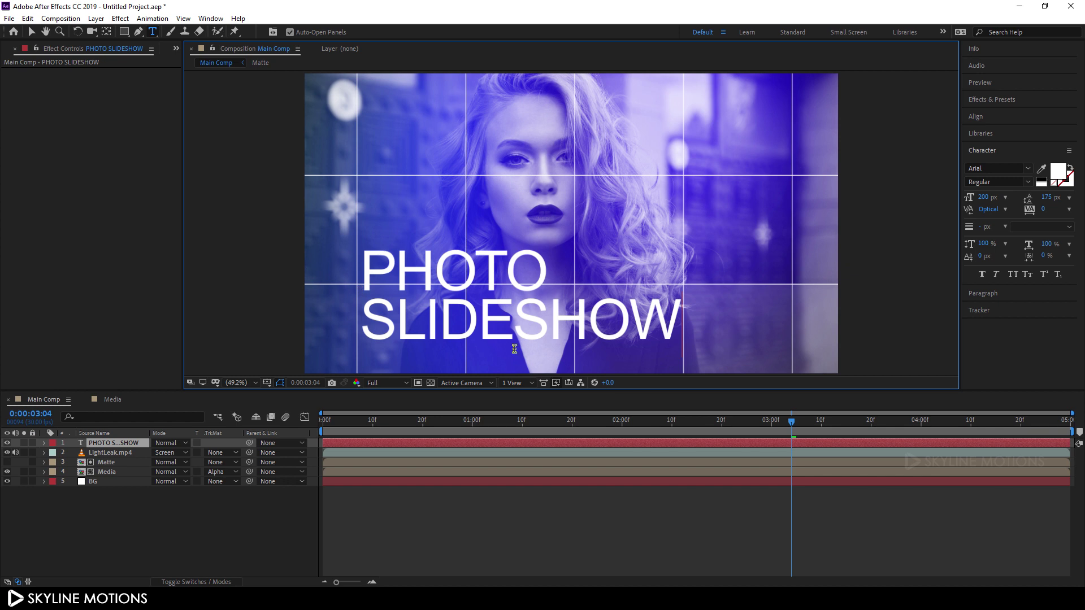
Step: Set the font style of the word SLIDESHOW in the title to Bold
{"action": "left_click_drag", "start_coordinate": [666, 327], "coordinate": [359, 323]}
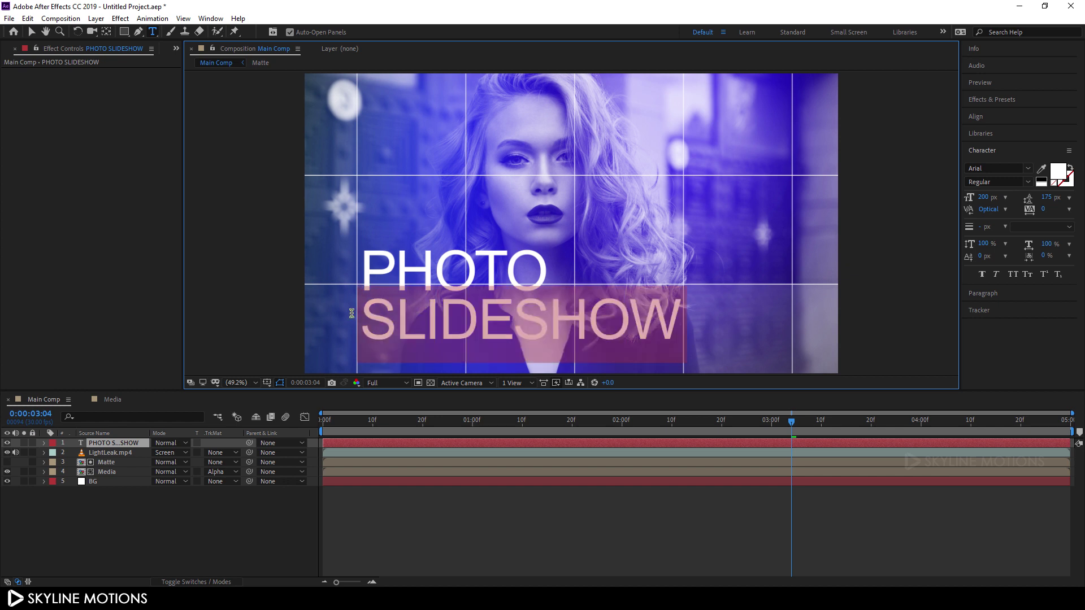
{"action": "left_click", "coordinate": [1026, 183]}
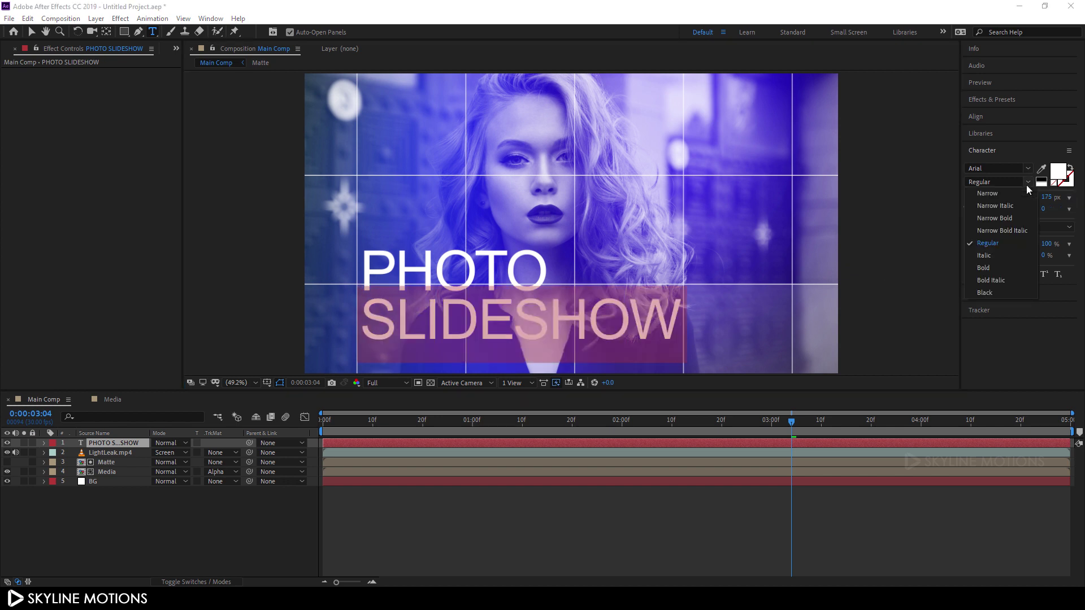
{"action": "left_click", "coordinate": [986, 269]}
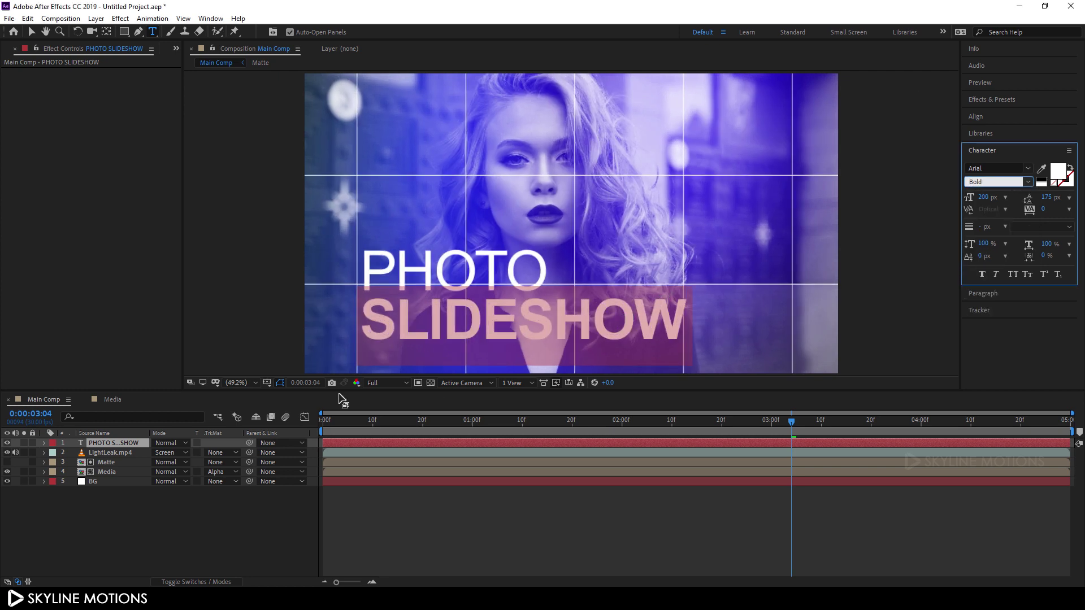
{"action": "left_click", "coordinate": [162, 507]}
Step: Move the PHOTO SLIDESHOW title into the lower-left corner of the frame
{"action": "left_click", "coordinate": [121, 446]}
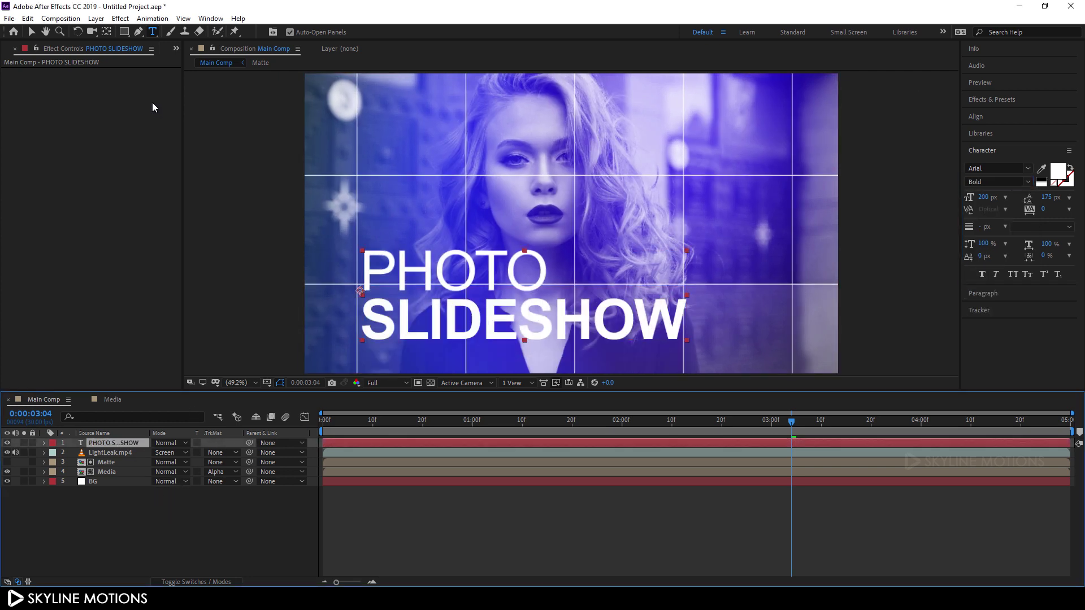
{"action": "left_click", "coordinate": [31, 33]}
{"action": "left_click_drag", "start_coordinate": [441, 283], "coordinate": [400, 297]}
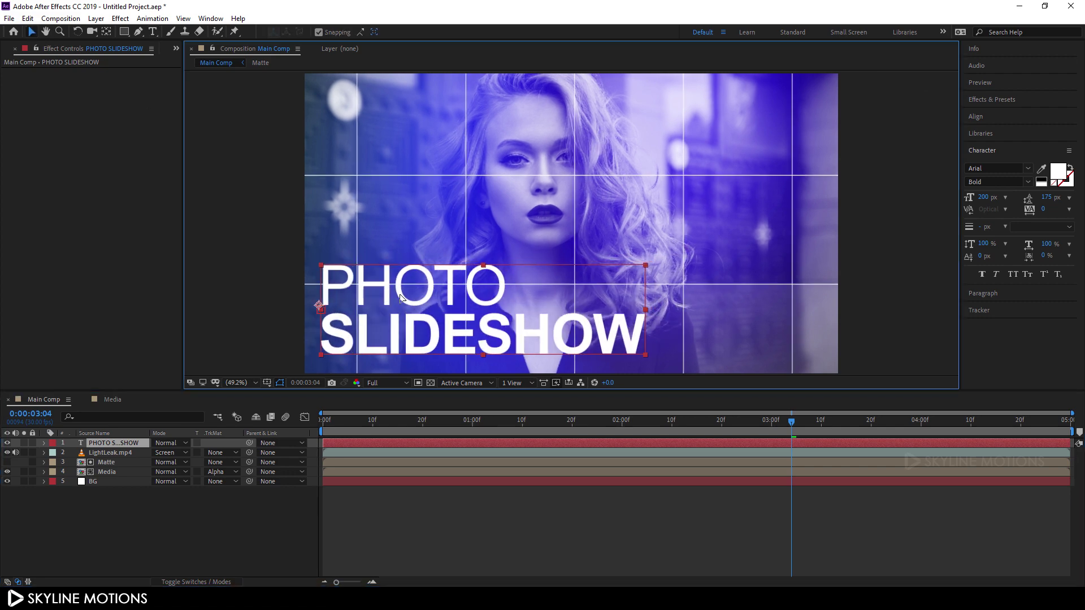
Step: Apply the Gradient Ramp effect to the PHOTO SLIDESHOW text layer
{"action": "left_click", "coordinate": [125, 442]}
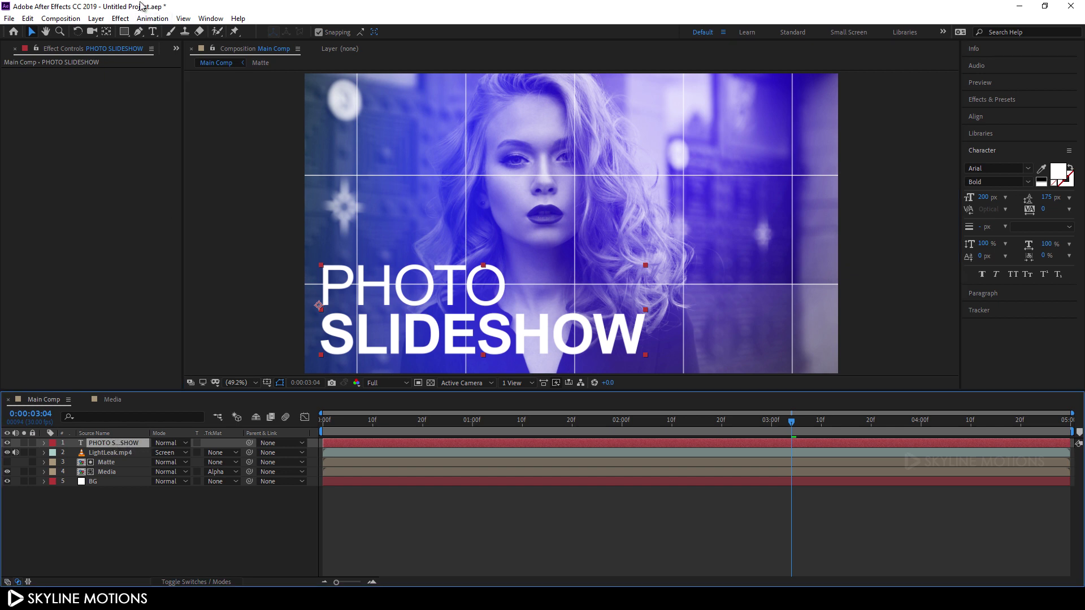
{"action": "left_click", "coordinate": [120, 18]}
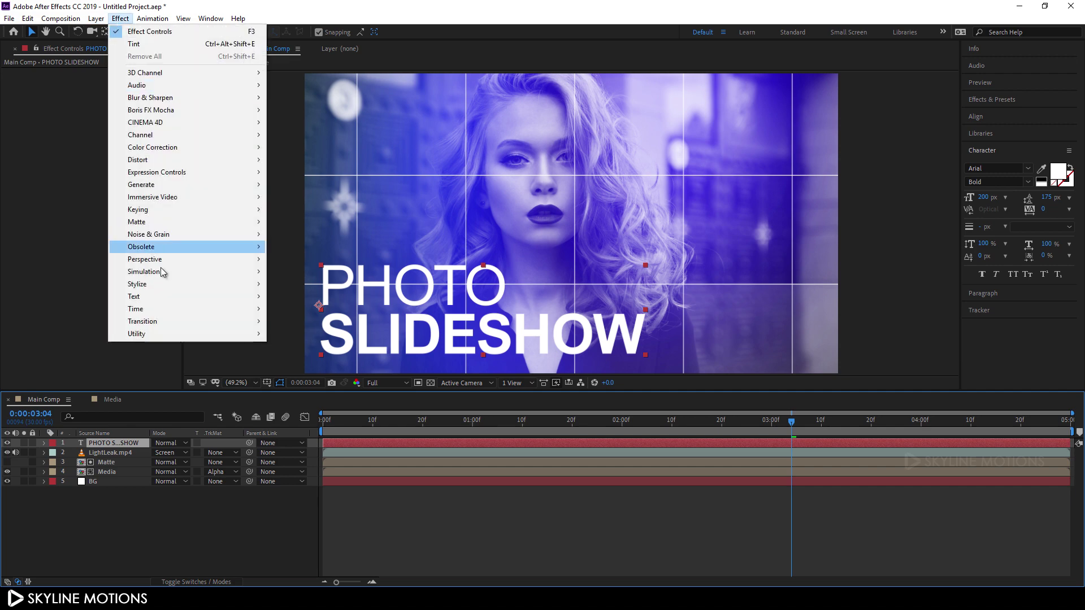
{"action": "mouse_move", "coordinate": [232, 187]}
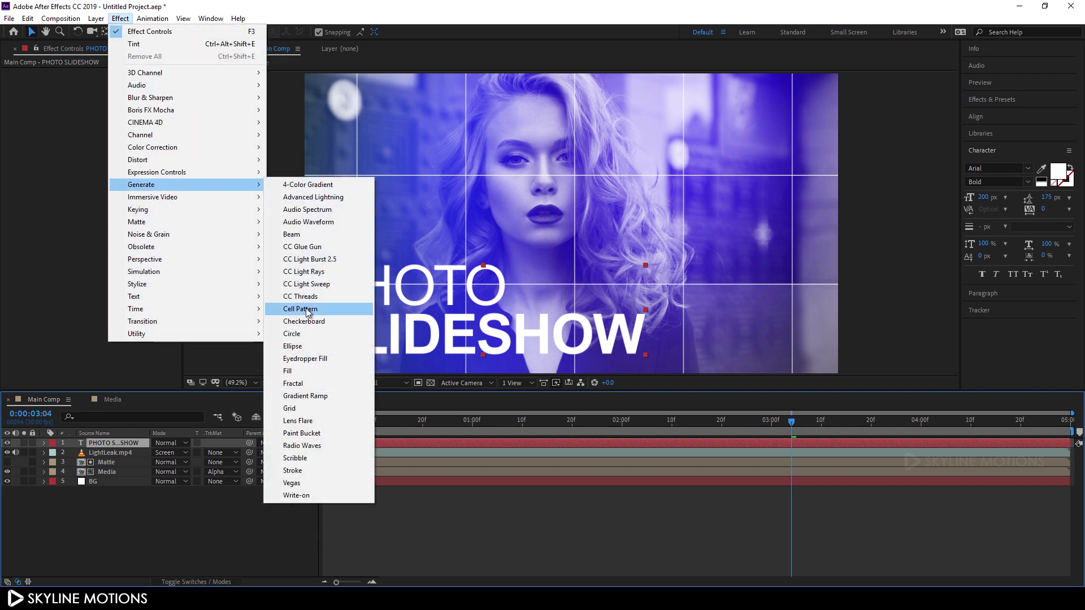
{"action": "left_click", "coordinate": [310, 396]}
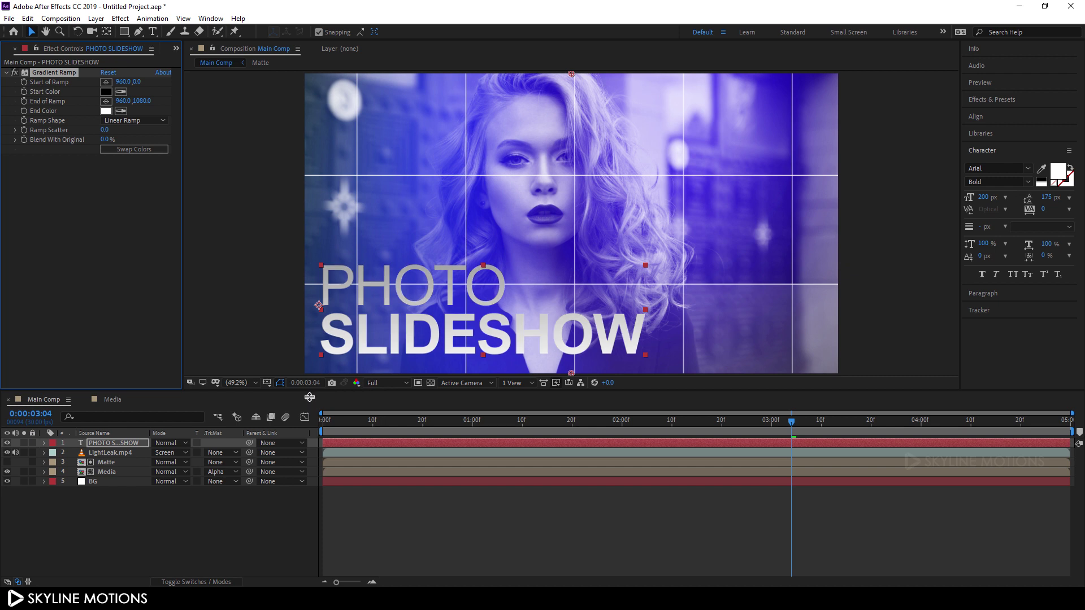
Step: Set the Gradient Ramp's start color to cyan 00F0FF and its end color to a fully saturated blue with hue 240°
{"action": "left_click", "coordinate": [106, 92]}
{"action": "left_click_drag", "start_coordinate": [824, 301], "coordinate": [824, 312]}
{"action": "left_click", "coordinate": [812, 242]}
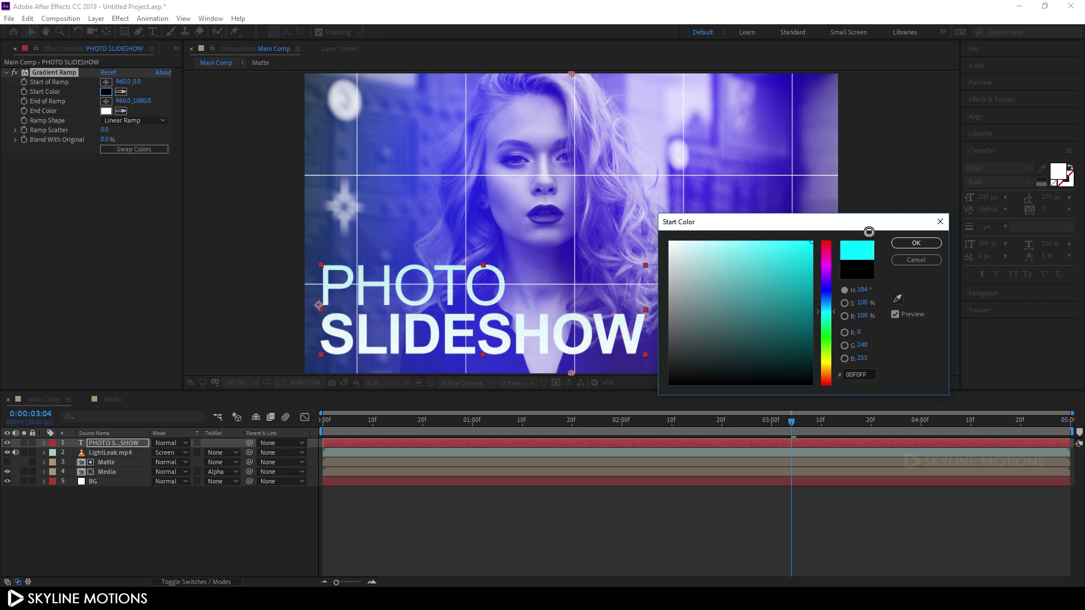
{"action": "left_click", "coordinate": [918, 243]}
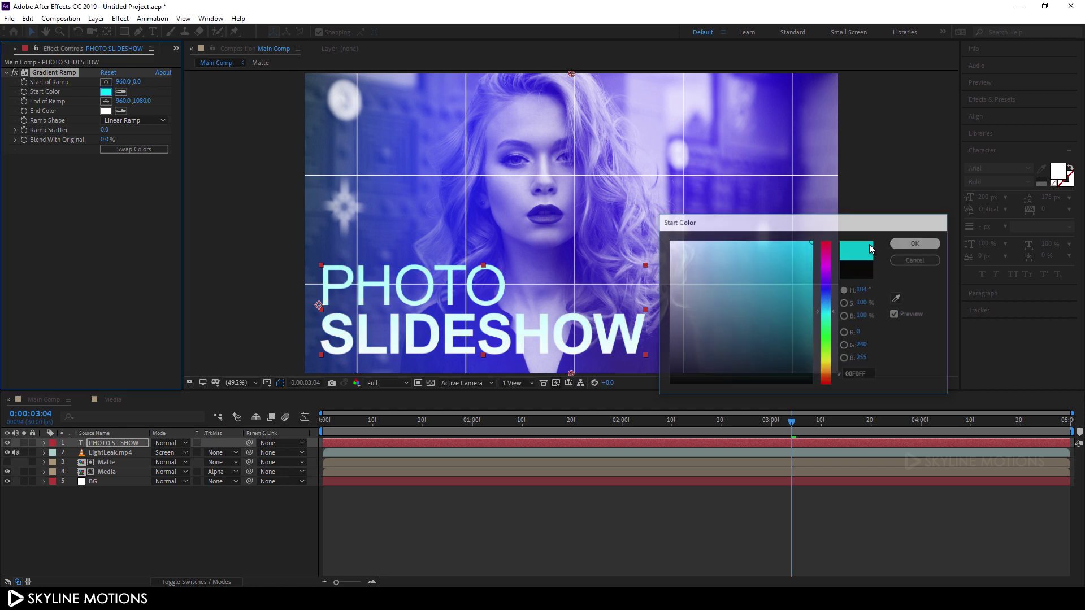
{"action": "left_click", "coordinate": [106, 111]}
{"action": "left_click", "coordinate": [829, 289]}
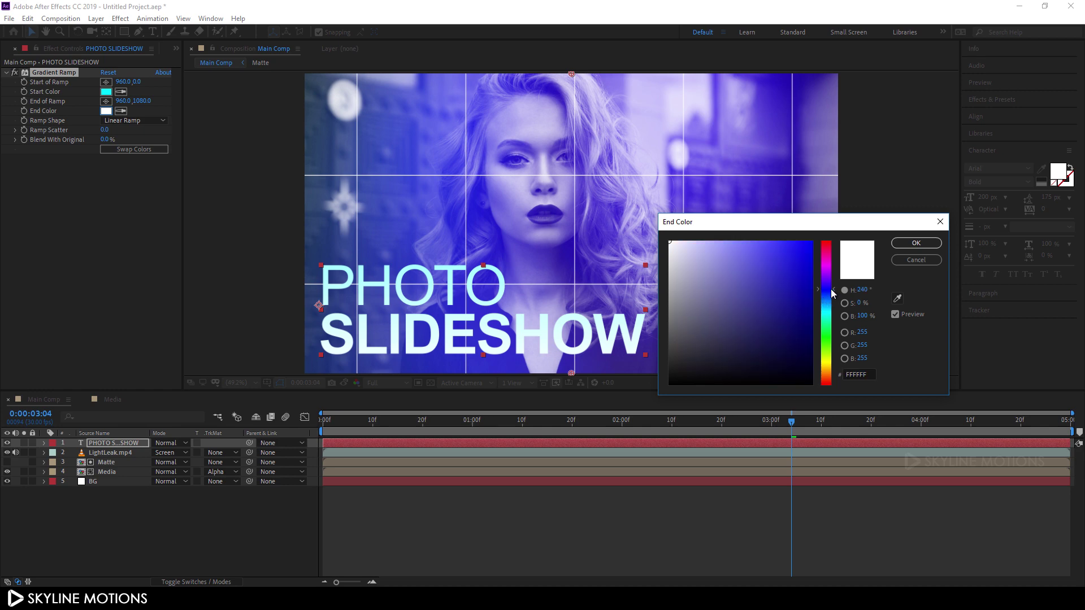
{"action": "left_click", "coordinate": [811, 242]}
{"action": "left_click", "coordinate": [916, 243]}
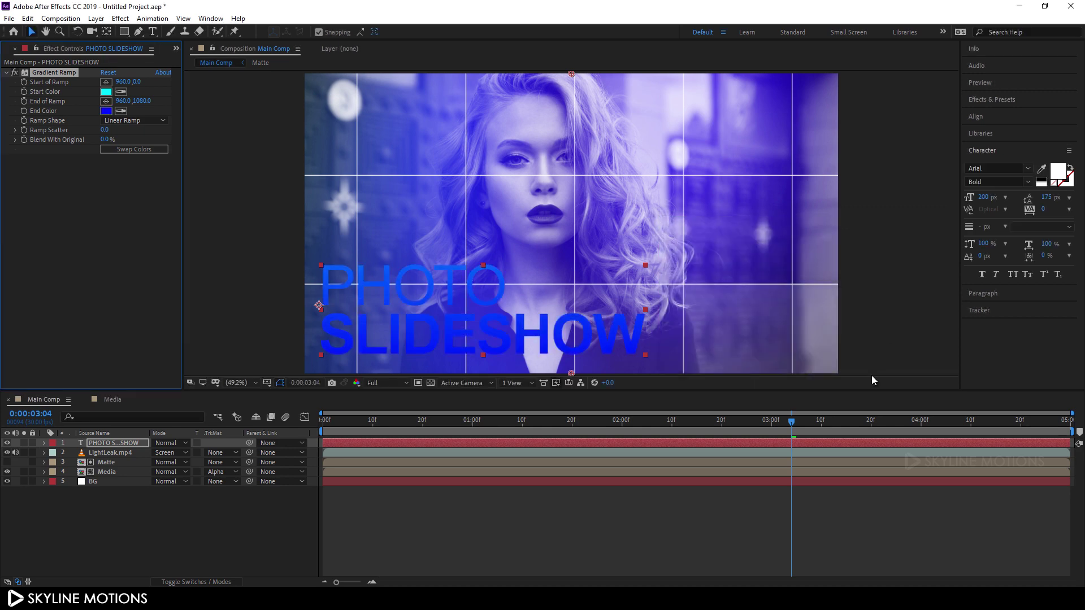
Step: At the composition's last frame, reposition the ramp's start point to about 590, 618 and its end point to about 681, 1074
{"action": "left_click", "coordinate": [890, 422]}
{"action": "key", "text": "End"}
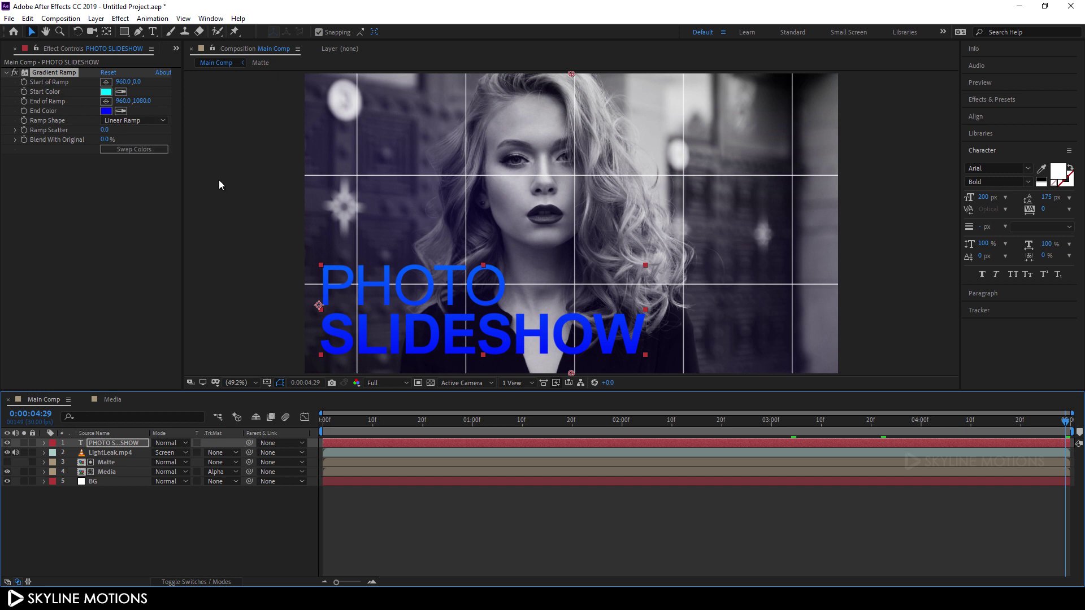
{"action": "left_click", "coordinate": [59, 72]}
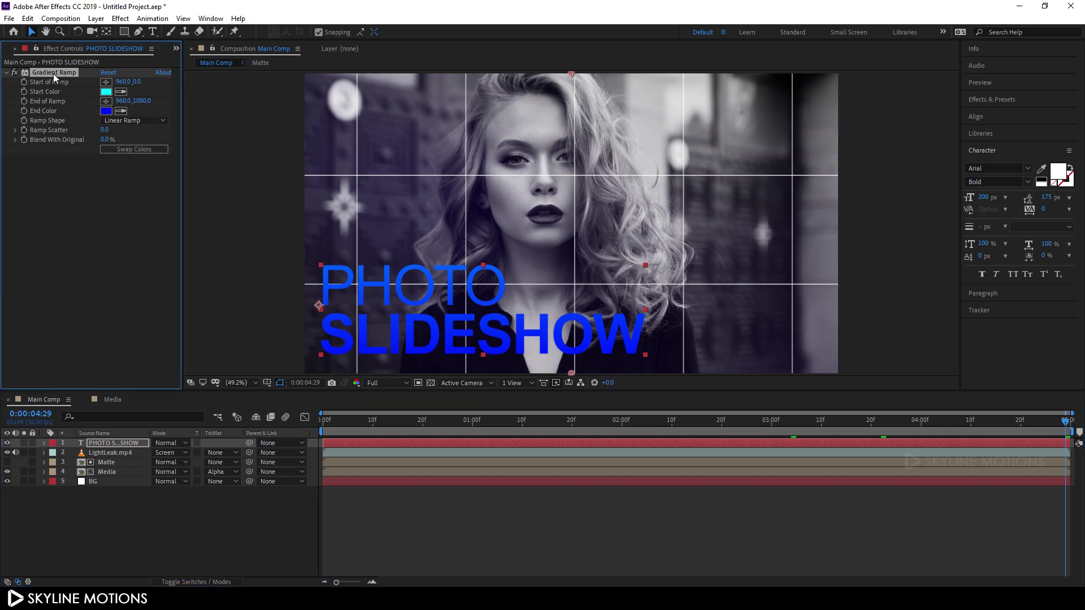
{"action": "left_click_drag", "start_coordinate": [572, 74], "coordinate": [456, 238]}
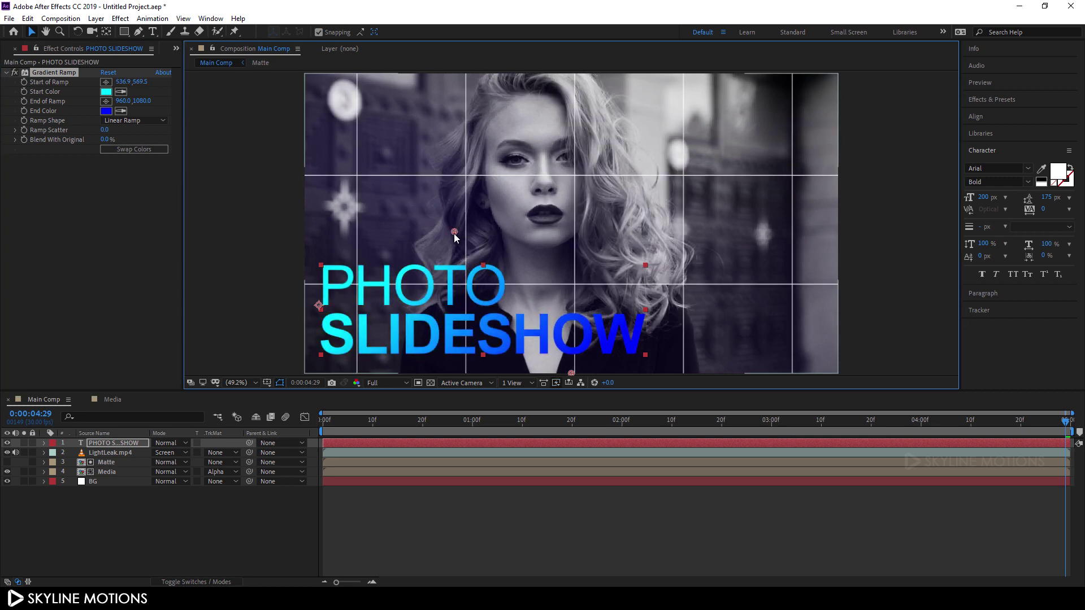
{"action": "left_click_drag", "start_coordinate": [571, 373], "coordinate": [494, 376]}
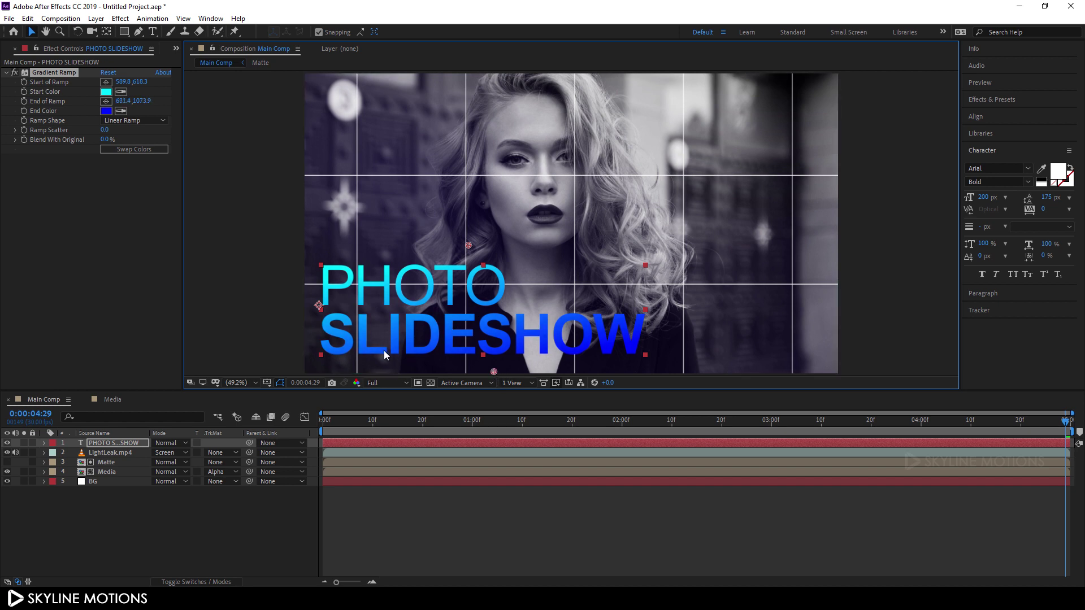
{"action": "left_click", "coordinate": [175, 520]}
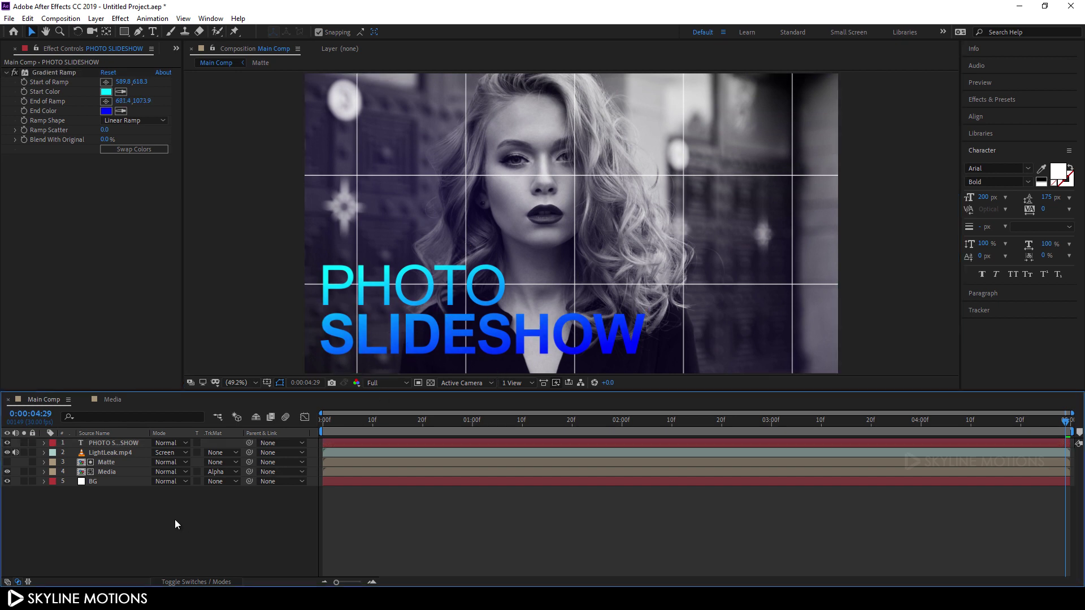
Step: Find the Drop Shadow effect and apply it to the PHOTO SLIDESHOW text layer
{"action": "left_click", "coordinate": [126, 445]}
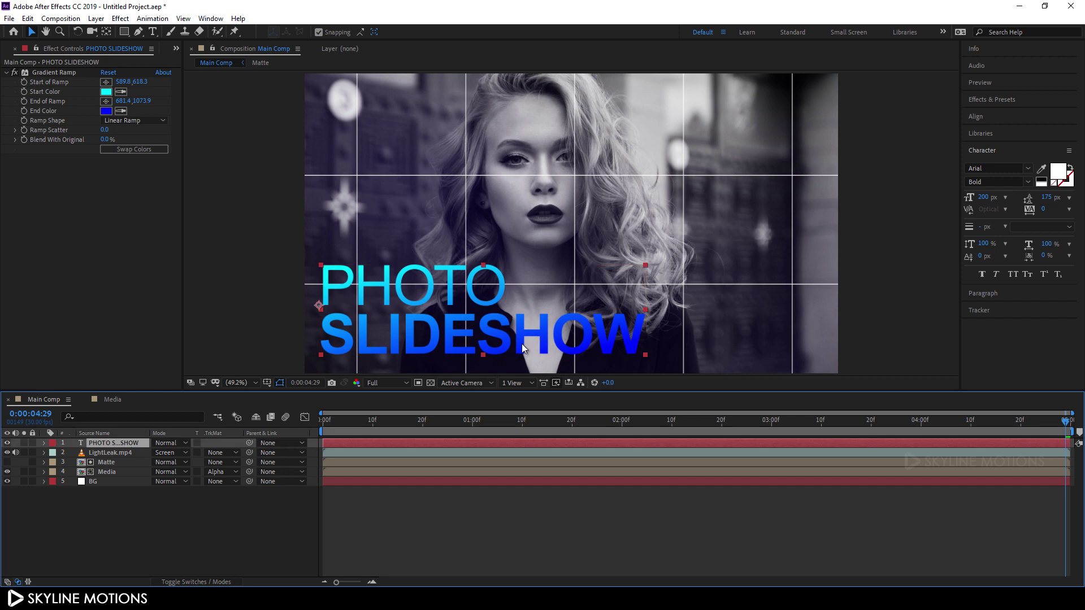
{"action": "left_click", "coordinate": [992, 100]}
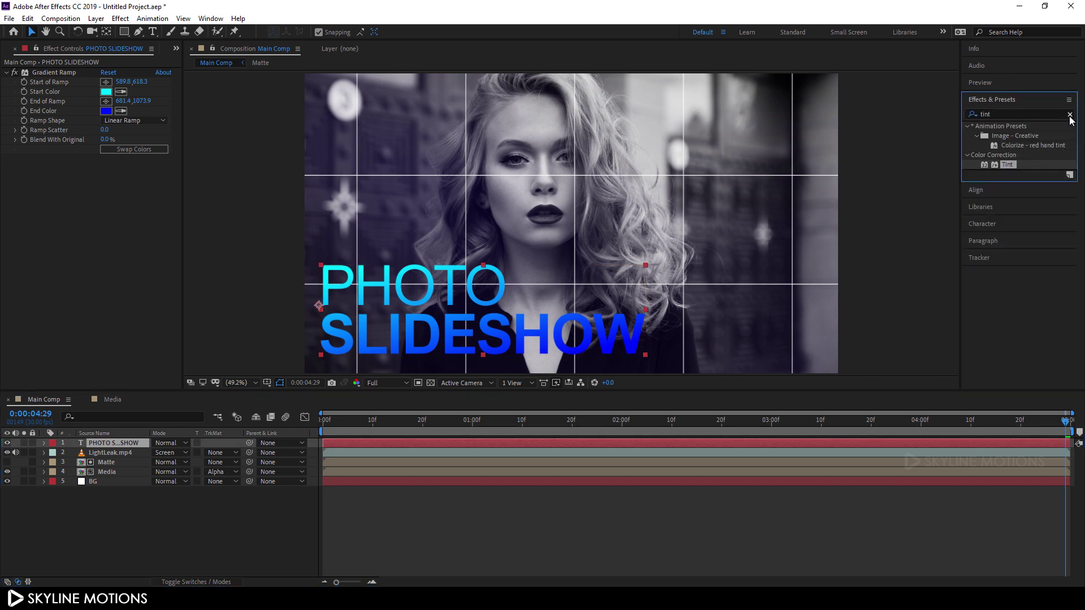
{"action": "left_click", "coordinate": [1050, 111]}
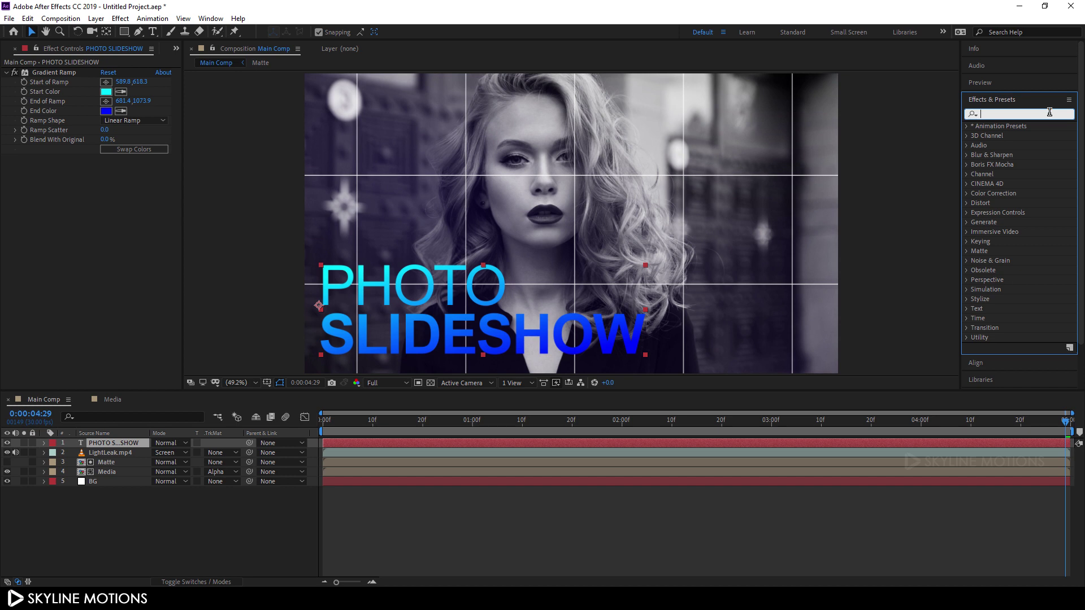
{"action": "type", "text": "drop"}
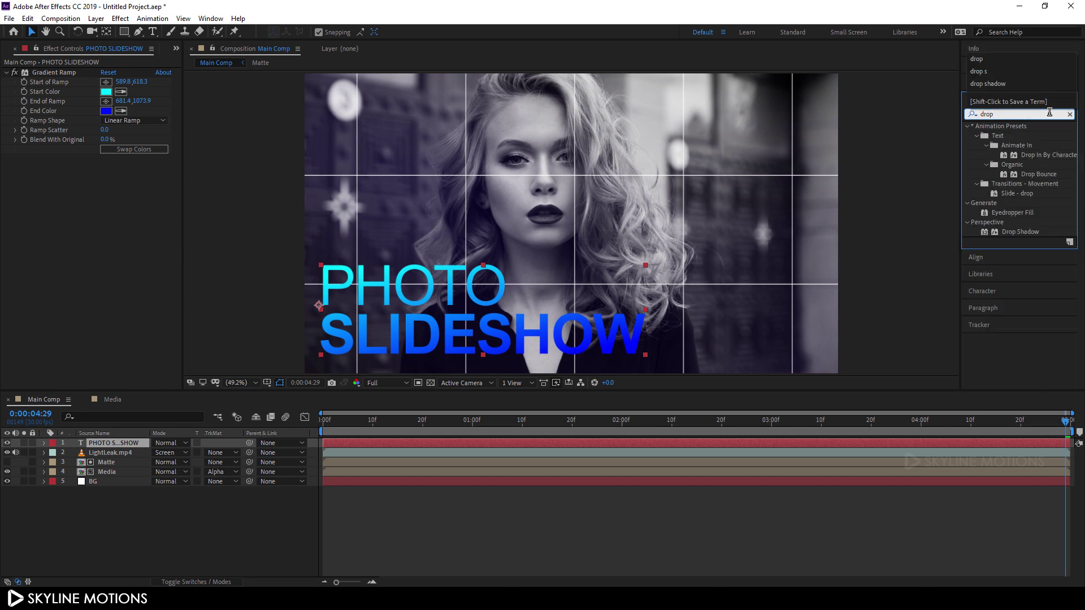
{"action": "left_click", "coordinate": [1016, 231]}
{"action": "left_click_drag", "start_coordinate": [1025, 232], "coordinate": [130, 446]}
Step: Set the title's Drop Shadow softness to 10 and its opacity to 30%, and check the shadow against the white background and the photo
{"action": "left_click_drag", "start_coordinate": [397, 425], "coordinate": [339, 423]}
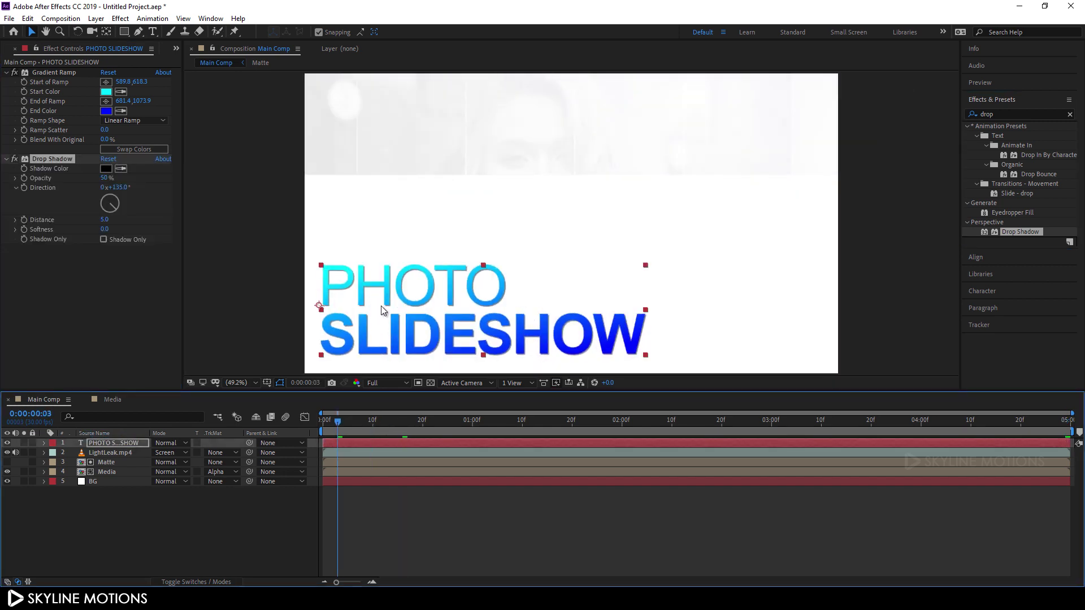
{"action": "scroll", "coordinate": [371, 306], "scroll_direction": "up", "scroll_amount": 3}
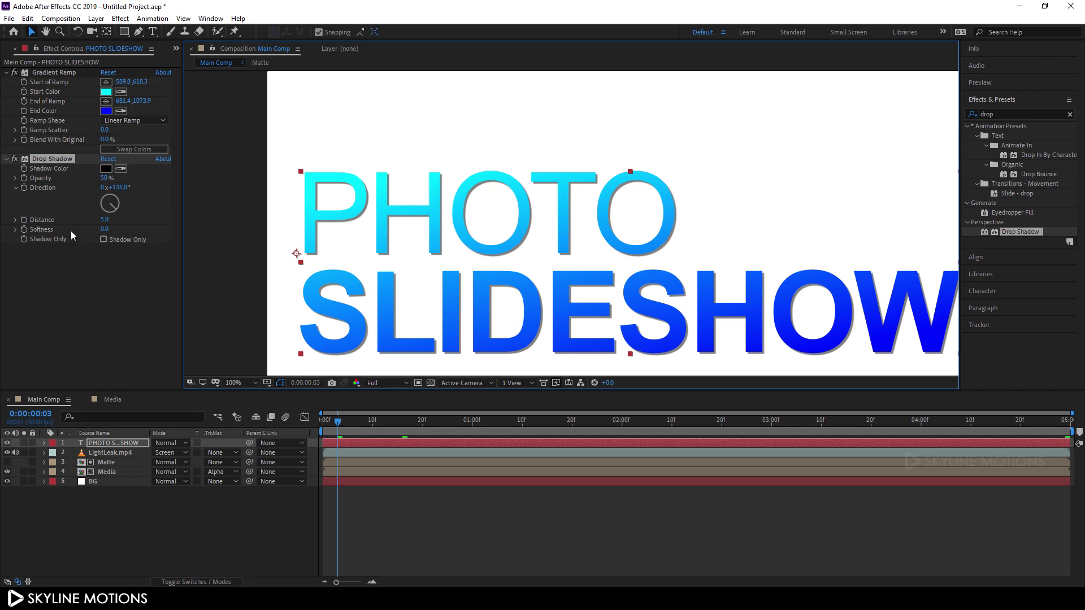
{"action": "left_click", "coordinate": [103, 229]}
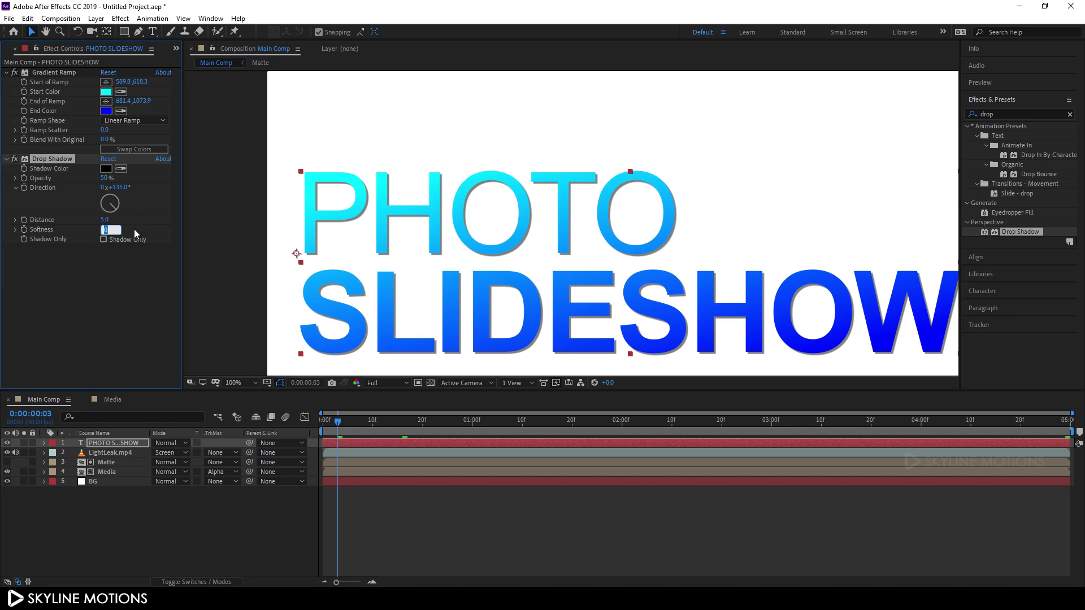
{"action": "key", "text": "Return"}
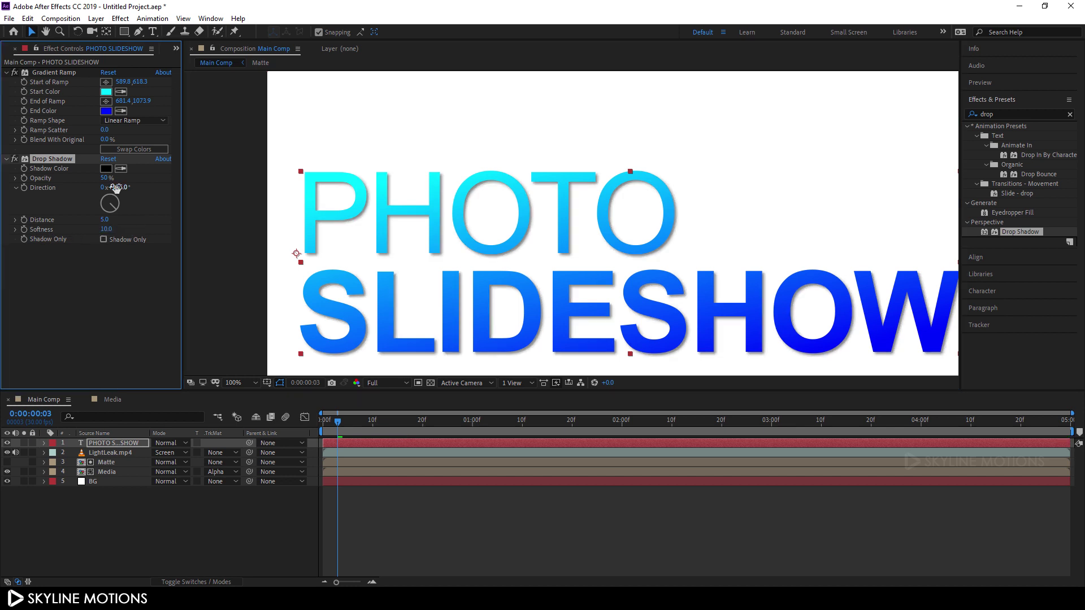
{"action": "left_click", "coordinate": [107, 178]}
{"action": "type", "text": "30"}
{"action": "key", "text": "Return"}
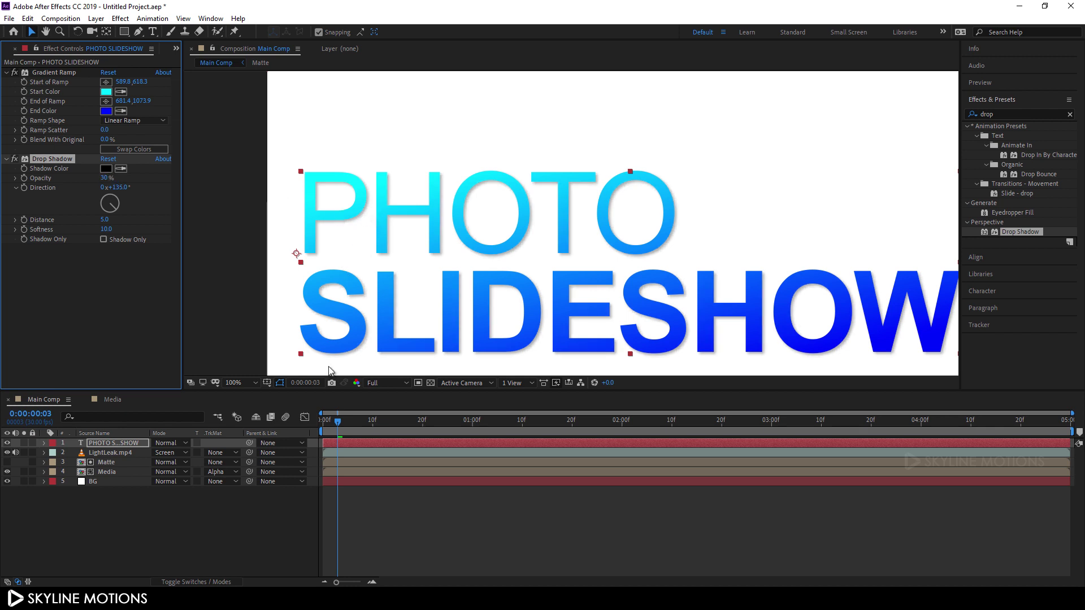
{"action": "left_click", "coordinate": [299, 390]}
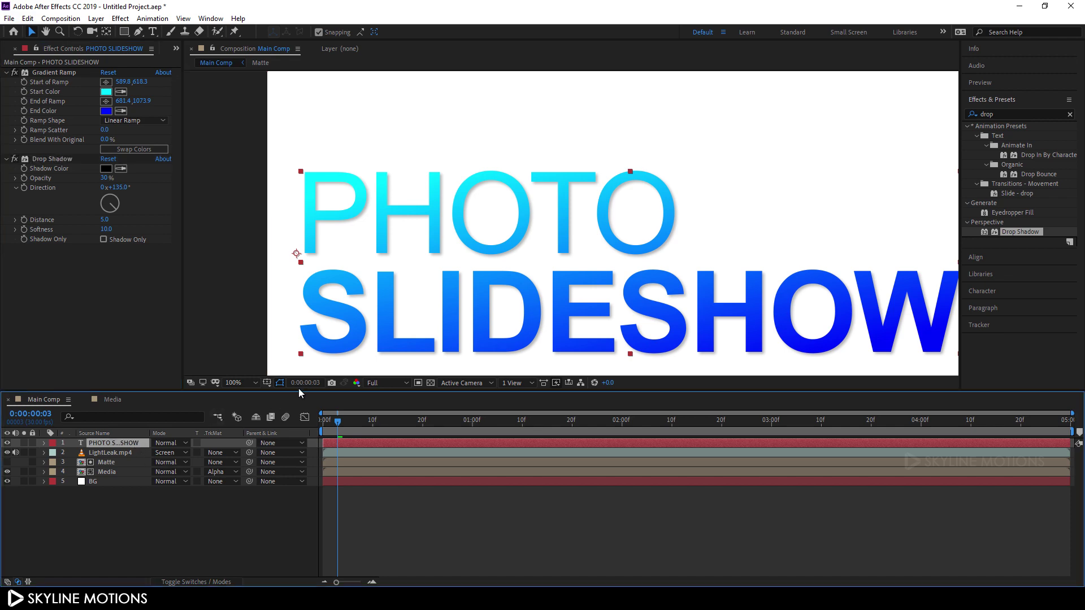
{"action": "left_click", "coordinate": [252, 387]}
{"action": "left_click", "coordinate": [255, 180]}
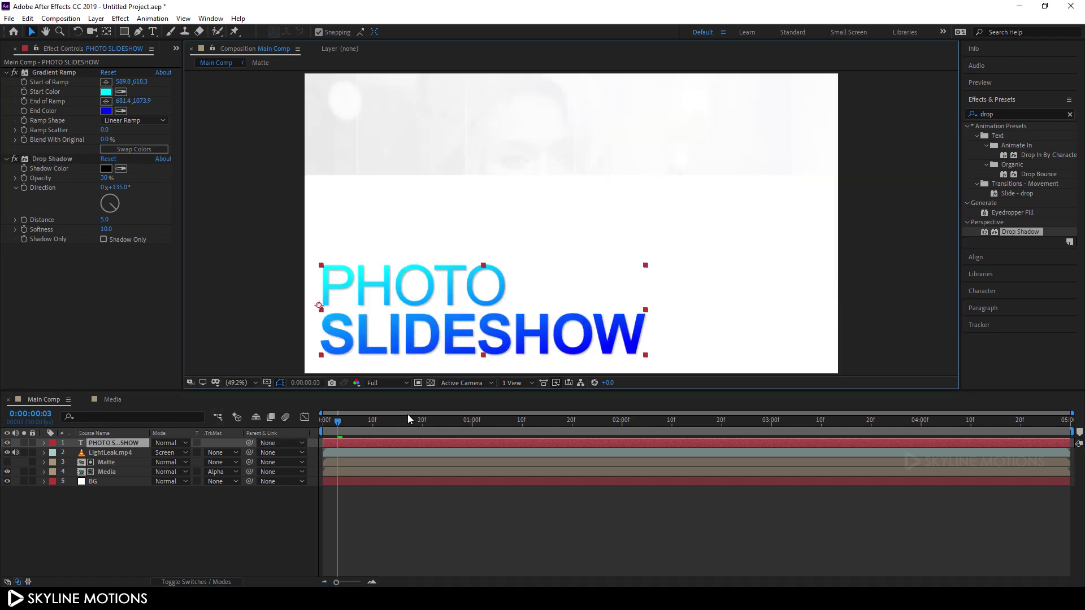
{"action": "left_click_drag", "start_coordinate": [361, 422], "coordinate": [682, 455]}
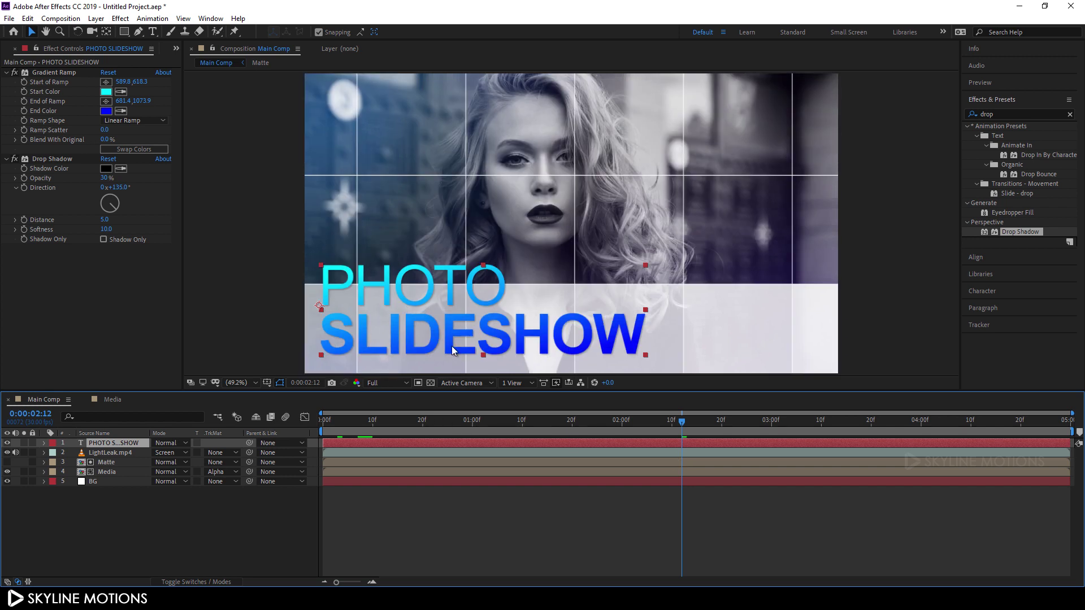
Step: Apply the Random Fade Up text animation preset to the PHOTO SLIDESHOW layer at the composition's start and preview it
{"action": "left_click_drag", "start_coordinate": [456, 421], "coordinate": [323, 421]}
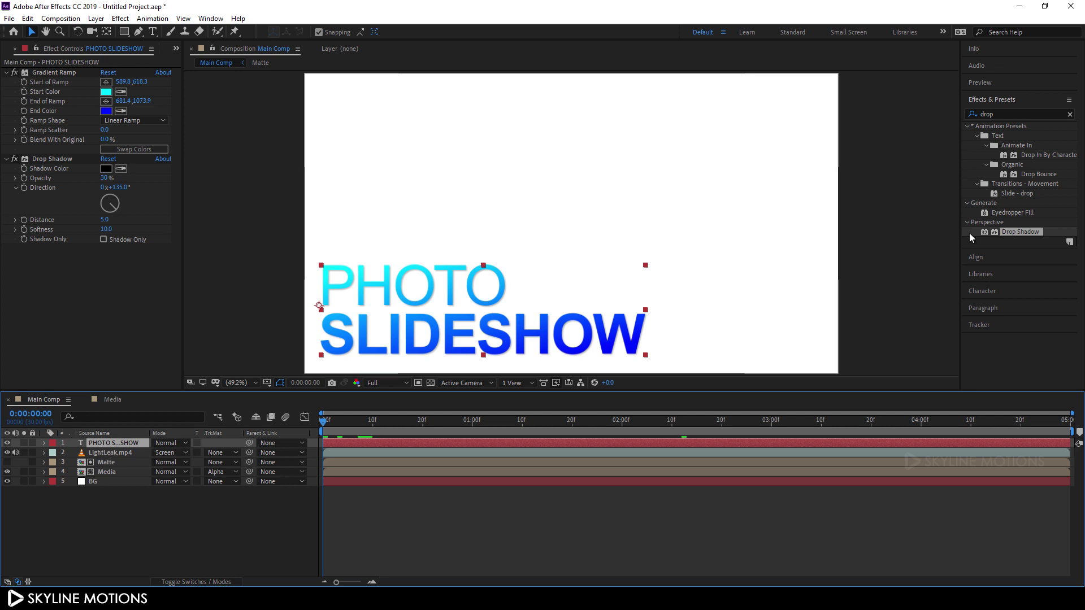
{"action": "left_click", "coordinate": [1070, 115]}
{"action": "left_click", "coordinate": [1036, 113]}
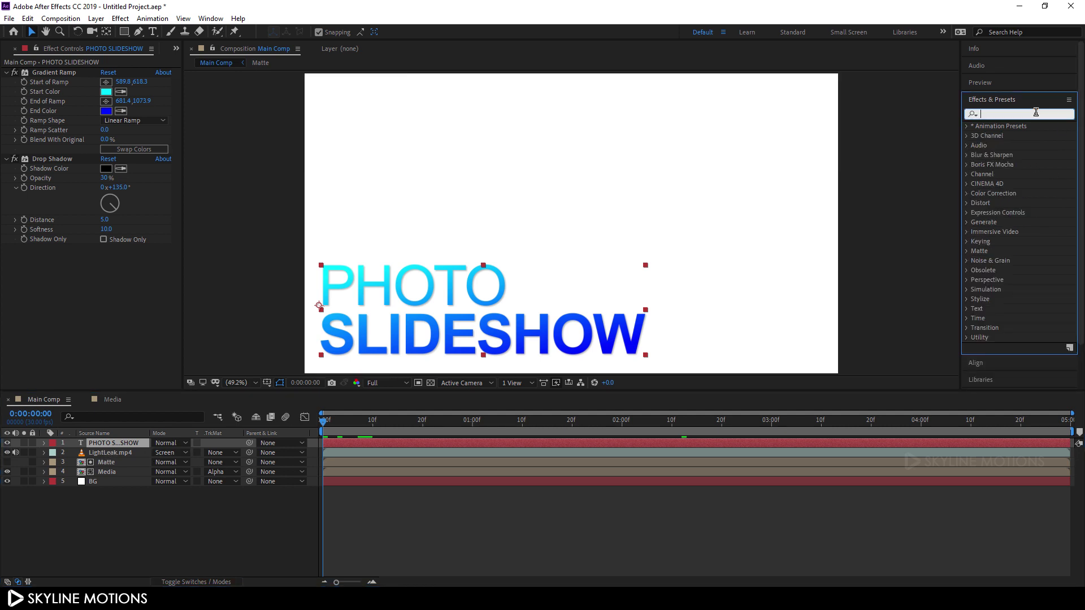
{"action": "type", "text": "random fade"}
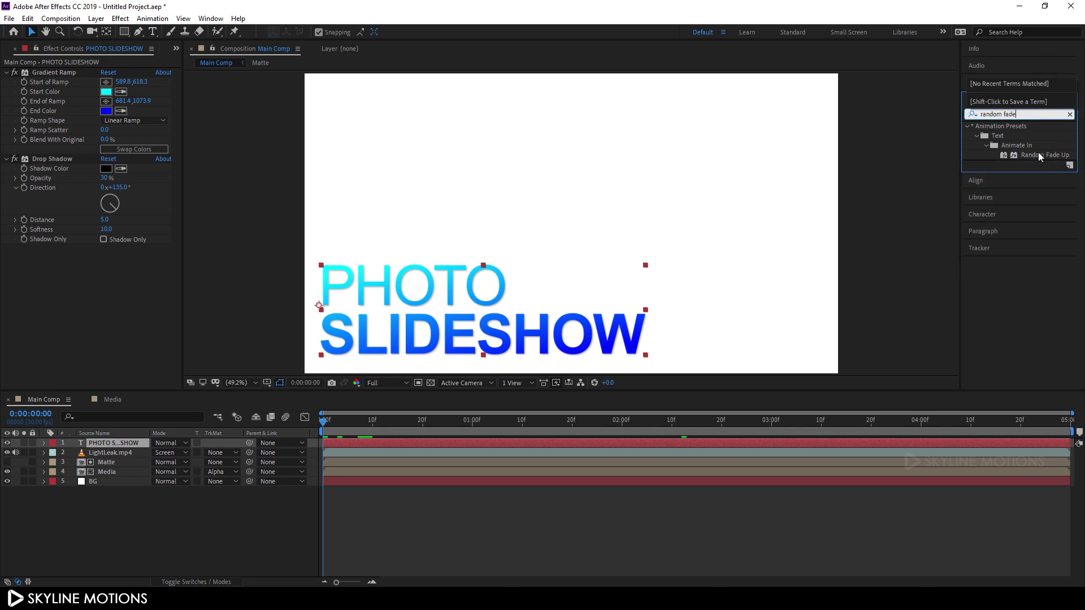
{"action": "left_click", "coordinate": [1039, 154]}
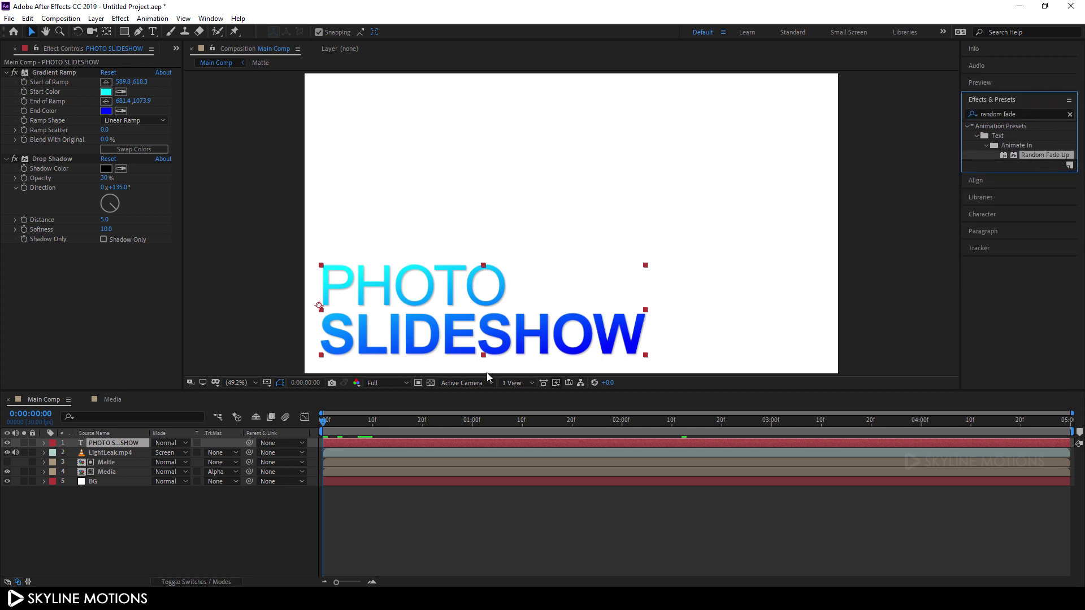
{"action": "double_click", "coordinate": [1032, 155]}
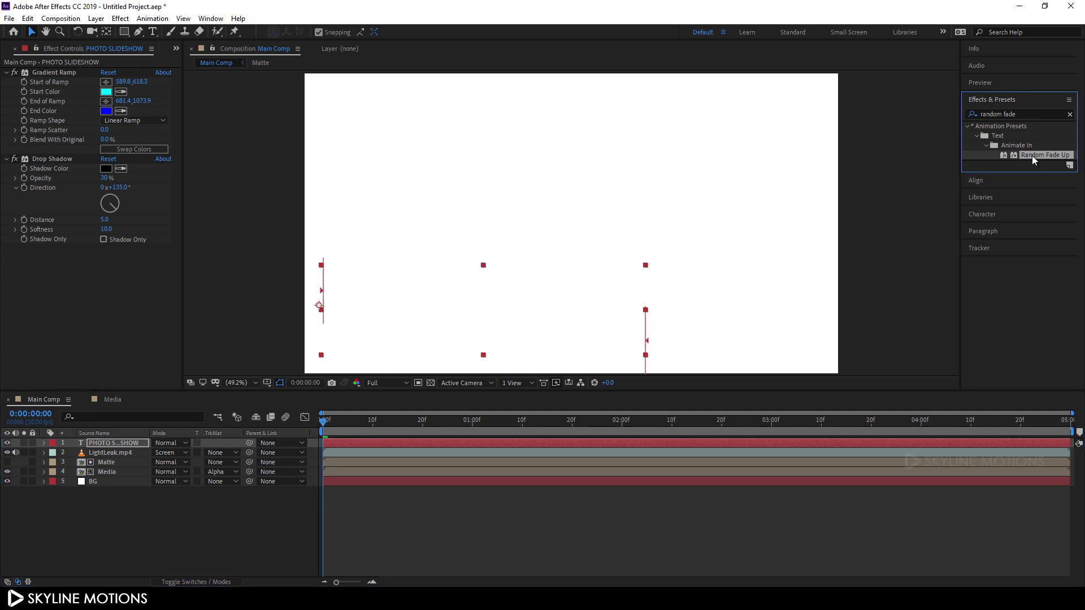
{"action": "key", "text": "space"}
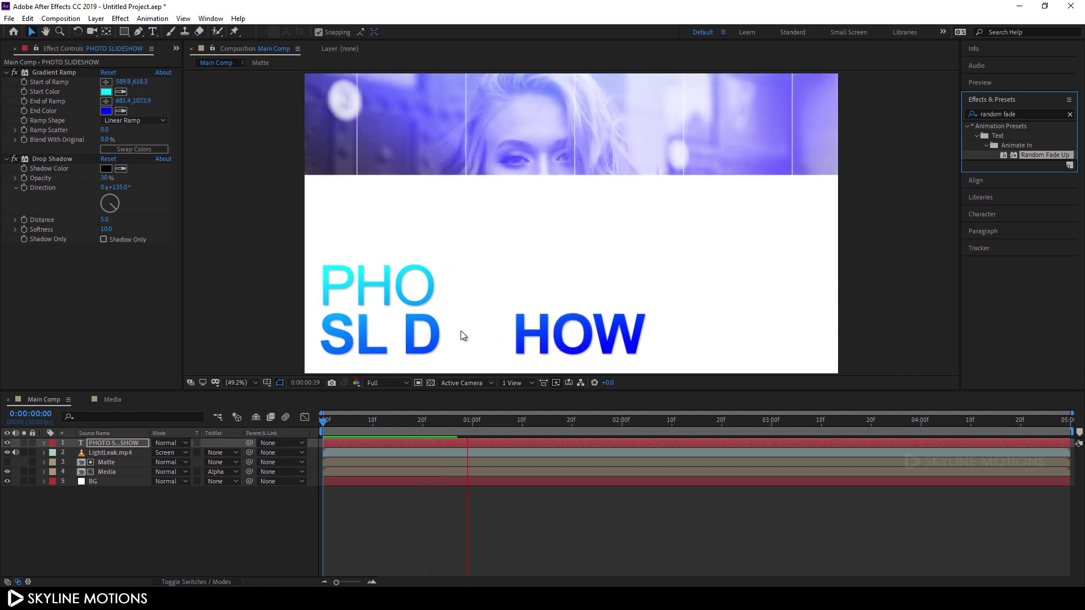
{"action": "key", "text": "space"}
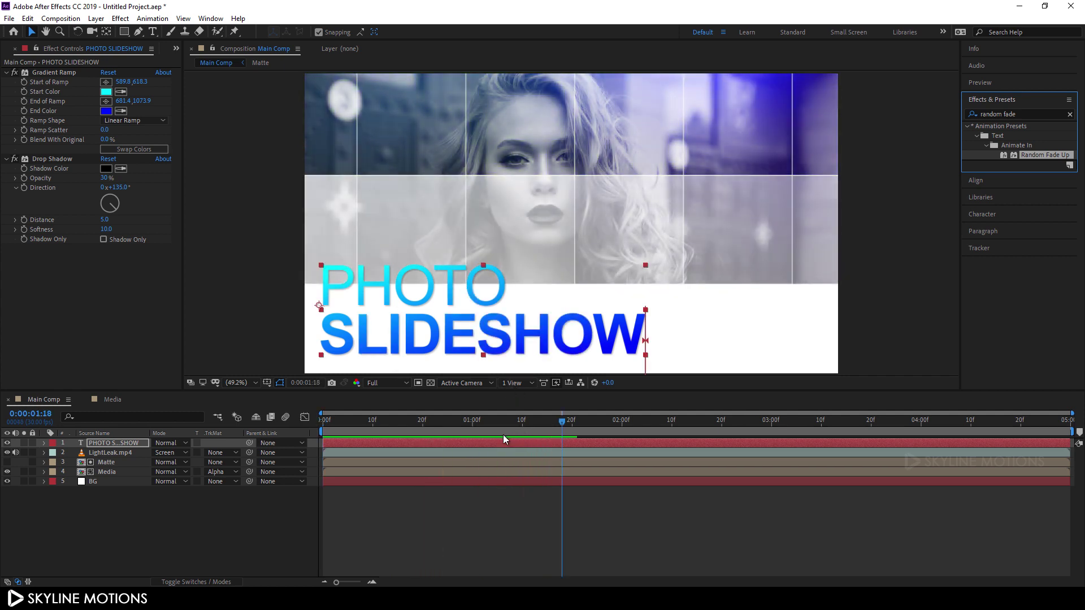
Step: Slow the title's fade by moving the Range Selector's last Start keyframe to 0:00:03:00, and preview the animation from the beginning
{"action": "left_click", "coordinate": [132, 446]}
{"action": "key", "text": "u"}
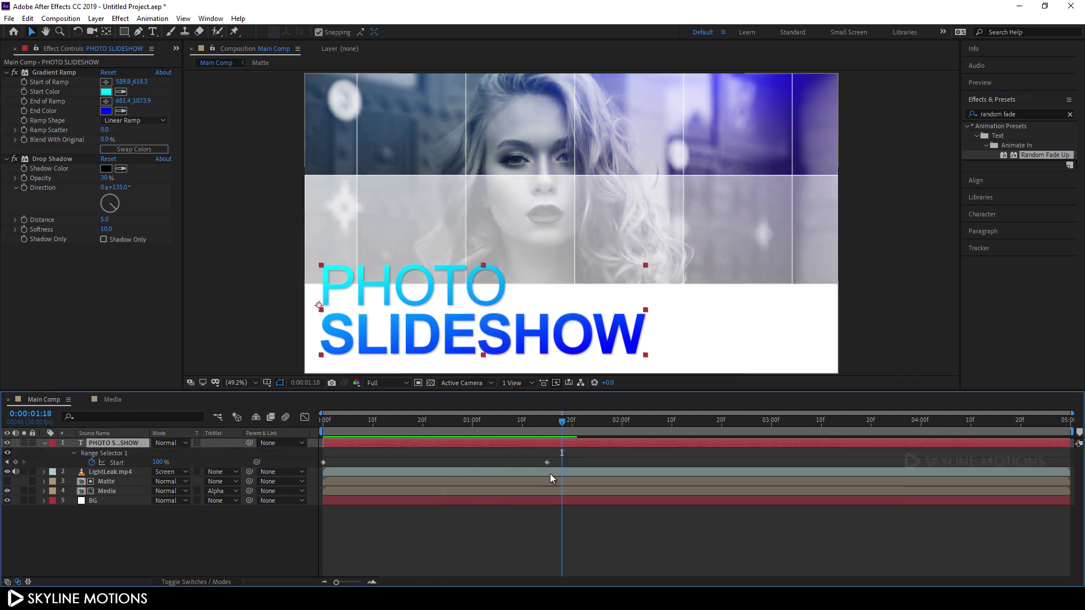
{"action": "left_click_drag", "start_coordinate": [568, 421], "coordinate": [772, 450]}
{"action": "left_click_drag", "start_coordinate": [547, 464], "coordinate": [771, 464]}
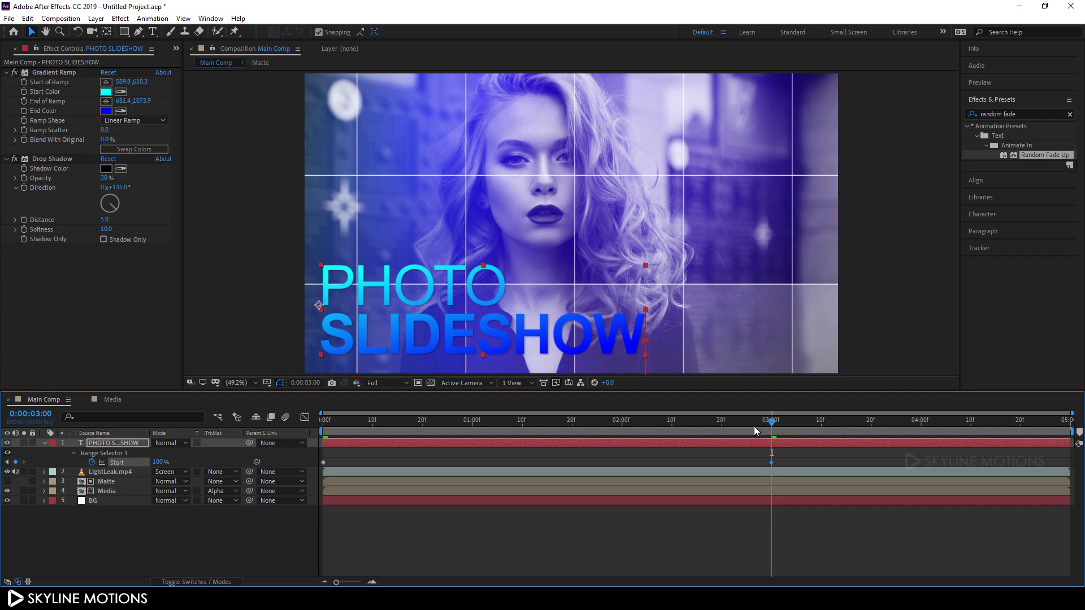
{"action": "key", "text": "Home"}
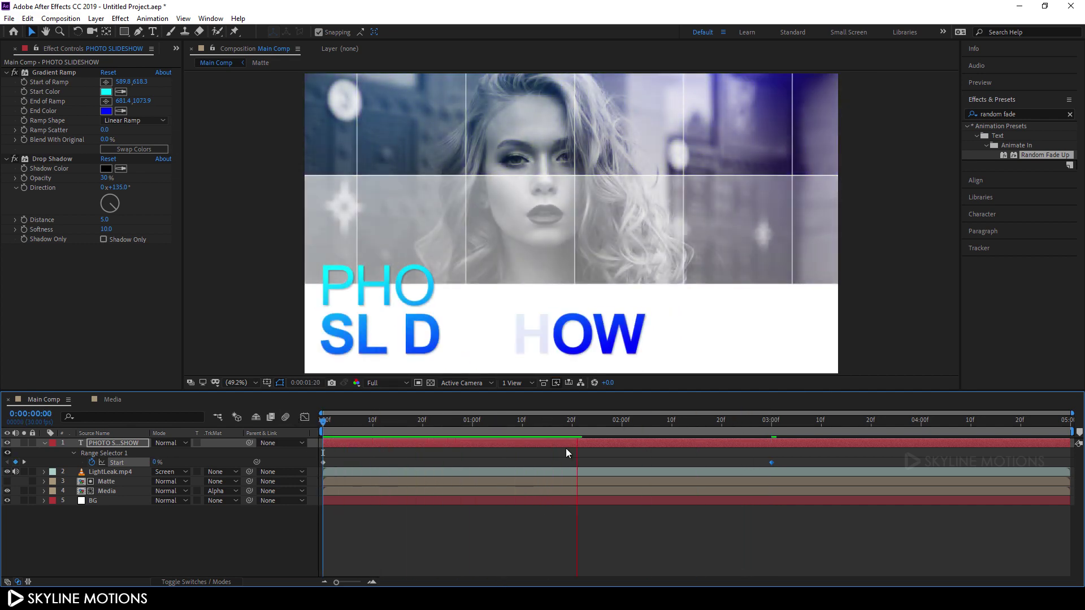
{"action": "key", "text": "space"}
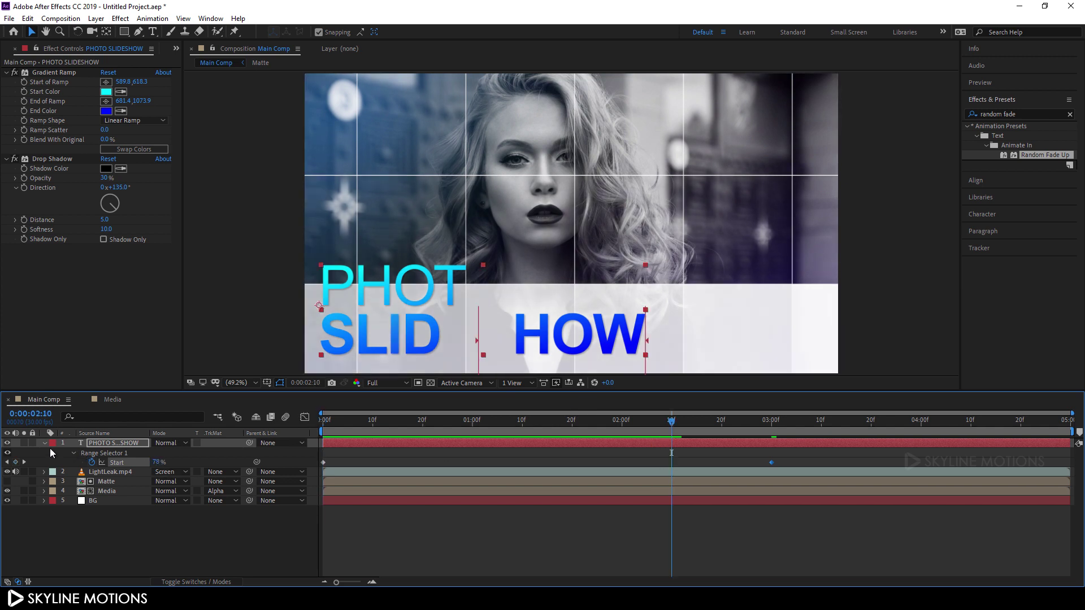
{"action": "left_click", "coordinate": [44, 444]}
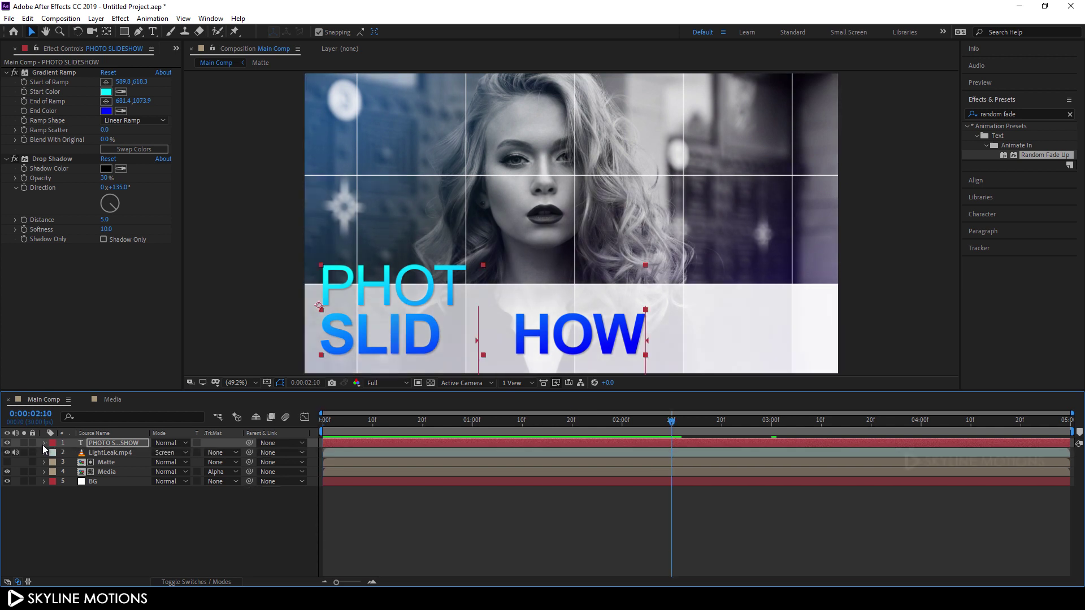
Step: Create a two-node 35mm camera layer named Cam in Main Comp
{"action": "left_click", "coordinate": [138, 509]}
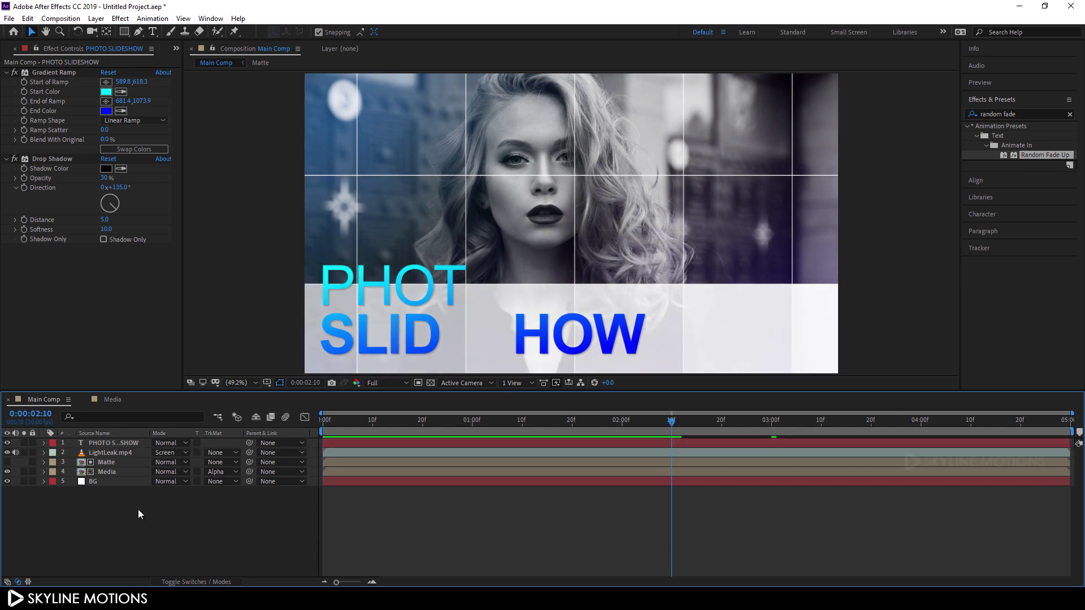
{"action": "left_click", "coordinate": [96, 18]}
{"action": "mouse_move", "coordinate": [105, 33]}
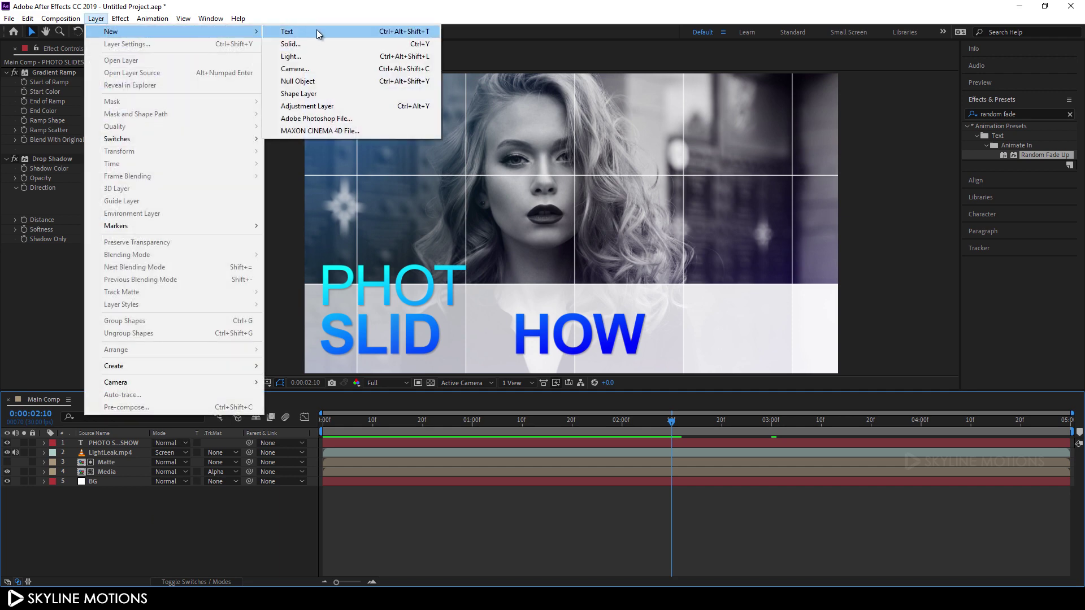
{"action": "left_click", "coordinate": [303, 69]}
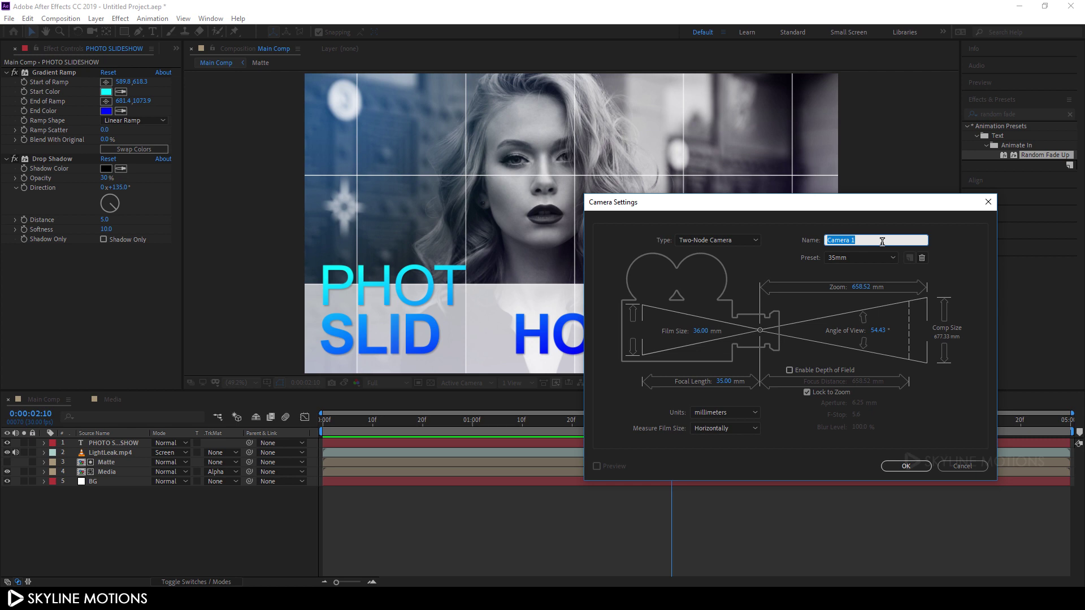
{"action": "type", "text": "Cam"}
{"action": "left_click", "coordinate": [906, 467]}
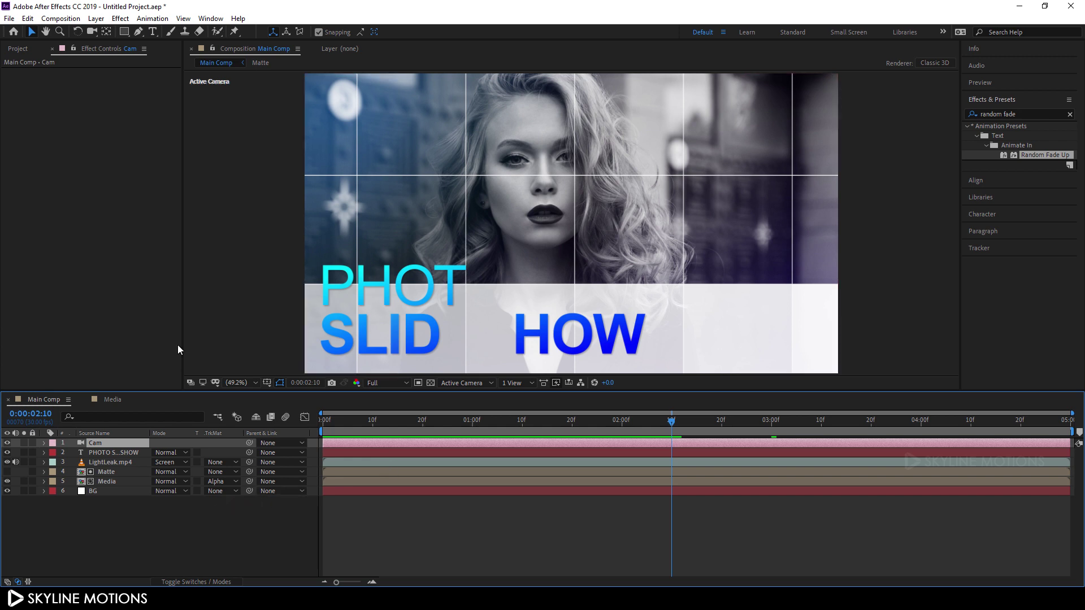
Step: Add a null object to Main Comp and rename it Cam Control
{"action": "left_click", "coordinate": [96, 19]}
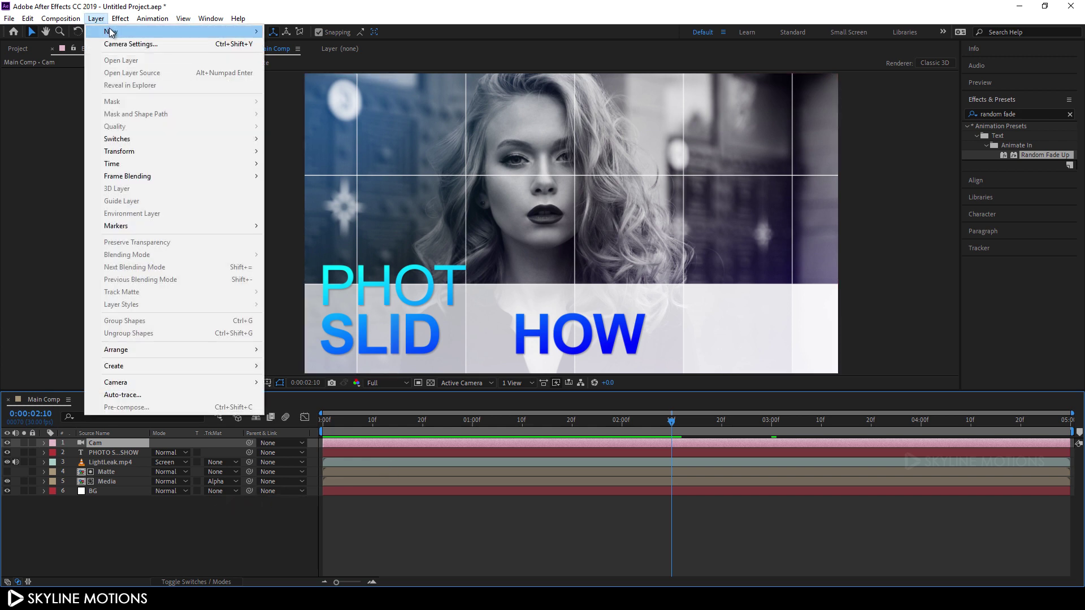
{"action": "mouse_move", "coordinate": [113, 32]}
{"action": "left_click", "coordinate": [302, 81]}
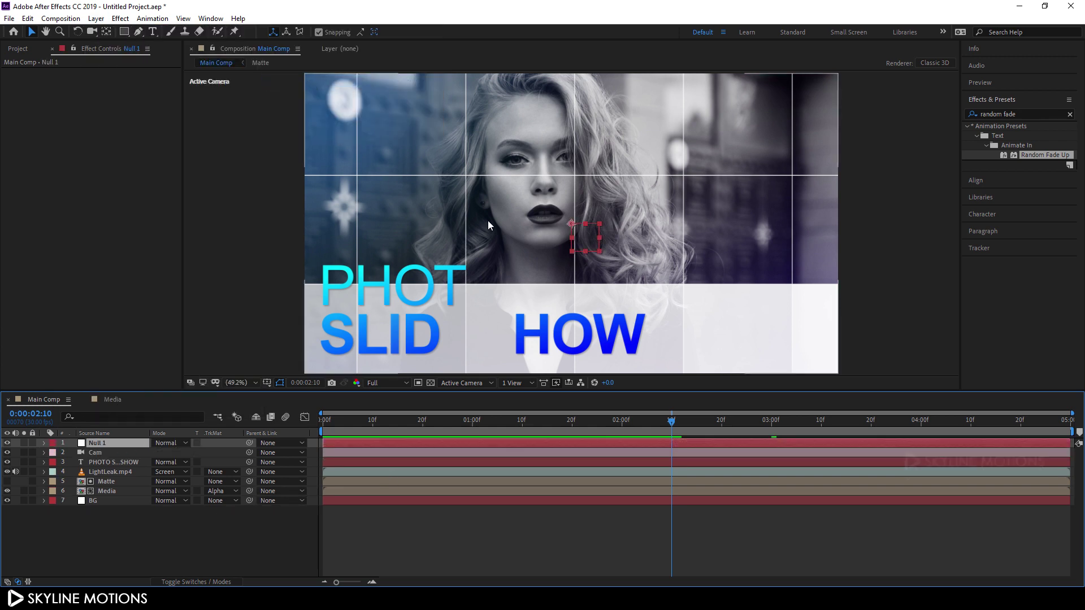
{"action": "right_click", "coordinate": [129, 448]}
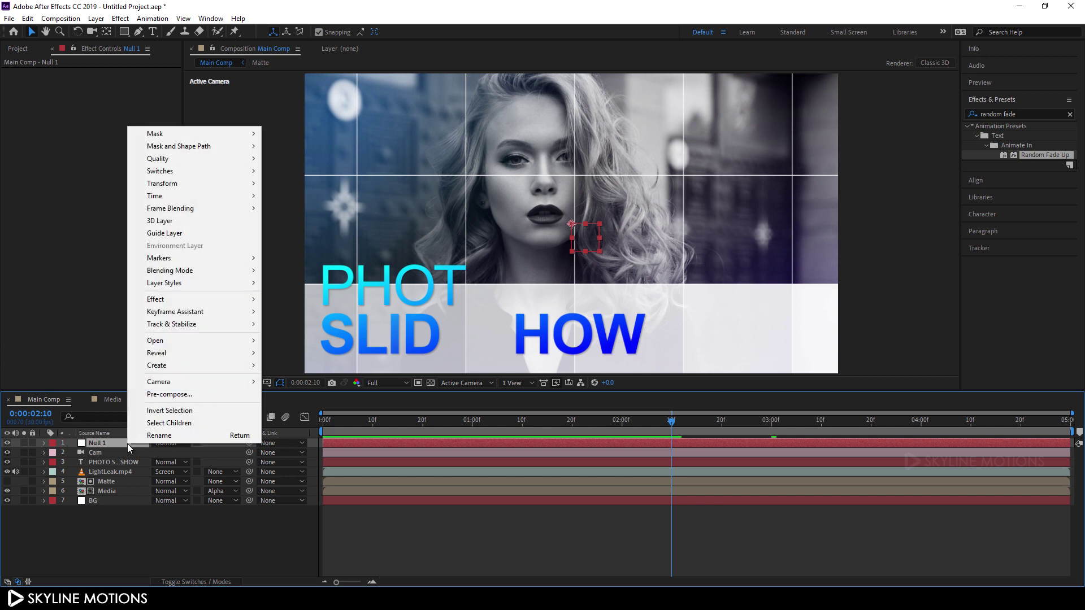
{"action": "left_click", "coordinate": [170, 435]}
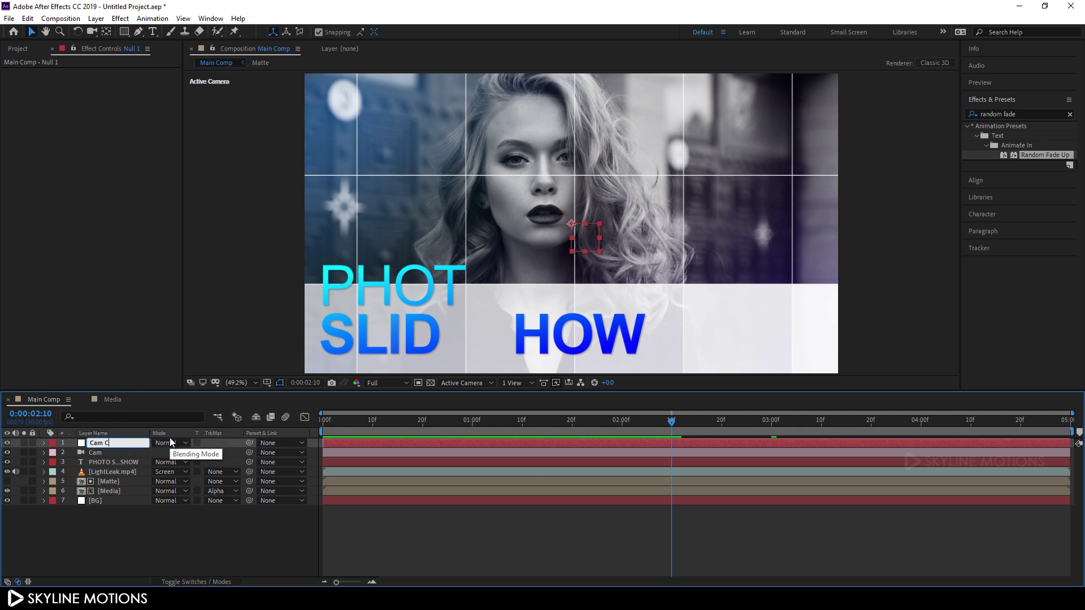
{"action": "type", "text": "Cam Control"}
{"action": "key", "text": "Return"}
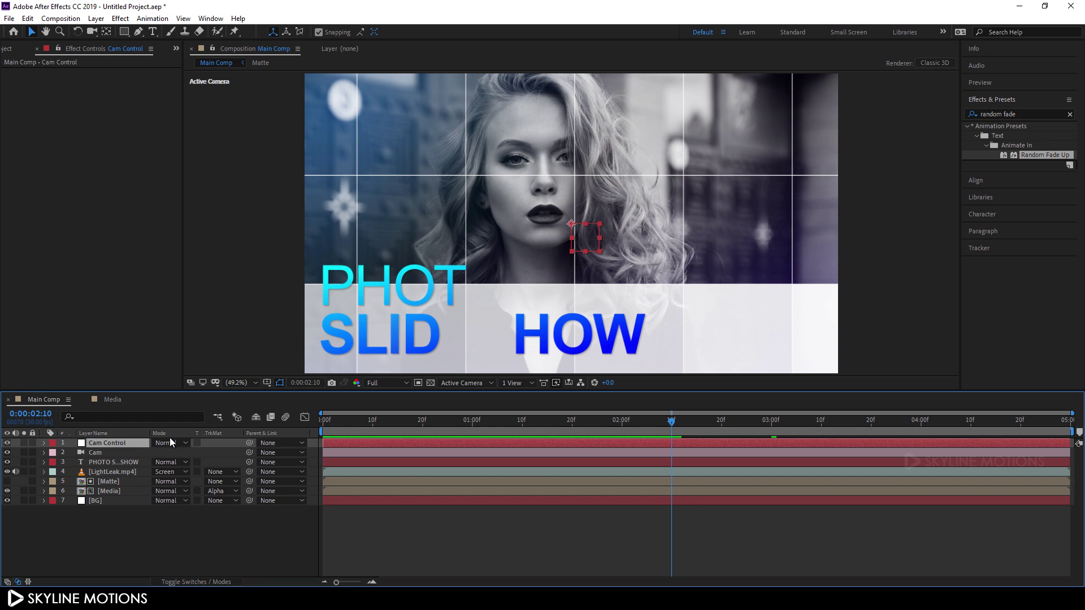
Step: Parent the Cam layer to Cam Control and turn on 3D for the null and the other non-camera layers
{"action": "left_click", "coordinate": [110, 453]}
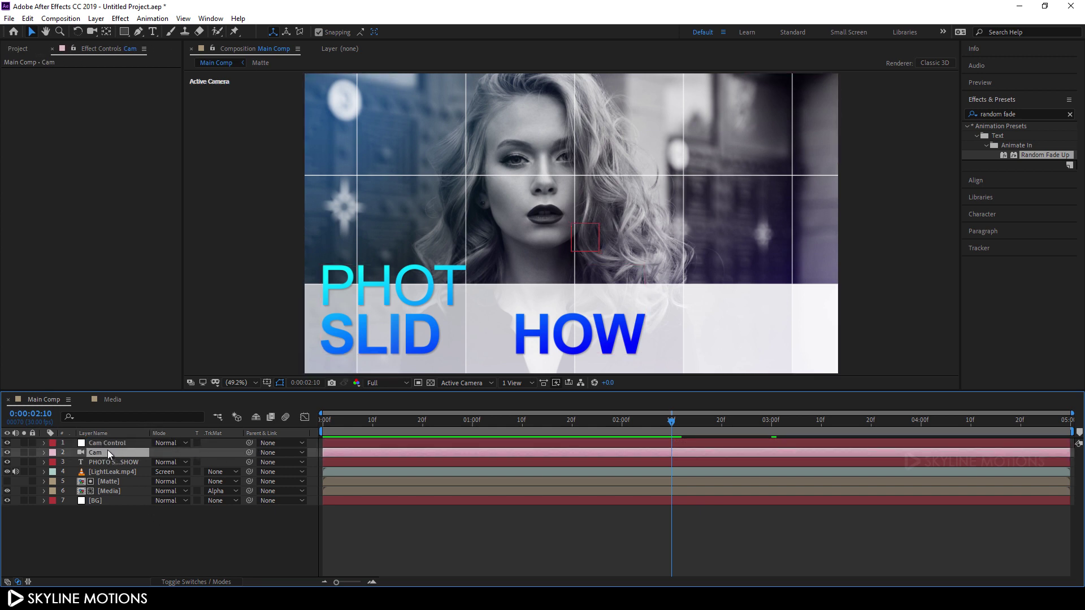
{"action": "left_click_drag", "start_coordinate": [251, 457], "coordinate": [120, 443]}
{"action": "left_click", "coordinate": [120, 443]}
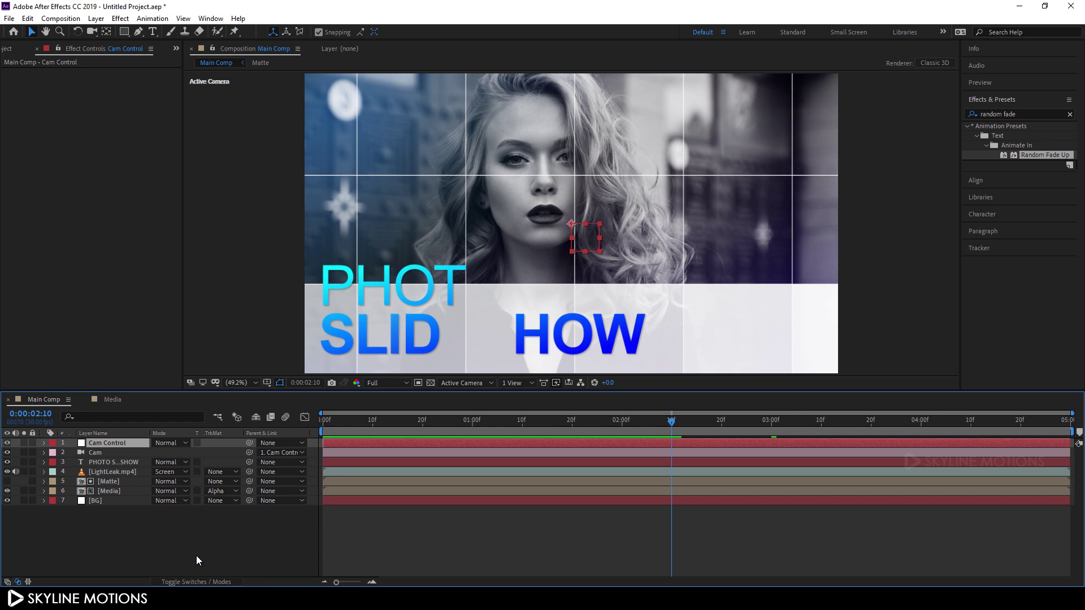
{"action": "left_click", "coordinate": [200, 582]}
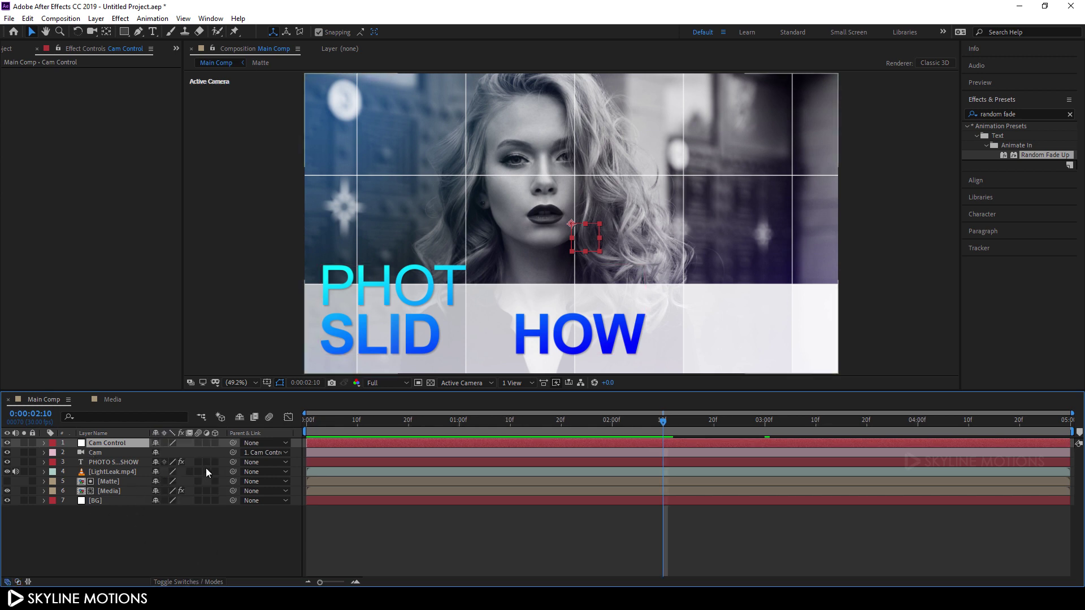
{"action": "left_click", "coordinate": [216, 443]}
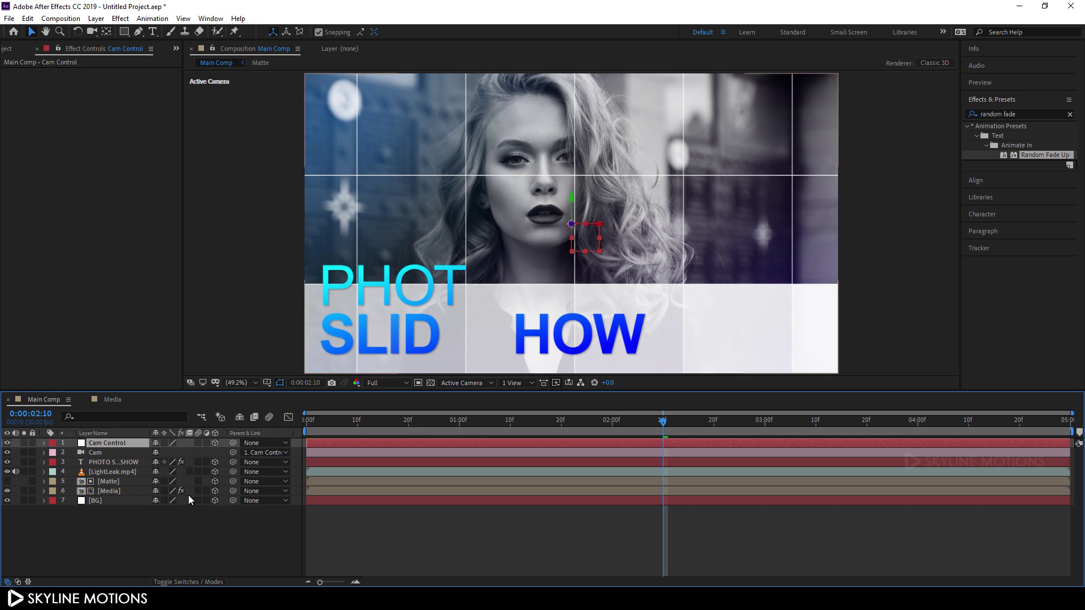
Step: Set the Media layer's Z position to 2000 and turn off 3D for the BG layer
{"action": "left_click", "coordinate": [110, 492]}
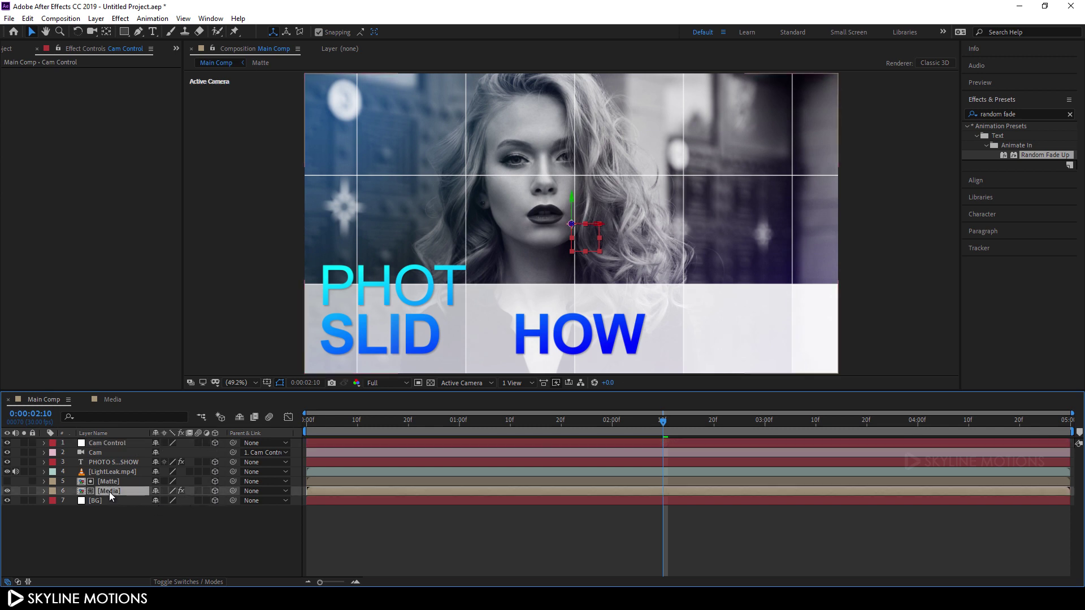
{"action": "key", "text": "p"}
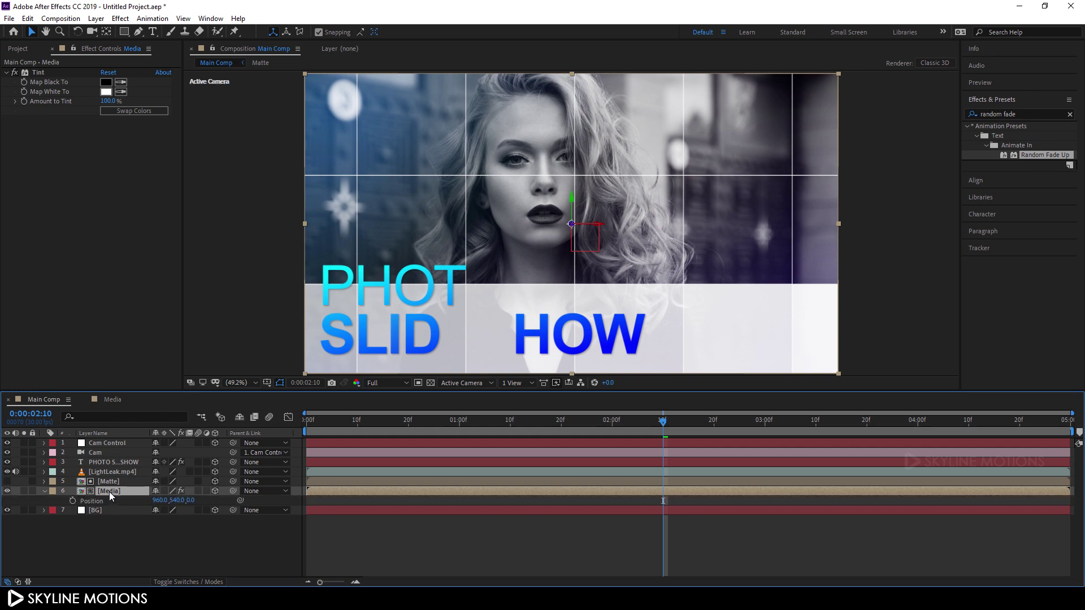
{"action": "left_click_drag", "start_coordinate": [191, 501], "coordinate": [339, 504]}
{"action": "left_click", "coordinate": [194, 501]}
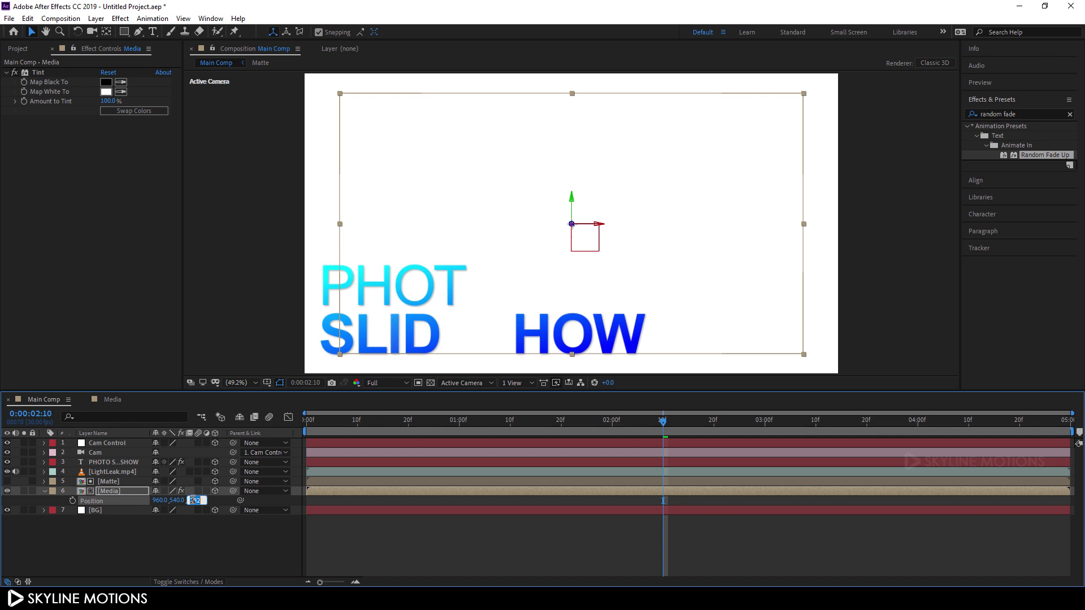
{"action": "type", "text": "30"}
{"action": "key", "text": "Return"}
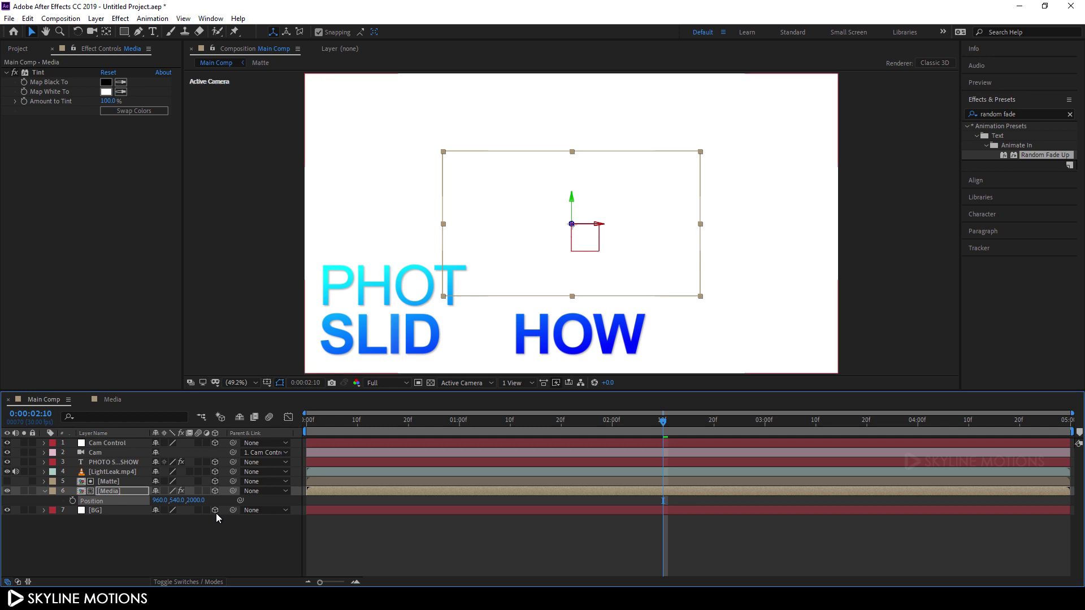
{"action": "left_click", "coordinate": [215, 511]}
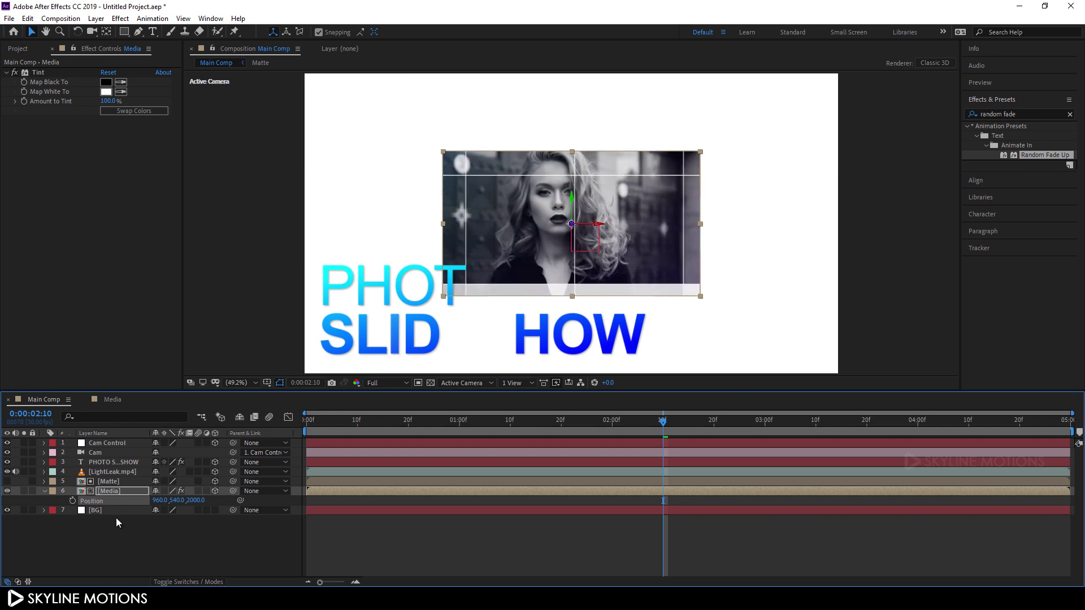
{"action": "left_click", "coordinate": [118, 490]}
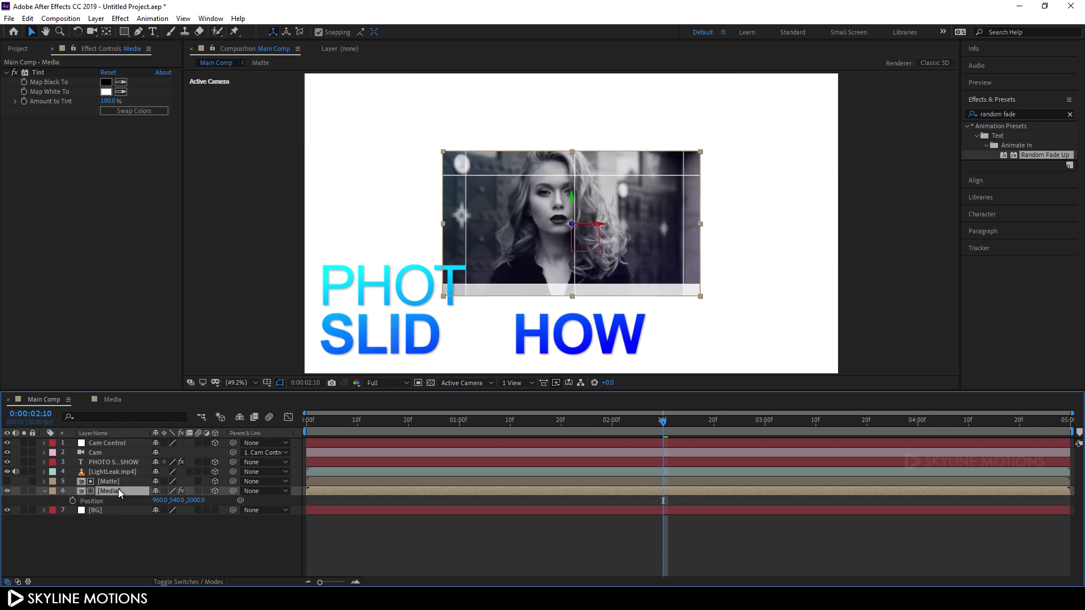
Step: Set the LightLeak.mp4 layer's Z position to 1500
{"action": "left_click", "coordinate": [123, 472]}
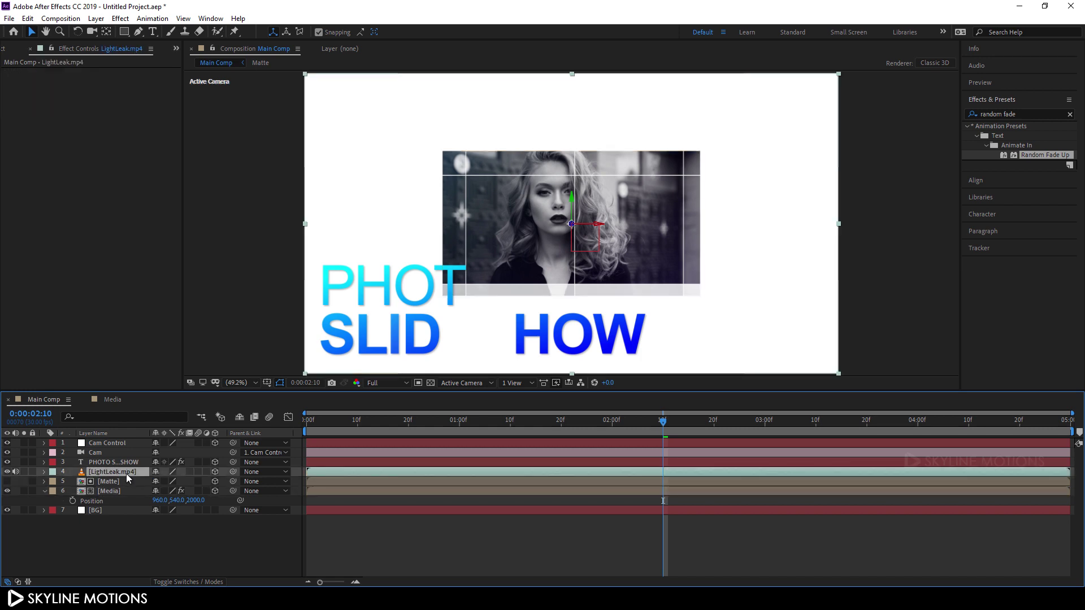
{"action": "key", "text": "p"}
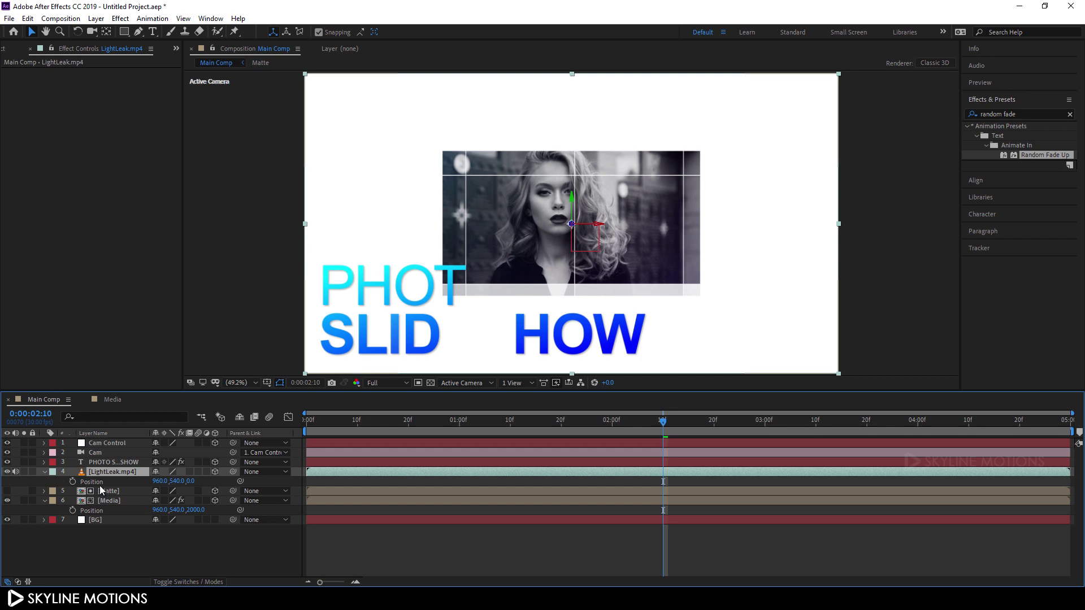
{"action": "left_click_drag", "start_coordinate": [191, 481], "coordinate": [195, 487]}
{"action": "left_click", "coordinate": [192, 481]}
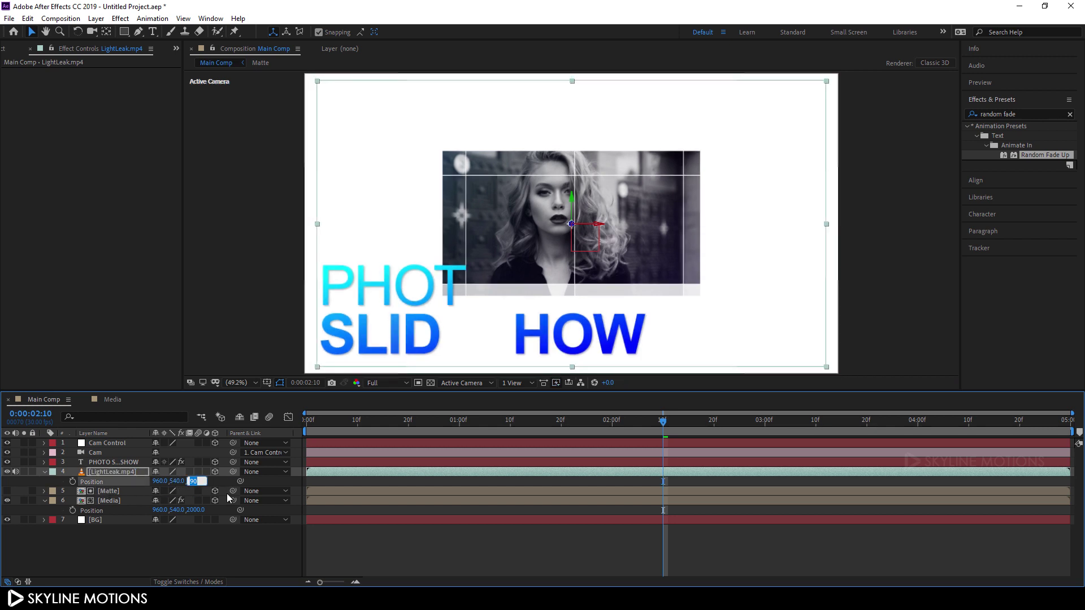
{"action": "key", "text": "Return"}
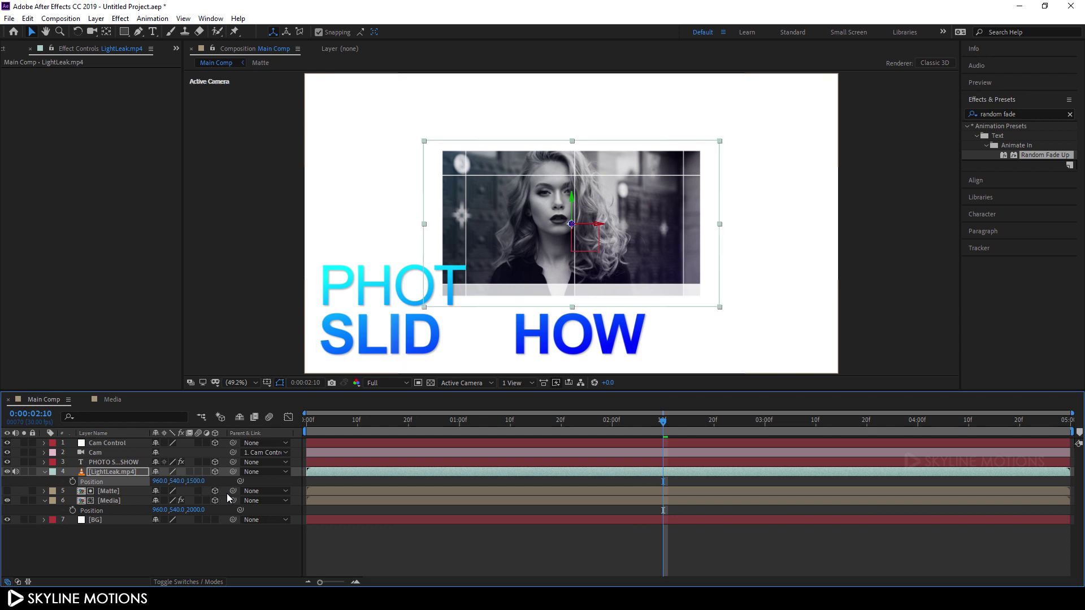
Step: Set the PHOTO SLIDESHOW title layer's Z position to 1000
{"action": "left_click", "coordinate": [116, 465]}
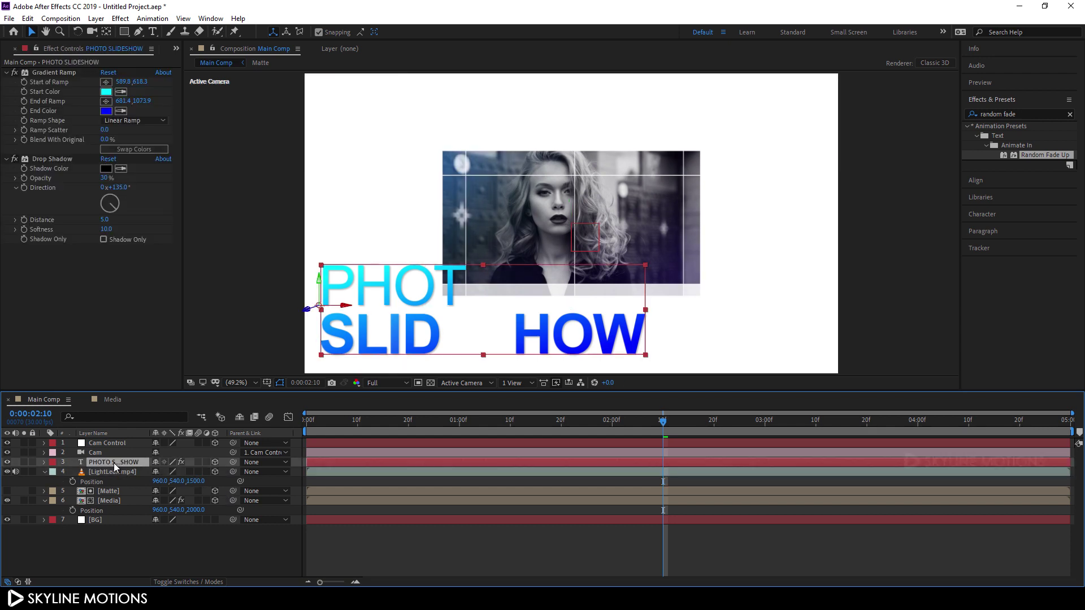
{"action": "key", "text": "p"}
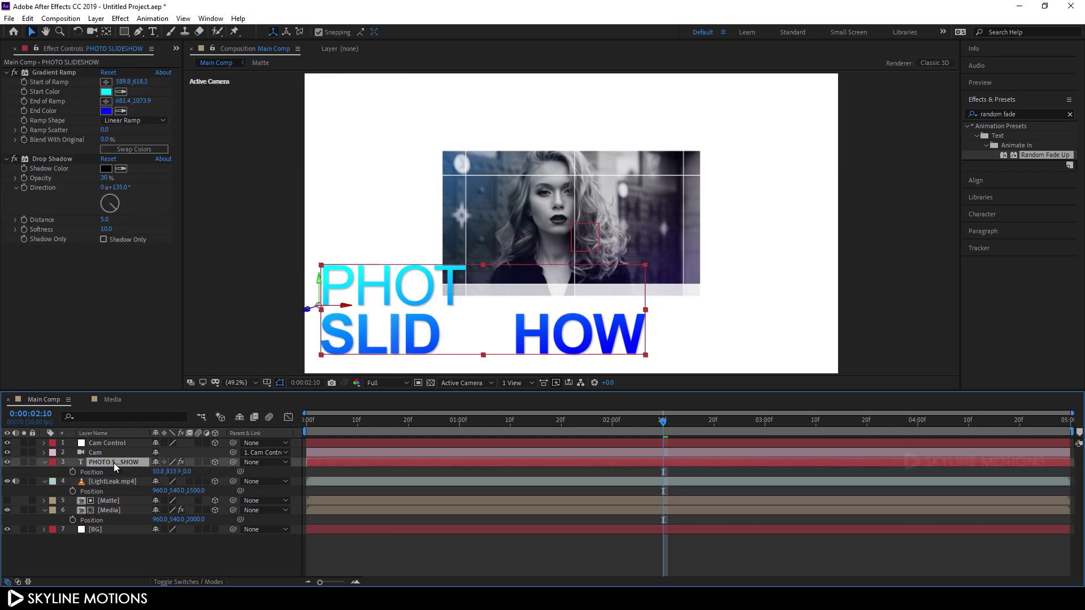
{"action": "left_click", "coordinate": [187, 472]}
{"action": "key", "text": "Return"}
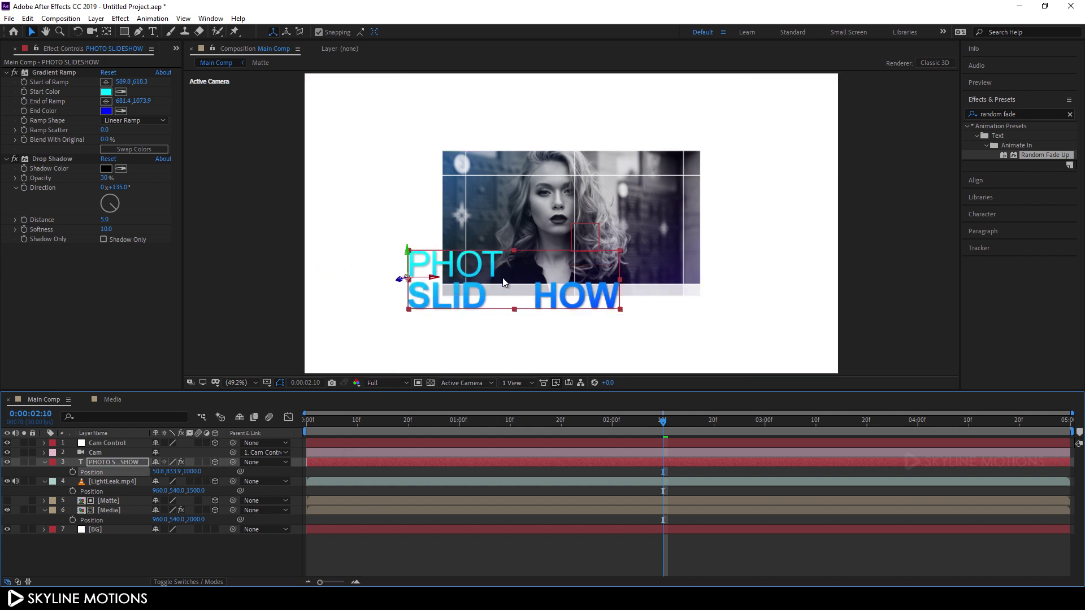
Step: Scale the Media layer to 210% so the photo fills the frame
{"action": "left_click", "coordinate": [125, 512]}
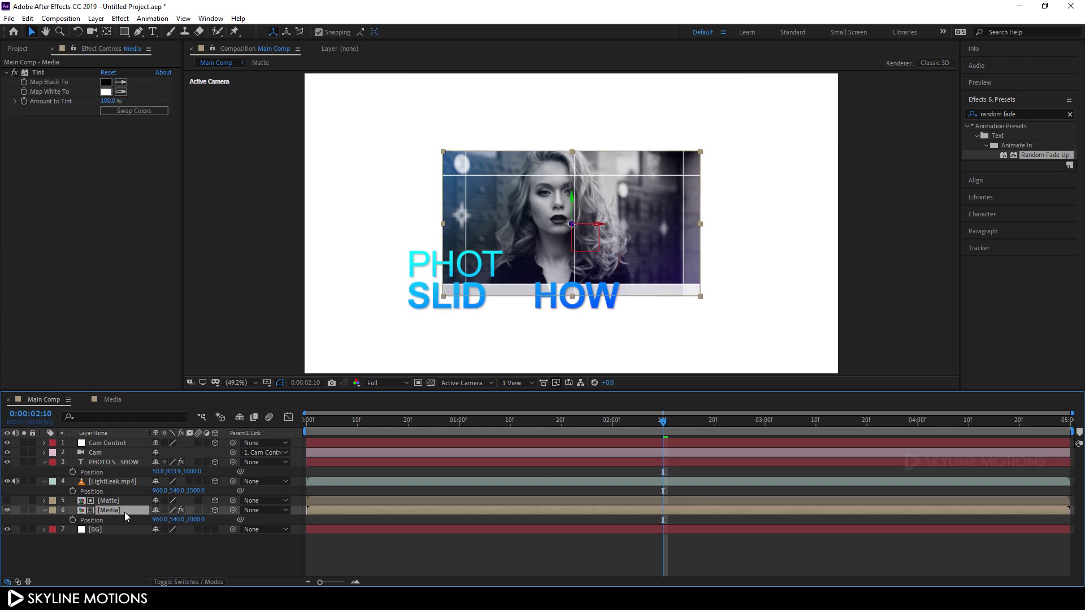
{"action": "key", "text": "s"}
{"action": "mouse_move", "coordinate": [203, 520]}
{"action": "left_mouse_down"}
{"action": "mouse_move", "coordinate": [283, 536]}
{"action": "mouse_move", "coordinate": [207, 523]}
{"action": "left_mouse_up"}
{"action": "left_click", "coordinate": [208, 520]}
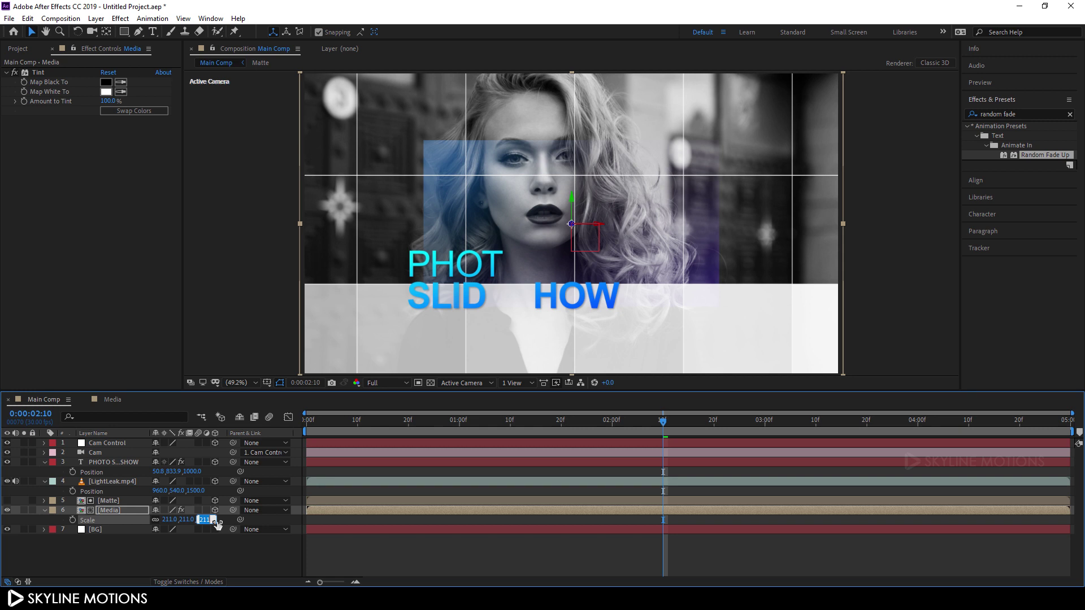
{"action": "type", "text": "210"}
{"action": "key", "text": "Return"}
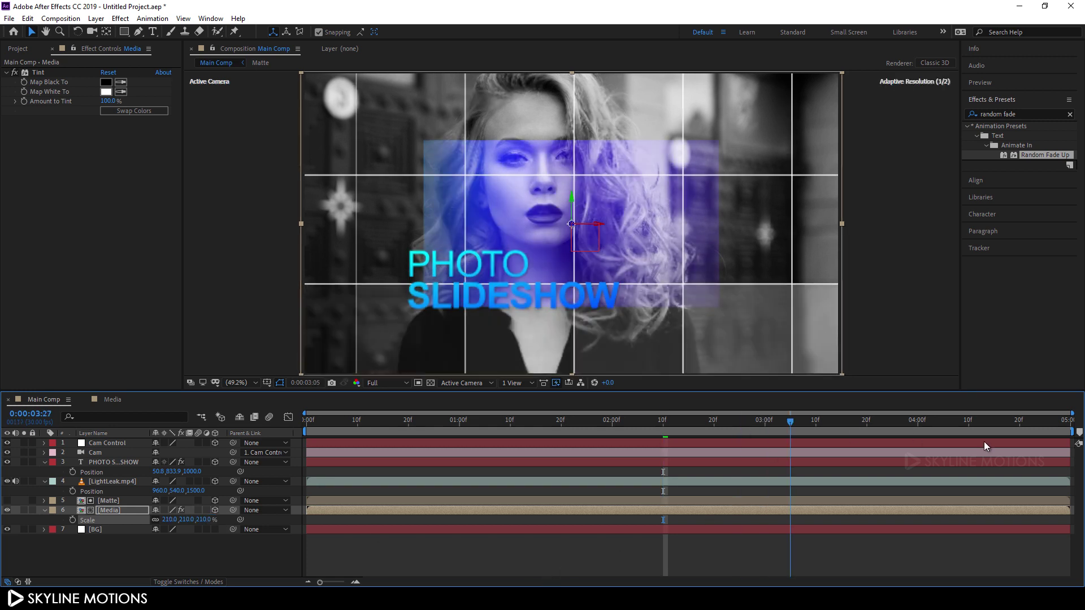
Step: Keyframe the Media layer's Scale from 240% at 0:00:00:00 to 210% at 0:00:04:29
{"action": "key", "text": "End"}
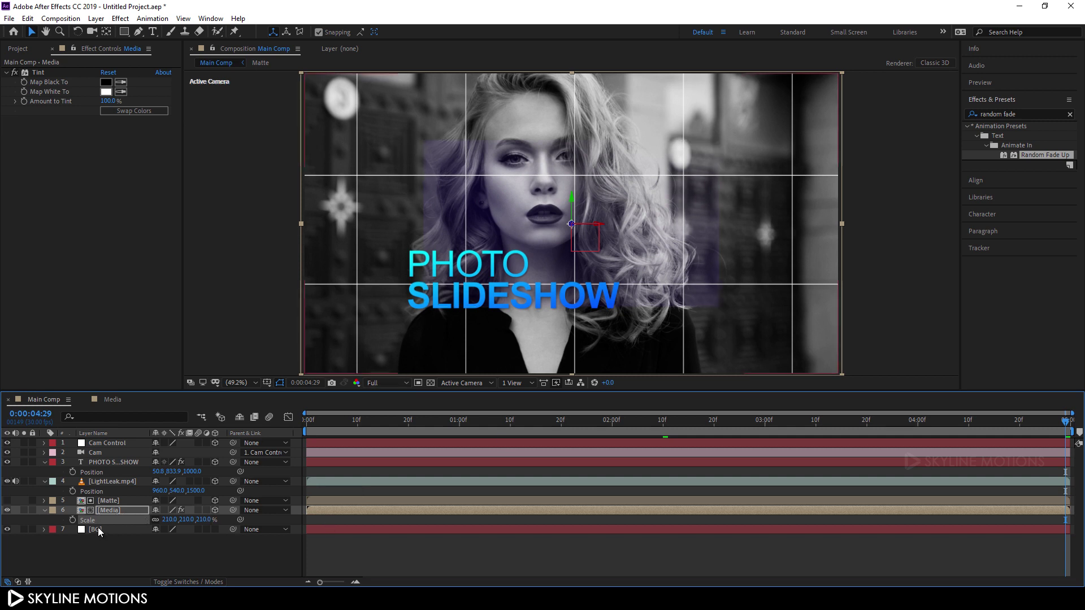
{"action": "left_click", "coordinate": [72, 520]}
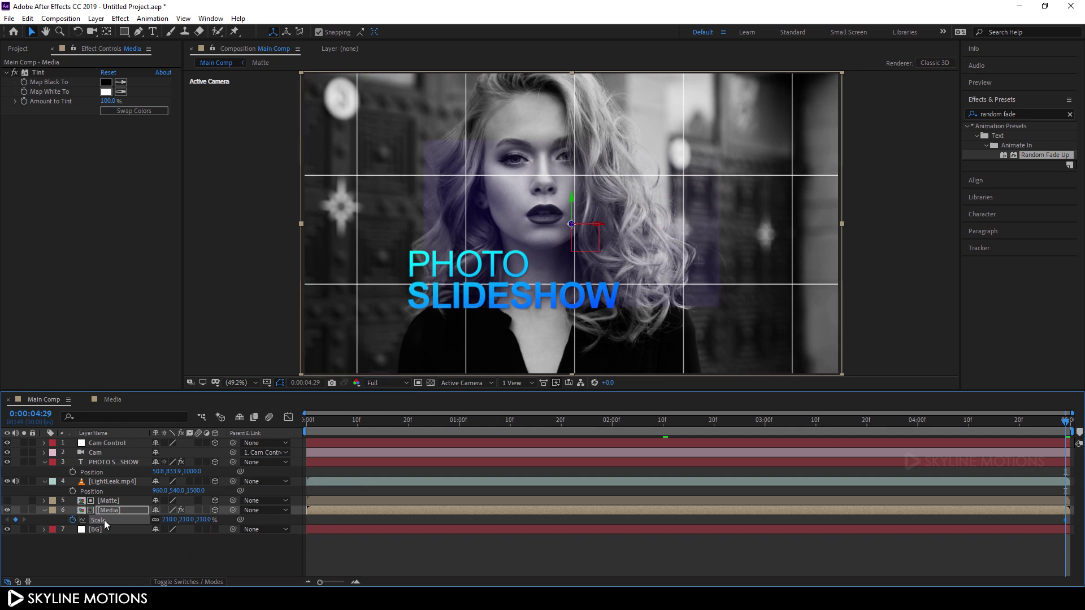
{"action": "left_click_drag", "start_coordinate": [527, 425], "coordinate": [307, 426]}
{"action": "left_click", "coordinate": [207, 520]}
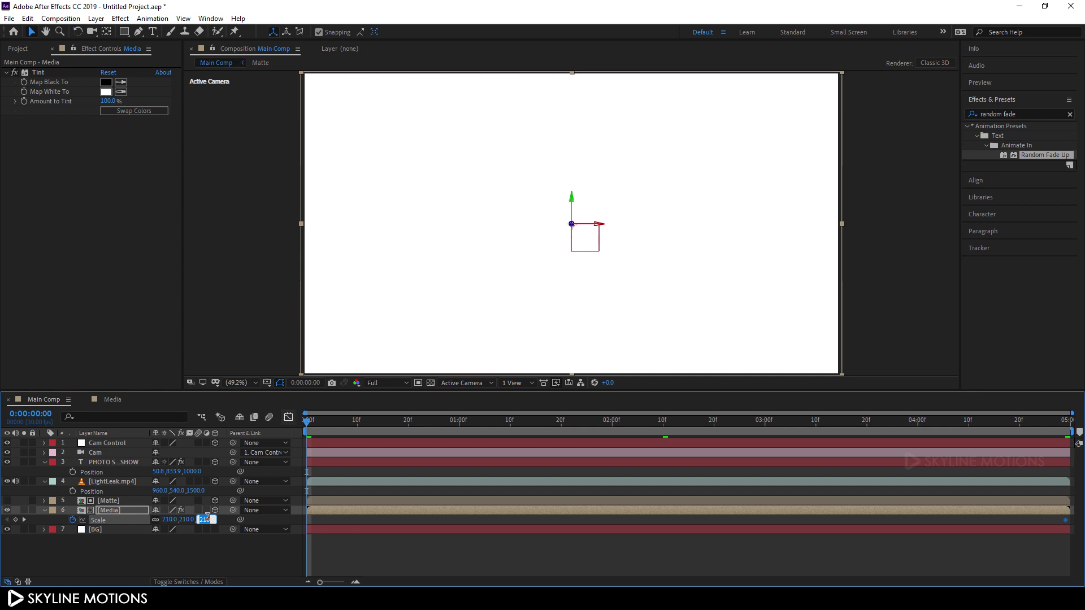
{"action": "type", "text": "240"}
{"action": "key", "text": "Return"}
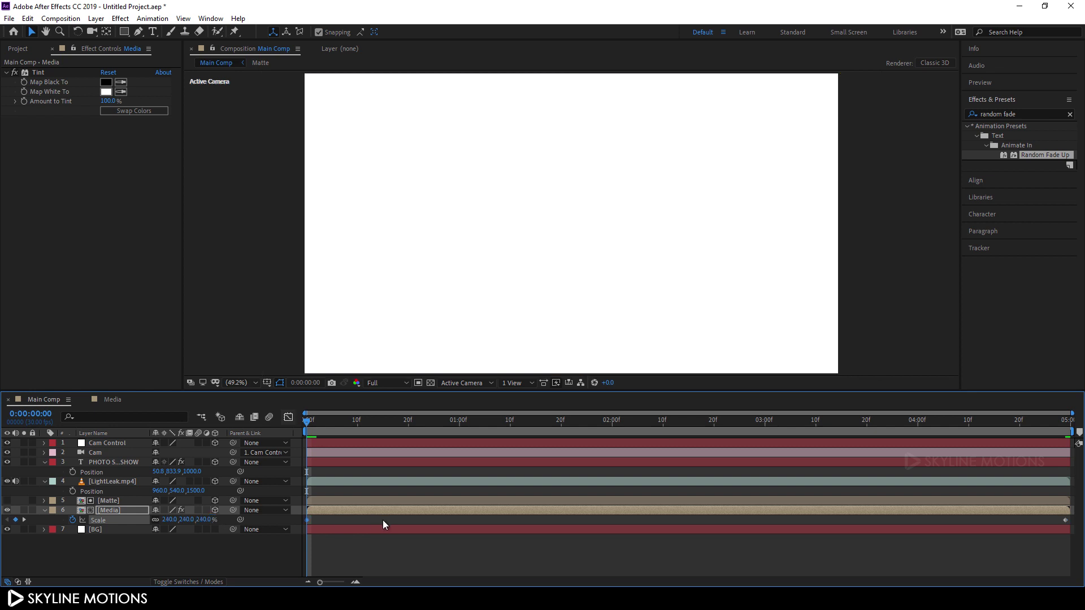
Step: Preview the photo's scale animation and set the composition preview resolution to Half
{"action": "key", "text": "space"}
{"action": "left_click_drag", "start_coordinate": [400, 423], "coordinate": [577, 425]}
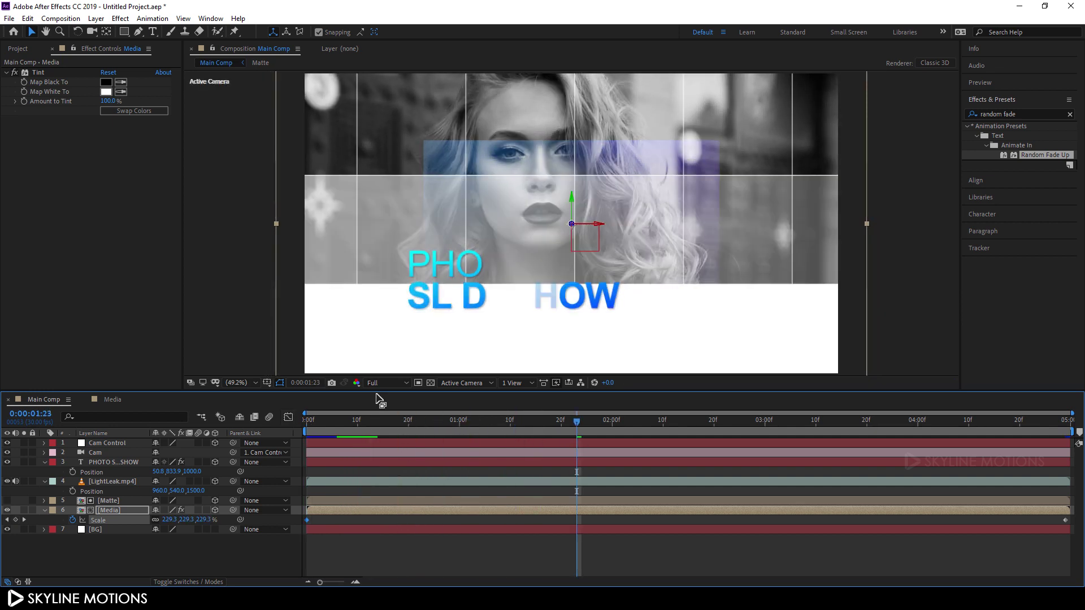
{"action": "left_click", "coordinate": [376, 383]}
{"action": "left_click", "coordinate": [376, 430]}
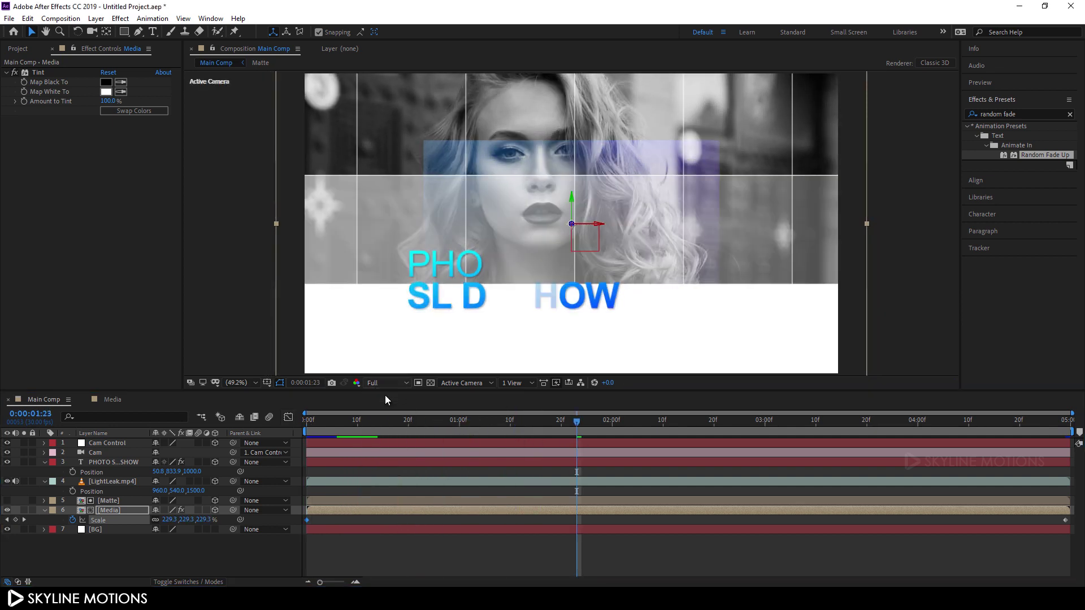
Step: Scale the LightLeak.mp4 layer to 184% so it covers the whole frame, checking it at 0:00:03:18
{"action": "left_click_drag", "start_coordinate": [586, 429], "coordinate": [856, 436]}
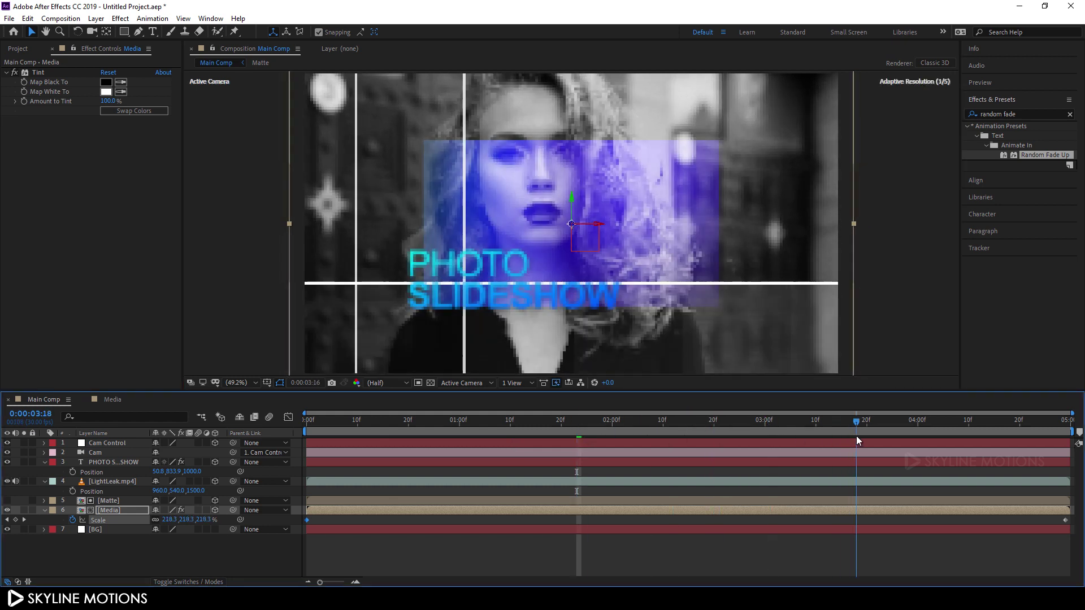
{"action": "left_click", "coordinate": [124, 481]}
{"action": "key", "text": "s"}
{"action": "left_click_drag", "start_coordinate": [200, 491], "coordinate": [267, 502]}
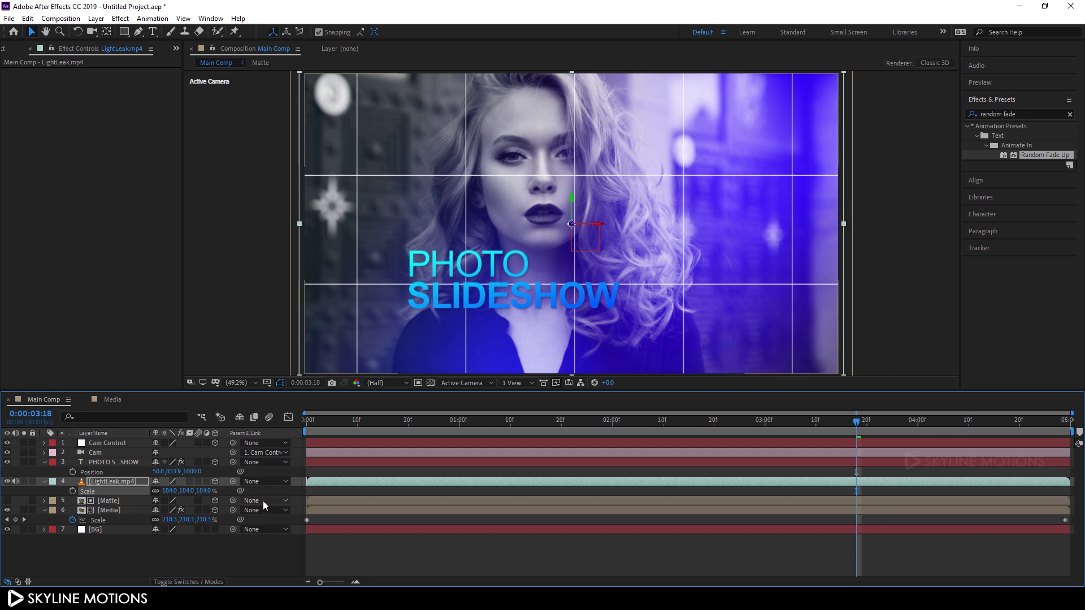
Step: Move the PHOTO SLIDESHOW title into the lower-left area of the picture and scale it to 115%
{"action": "left_click", "coordinate": [116, 461]}
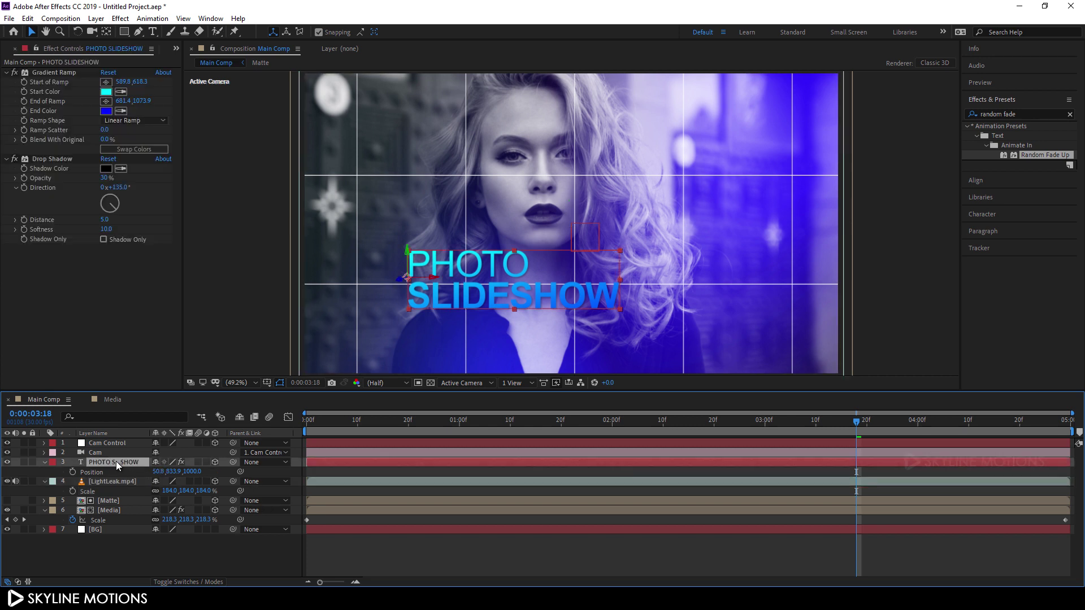
{"action": "left_click_drag", "start_coordinate": [438, 282], "coordinate": [356, 312]}
{"action": "left_click", "coordinate": [123, 464]}
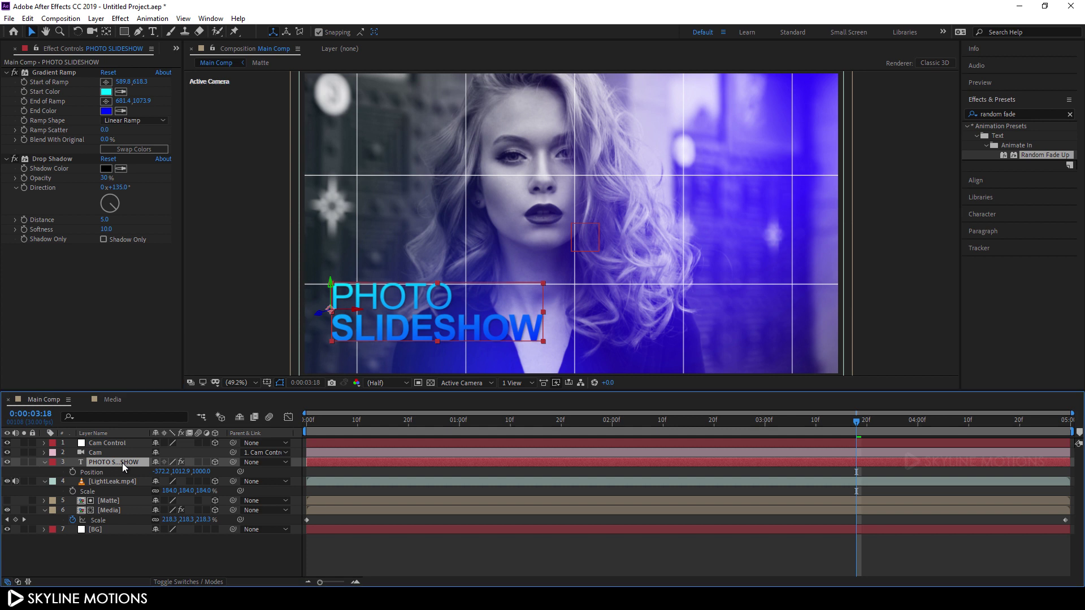
{"action": "key", "text": "s"}
{"action": "left_click_drag", "start_coordinate": [201, 472], "coordinate": [213, 474]}
{"action": "left_click", "coordinate": [204, 472]}
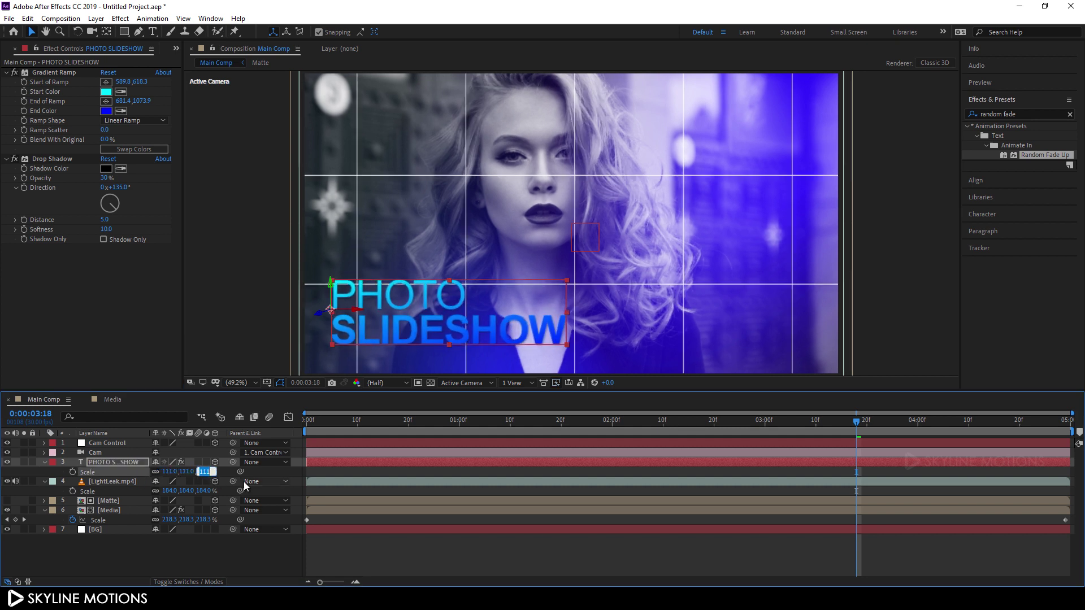
{"action": "type", "text": "115"}
{"action": "key", "text": "Return"}
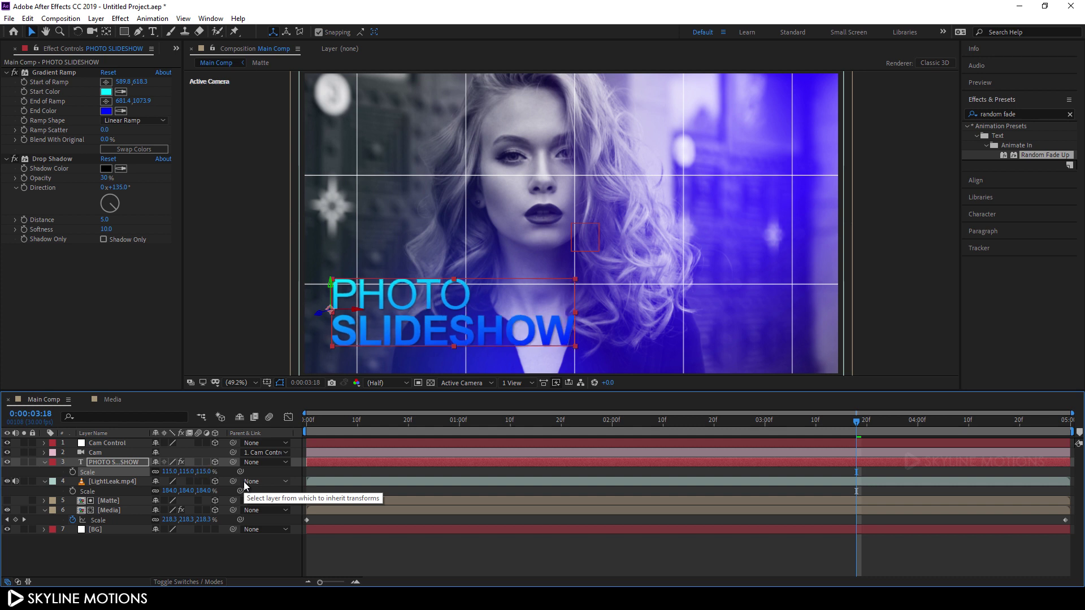
{"action": "left_click_drag", "start_coordinate": [331, 284], "coordinate": [328, 284]}
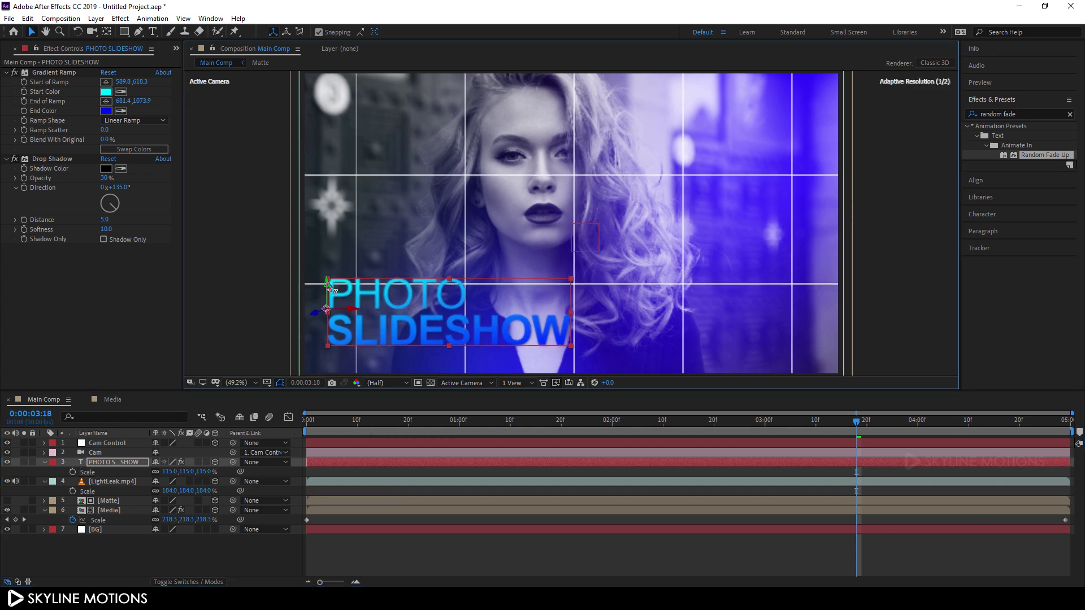
Step: Collapse the layers' open properties and add a Position keyframe to Cam Control at 0:00:04:00
{"action": "left_click_drag", "start_coordinate": [445, 421], "coordinate": [558, 435]}
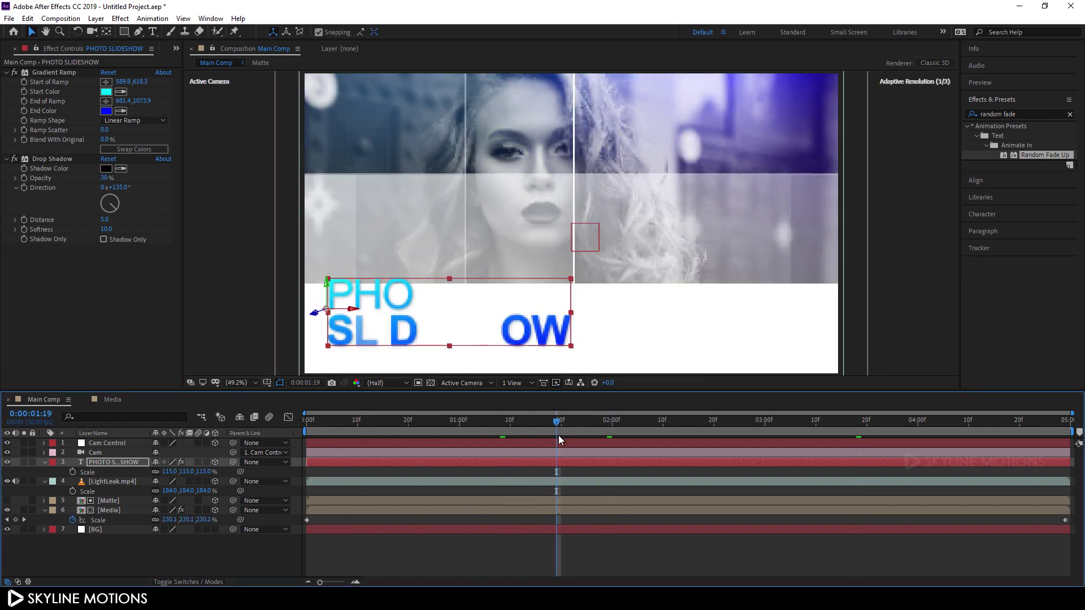
{"action": "left_click", "coordinate": [43, 462]}
{"action": "left_click", "coordinate": [44, 475]}
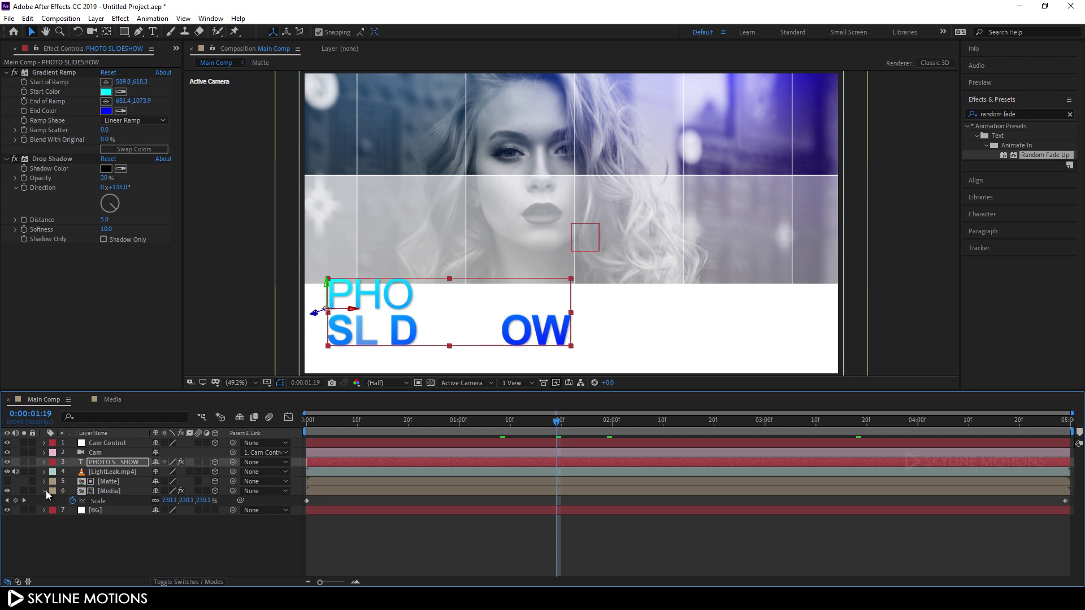
{"action": "left_click", "coordinate": [44, 491]}
{"action": "left_click", "coordinate": [115, 444]}
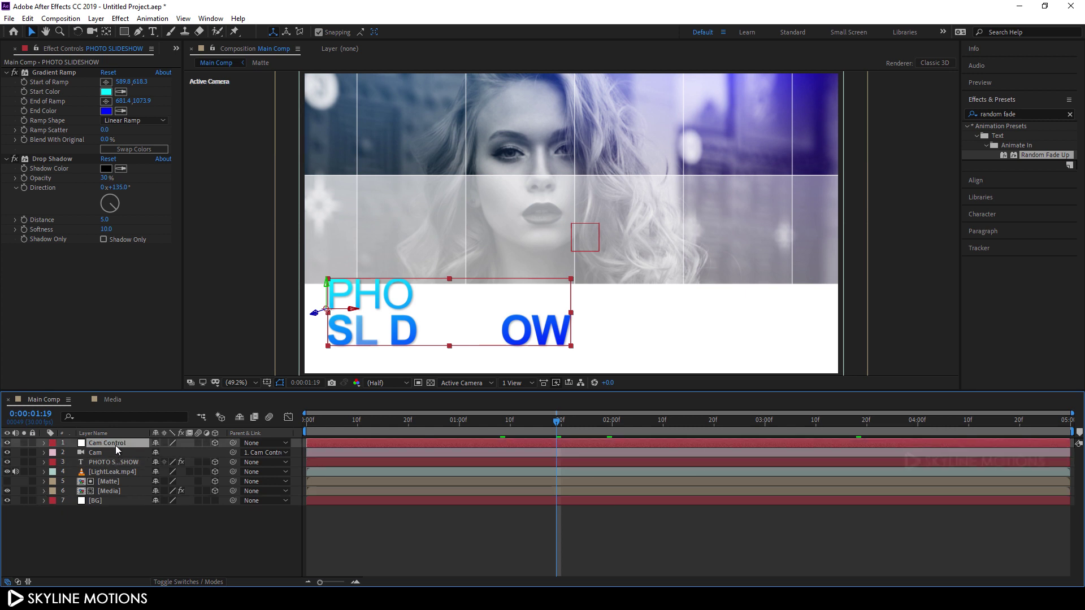
{"action": "key", "text": "p"}
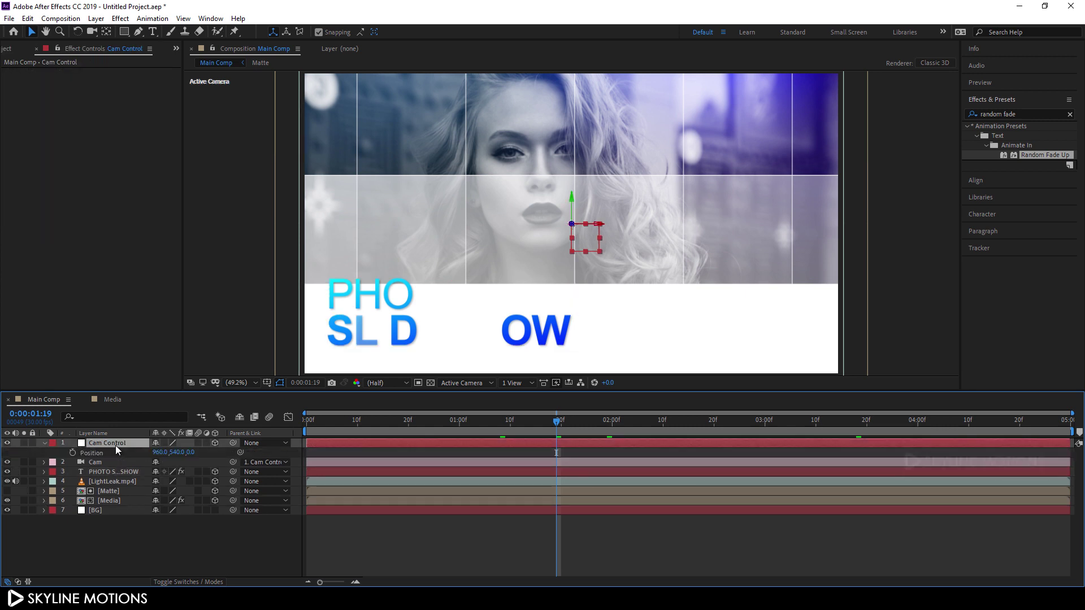
{"action": "left_click_drag", "start_coordinate": [771, 432], "coordinate": [919, 467]}
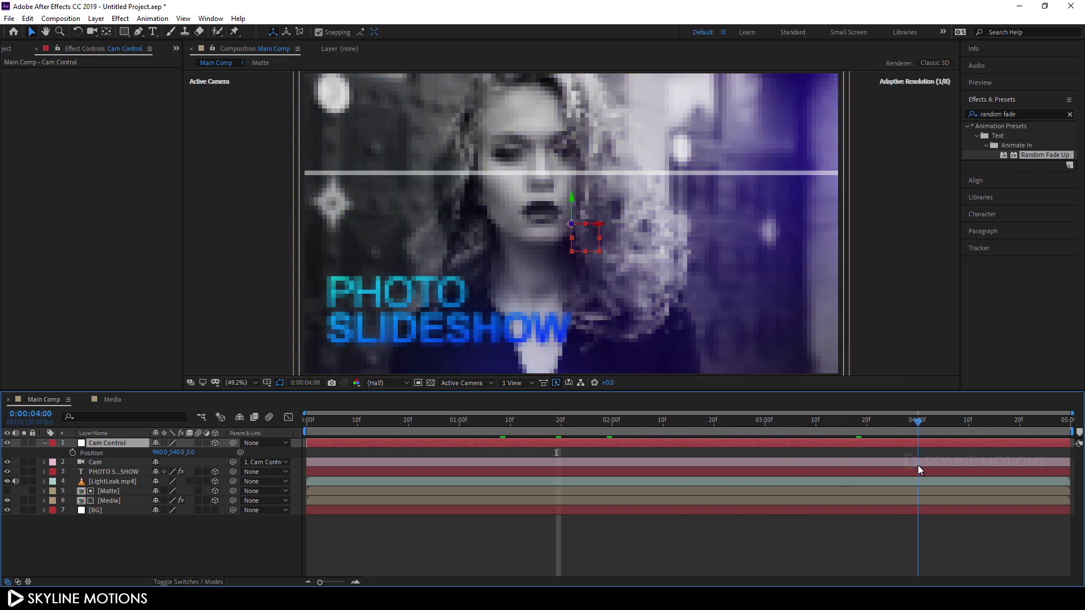
{"action": "left_click", "coordinate": [73, 453]}
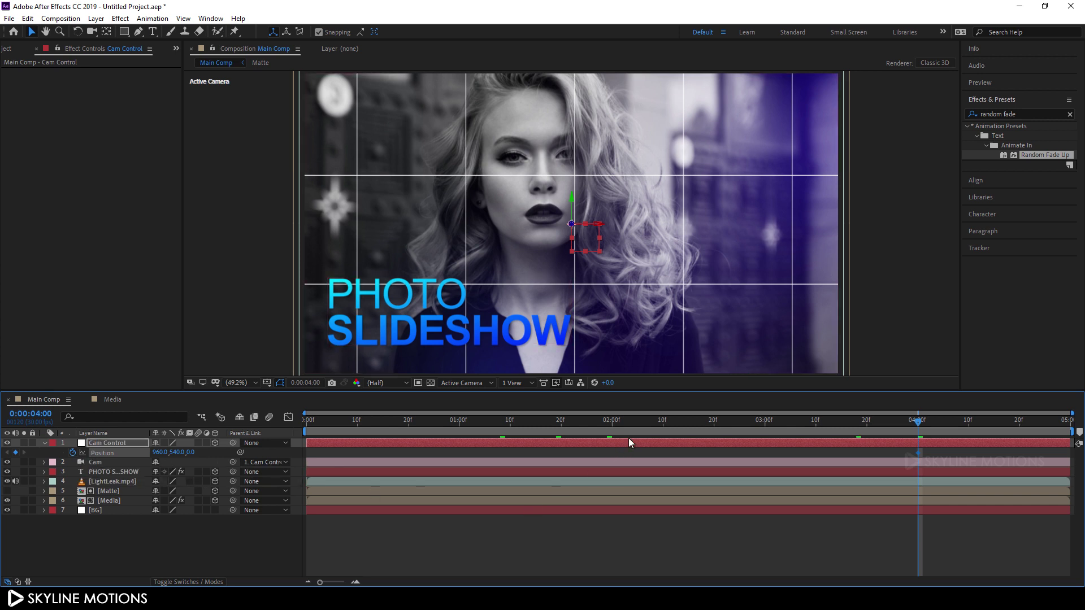
Step: Set Cam Control's Y position to -350 at 0:00:00:00 and preview the resulting vertical camera move
{"action": "key", "text": "Home"}
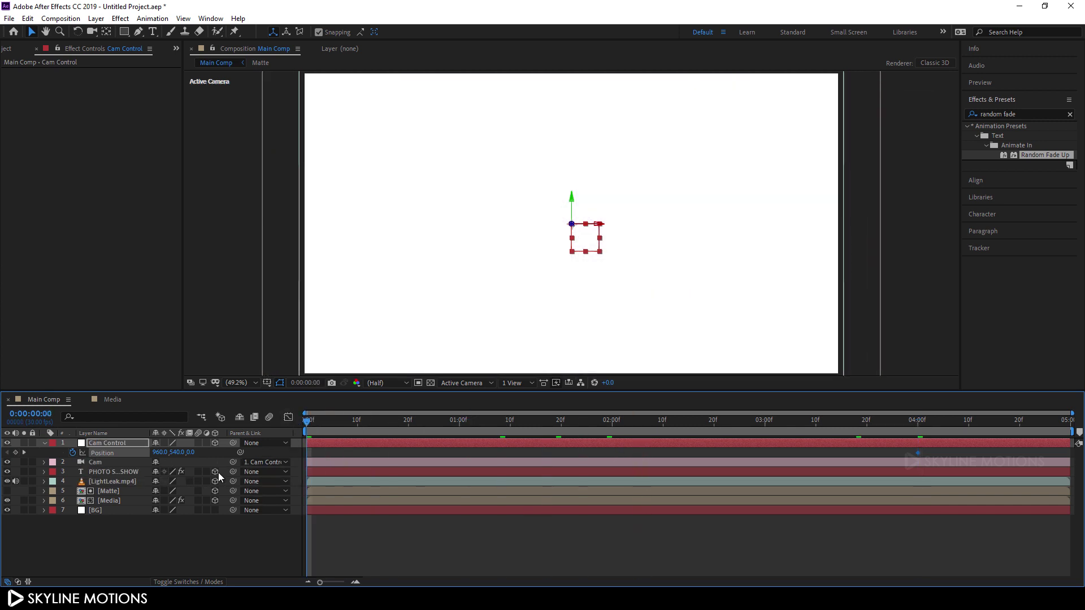
{"action": "left_click_drag", "start_coordinate": [192, 457], "coordinate": [80, 453]}
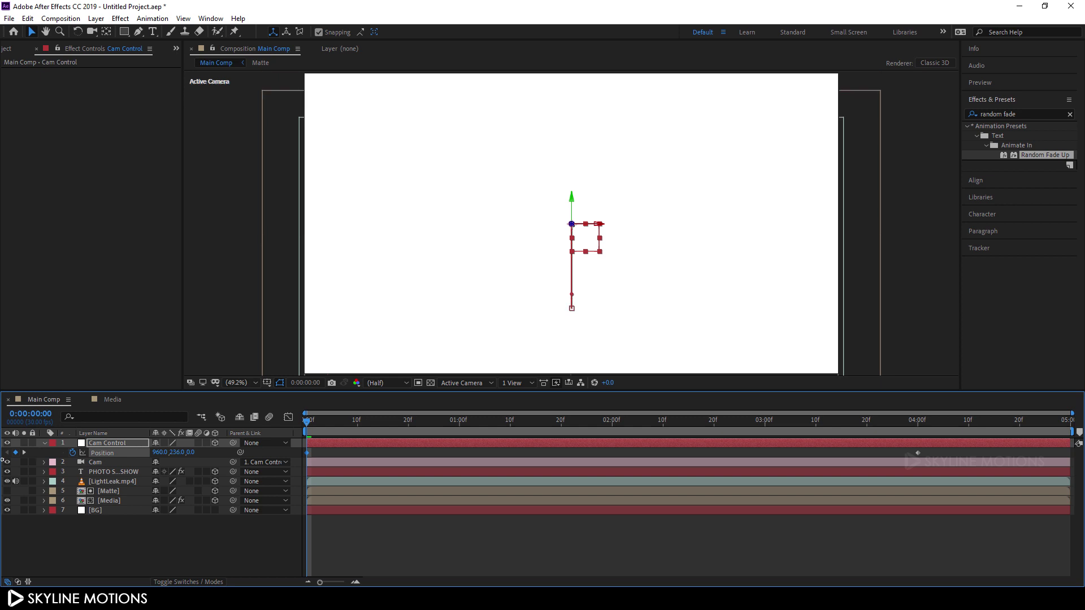
{"action": "left_click", "coordinate": [173, 452]}
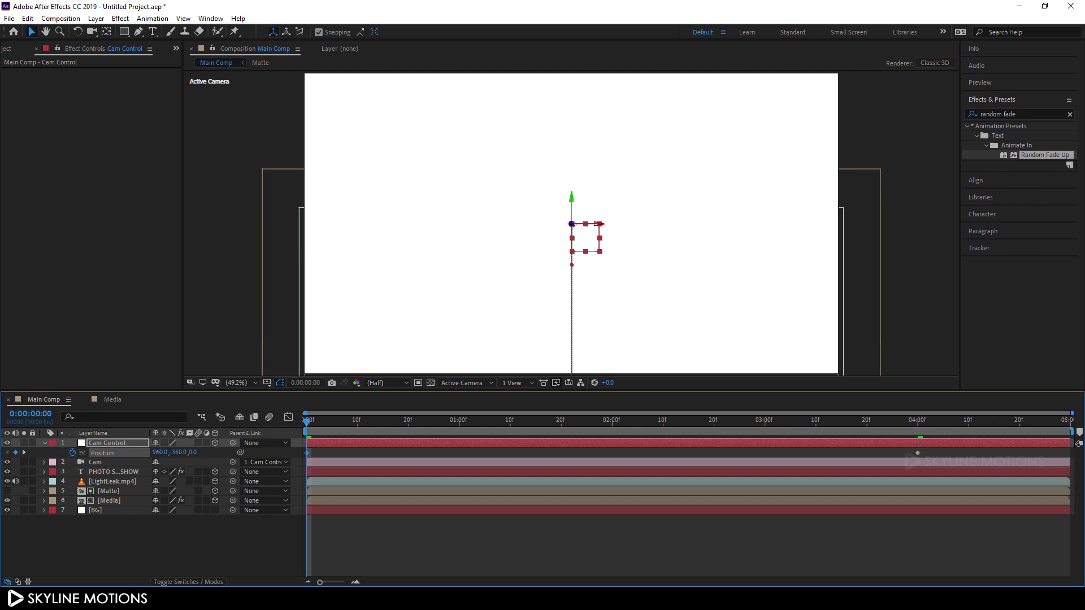
{"action": "key", "text": "space"}
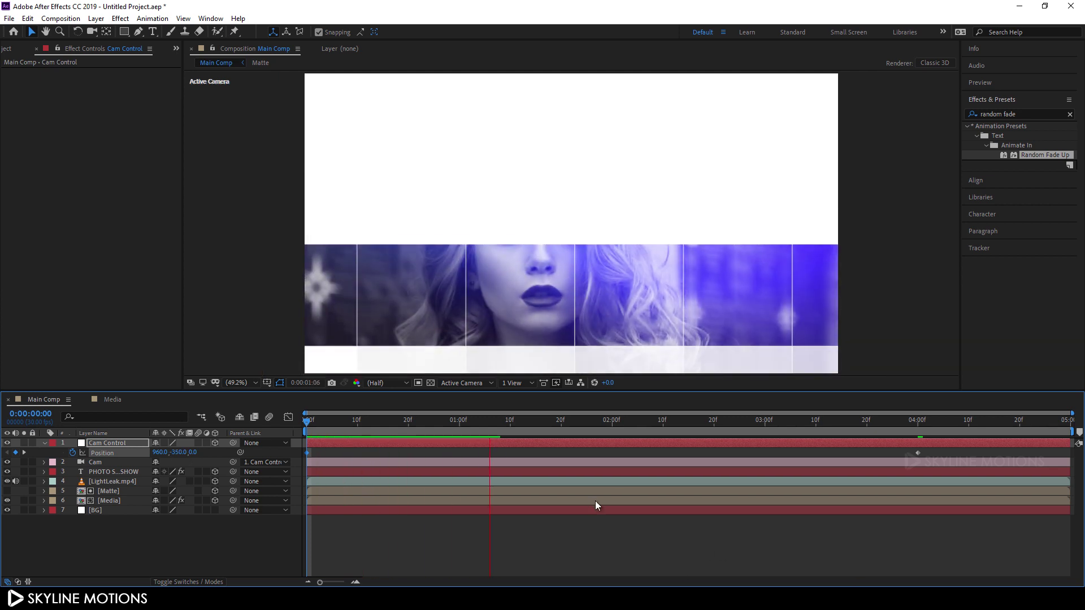
{"action": "left_click_drag", "start_coordinate": [516, 425], "coordinate": [735, 433]}
Step: Apply Easy Ease to both Cam Control Position keyframes and show their speed graph in the Graph Editor
{"action": "left_click_drag", "start_coordinate": [934, 452], "coordinate": [305, 456]}
{"action": "key", "text": "F9"}
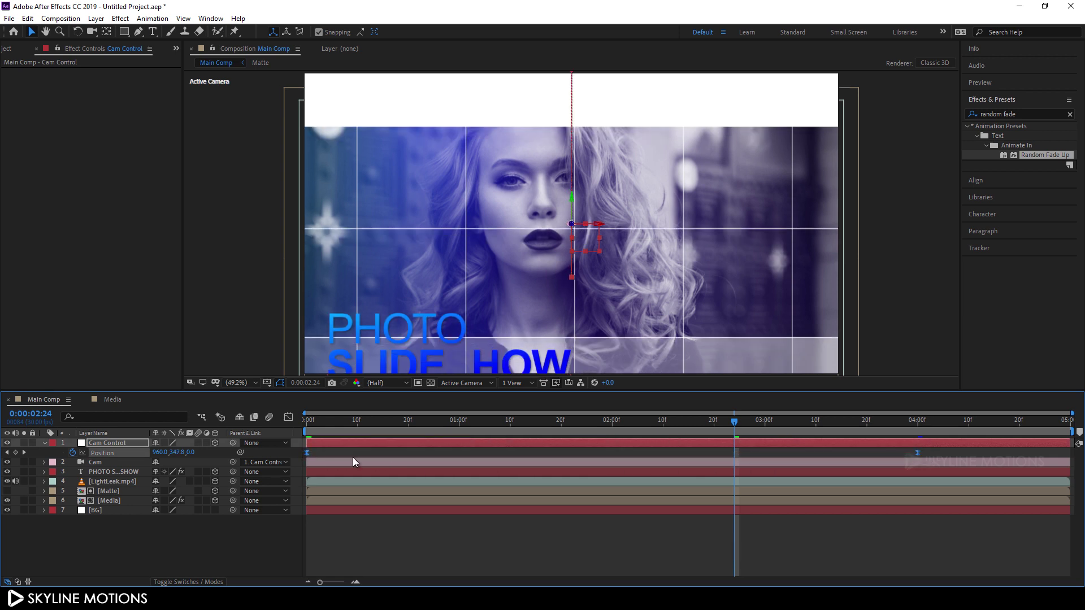
{"action": "left_click", "coordinate": [288, 417]}
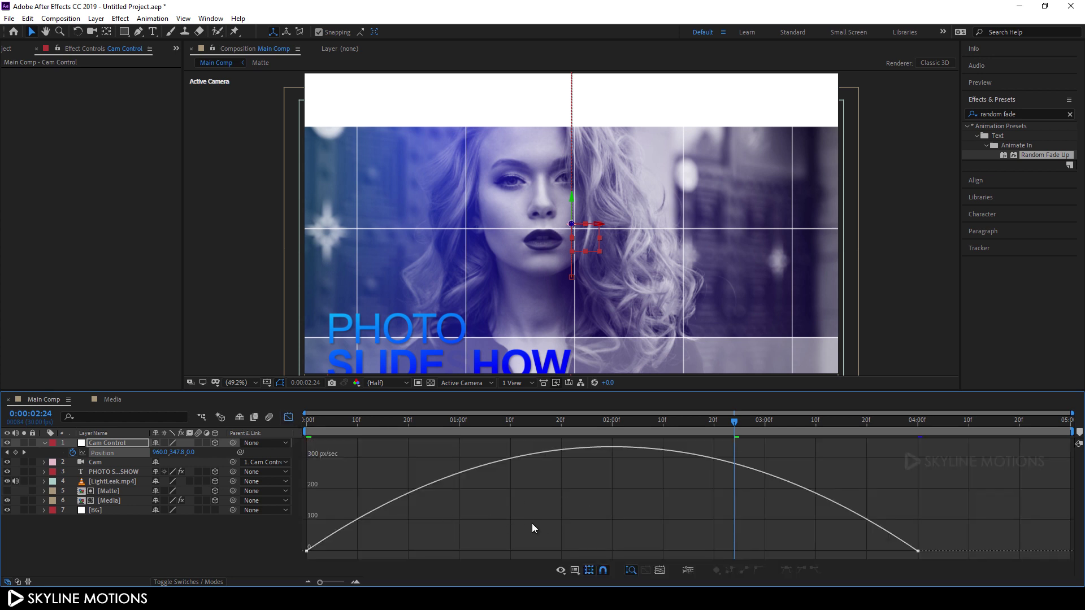
{"action": "right_click", "coordinate": [515, 529]}
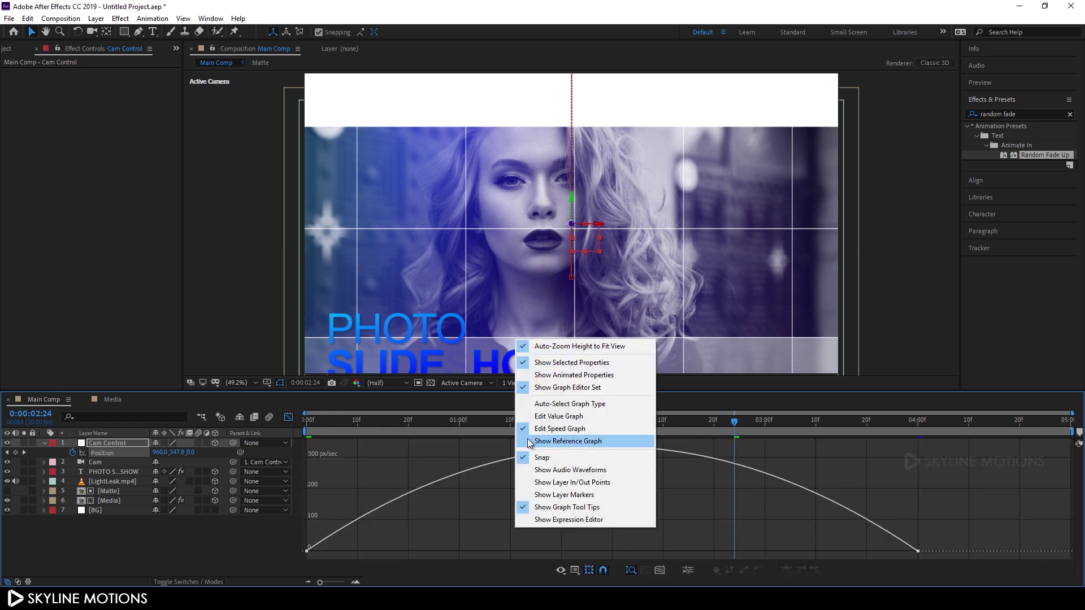
{"action": "left_click", "coordinate": [561, 429]}
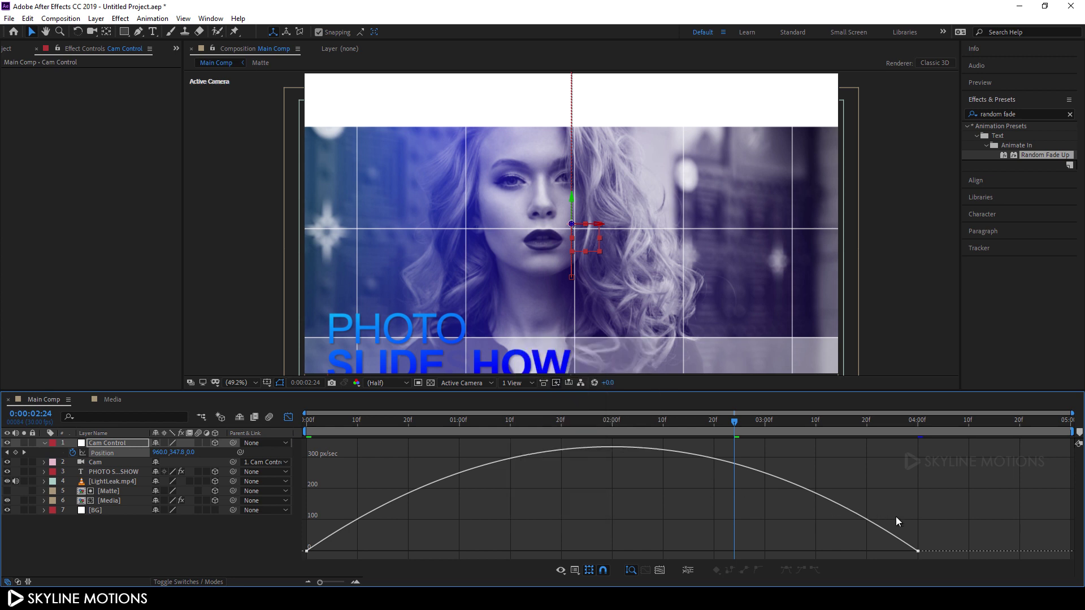
Step: Reshape the speed curve to peak early, extending the end keyframe's handle to about 0:00:02:00 and shortening the start handle to about 0:00:00:10
{"action": "left_click_drag", "start_coordinate": [934, 544], "coordinate": [894, 559]}
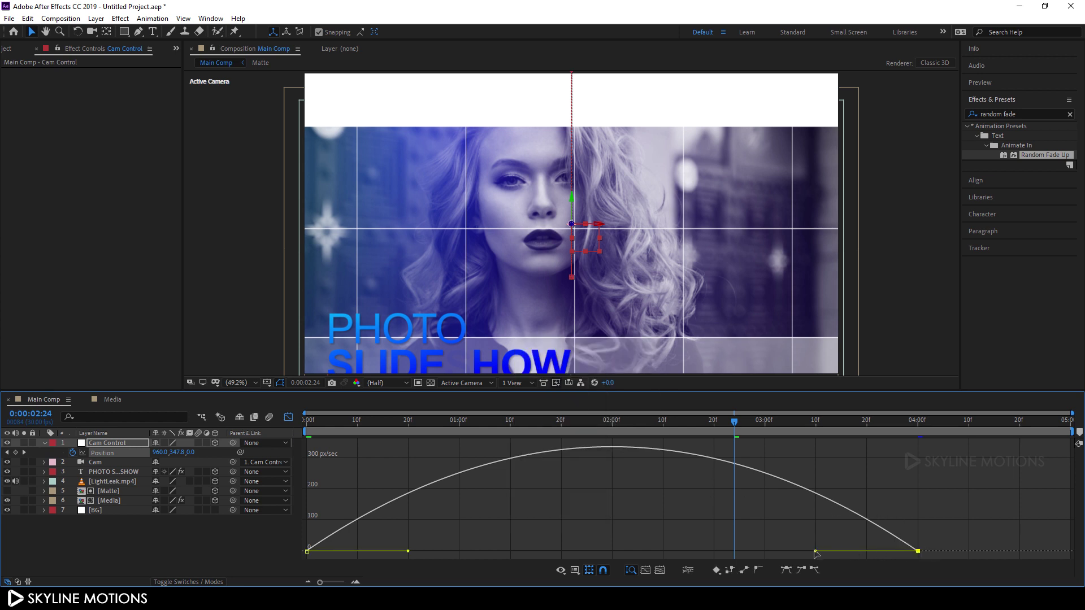
{"action": "left_click_drag", "start_coordinate": [795, 554], "coordinate": [555, 554]}
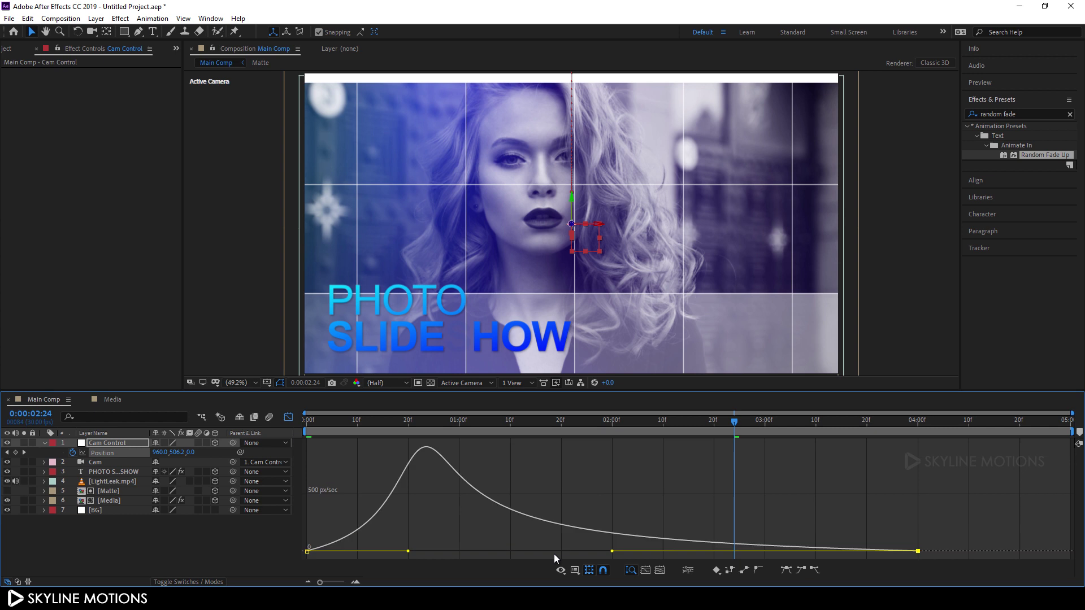
{"action": "left_click_drag", "start_coordinate": [406, 430], "coordinate": [357, 430]}
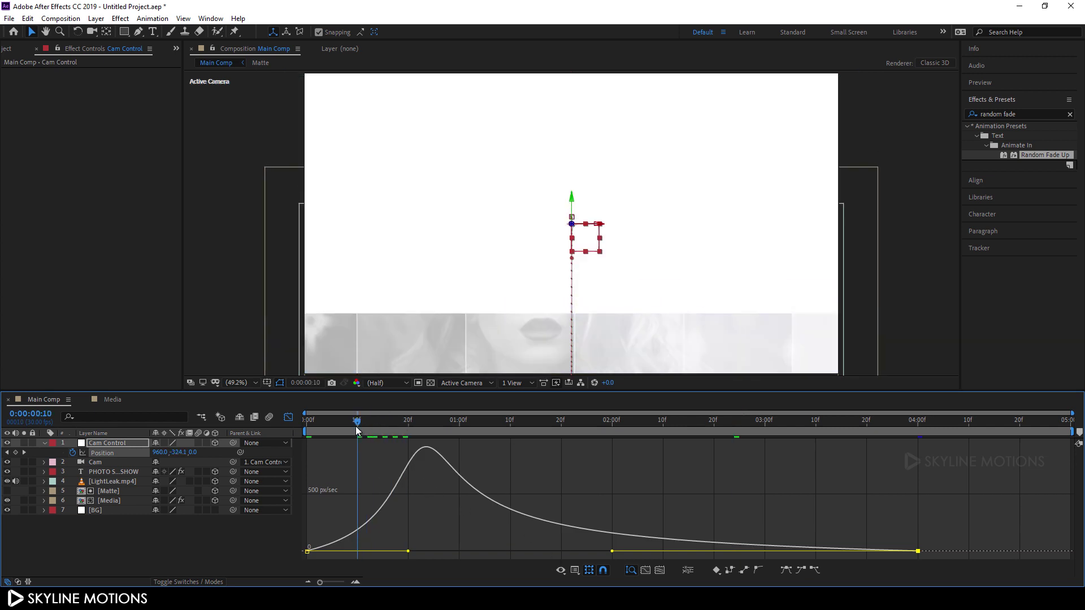
{"action": "left_click_drag", "start_coordinate": [409, 555], "coordinate": [357, 557]}
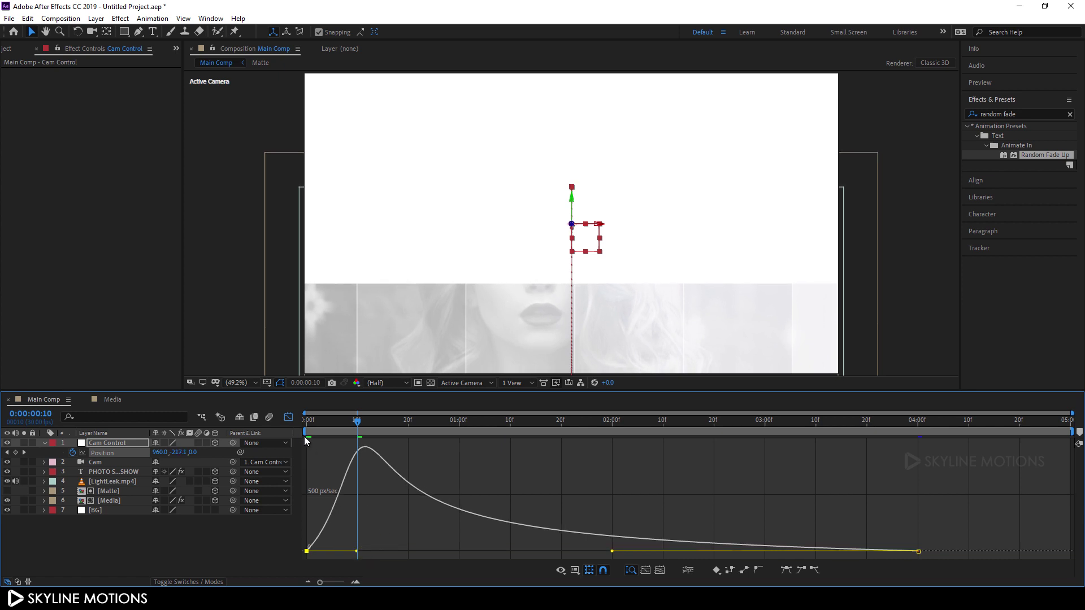
{"action": "left_click", "coordinate": [289, 419]}
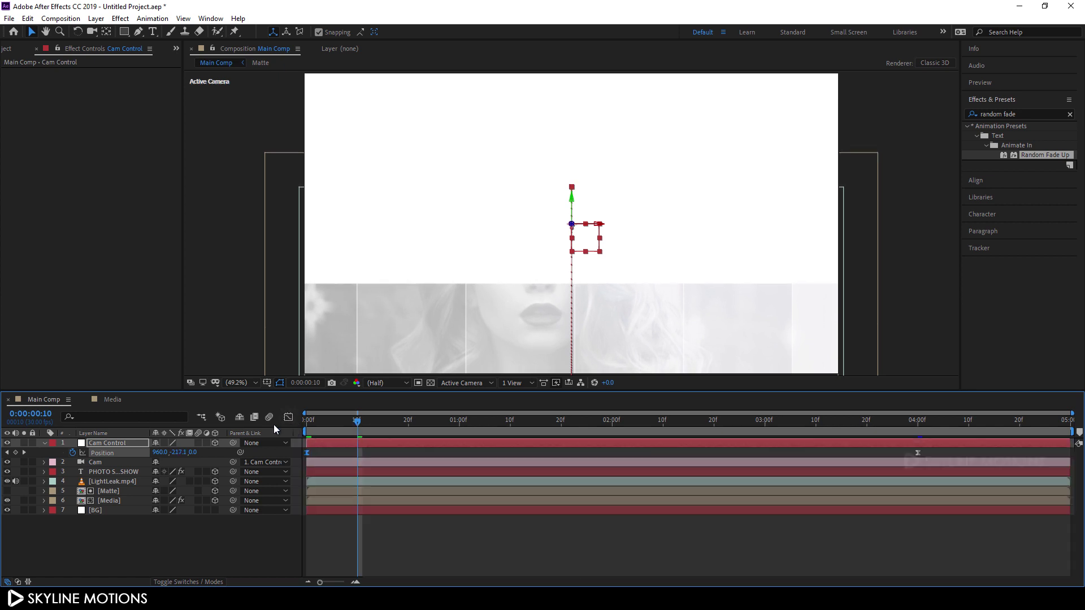
Step: Collapse Cam Control's properties and preview the eased camera move from the start
{"action": "left_click", "coordinate": [44, 443]}
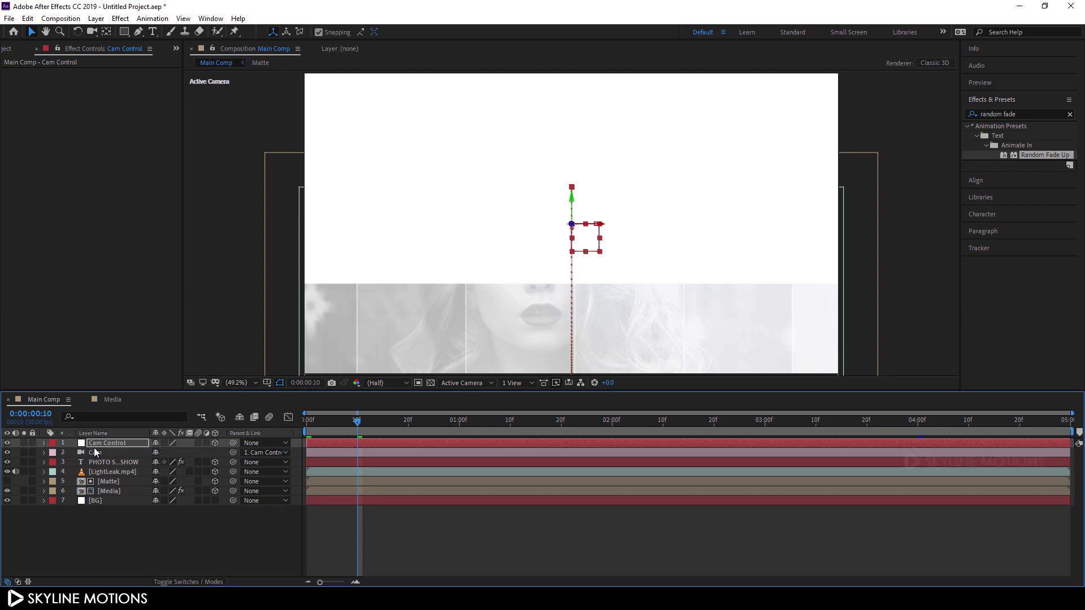
{"action": "left_click", "coordinate": [189, 540]}
{"action": "key", "text": "space"}
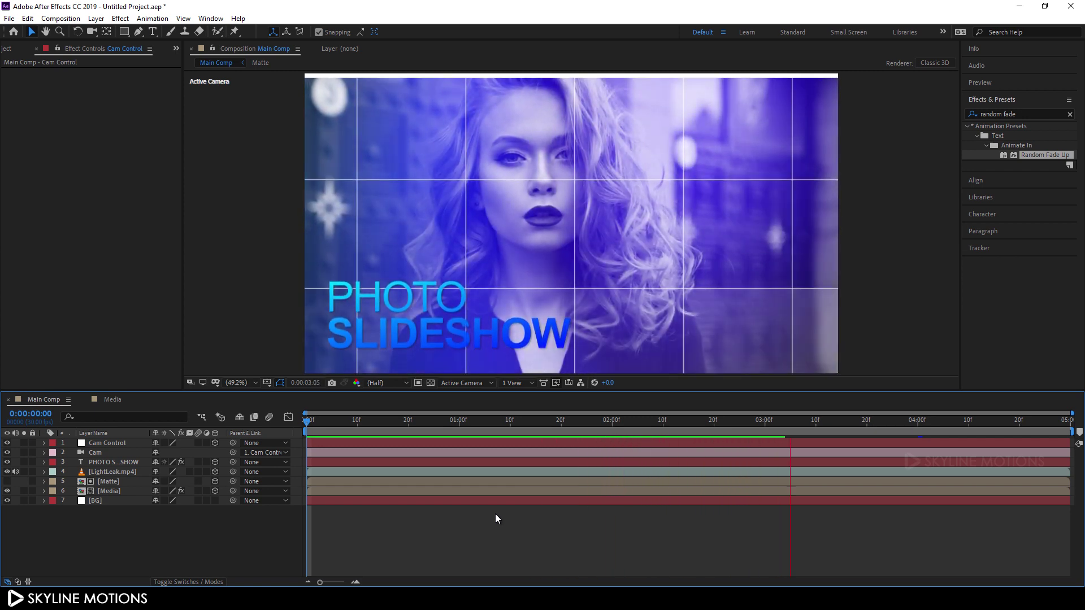
{"action": "key", "text": "space"}
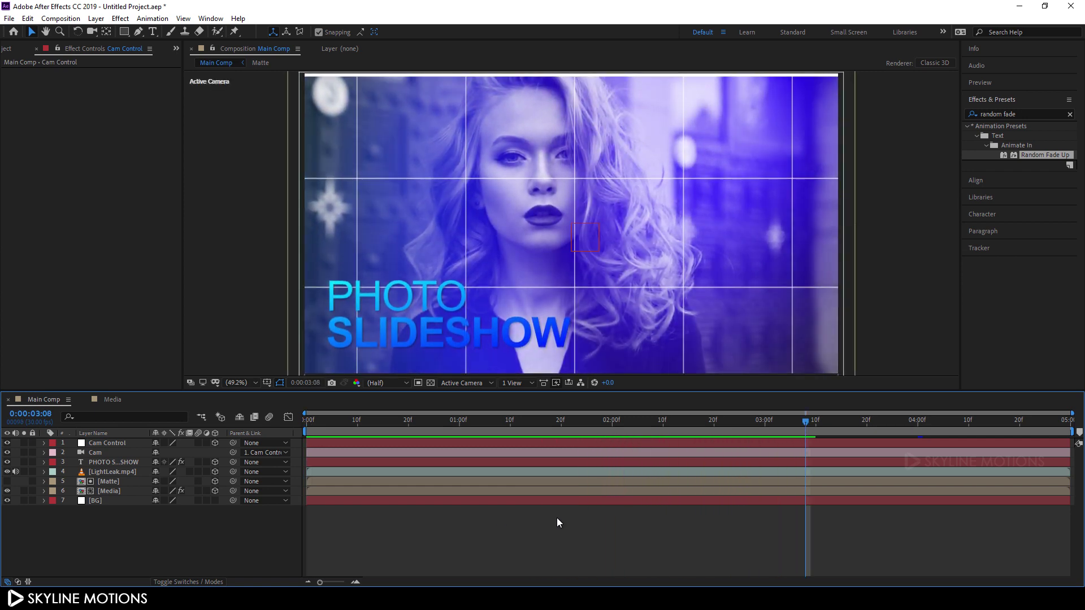
Step: Duplicate the [Media] layer and keyframe the copy's opacity to 0% at 0:00:03:00 and 100% at 0:00:04:00
{"action": "left_click", "coordinate": [127, 492]}
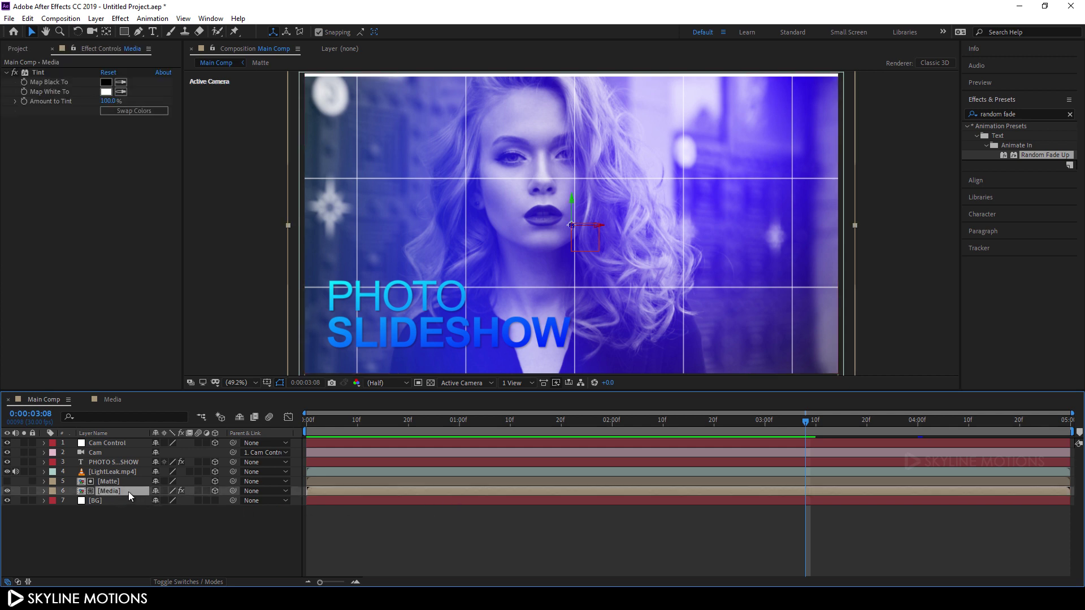
{"action": "key", "text": "ctrl+d"}
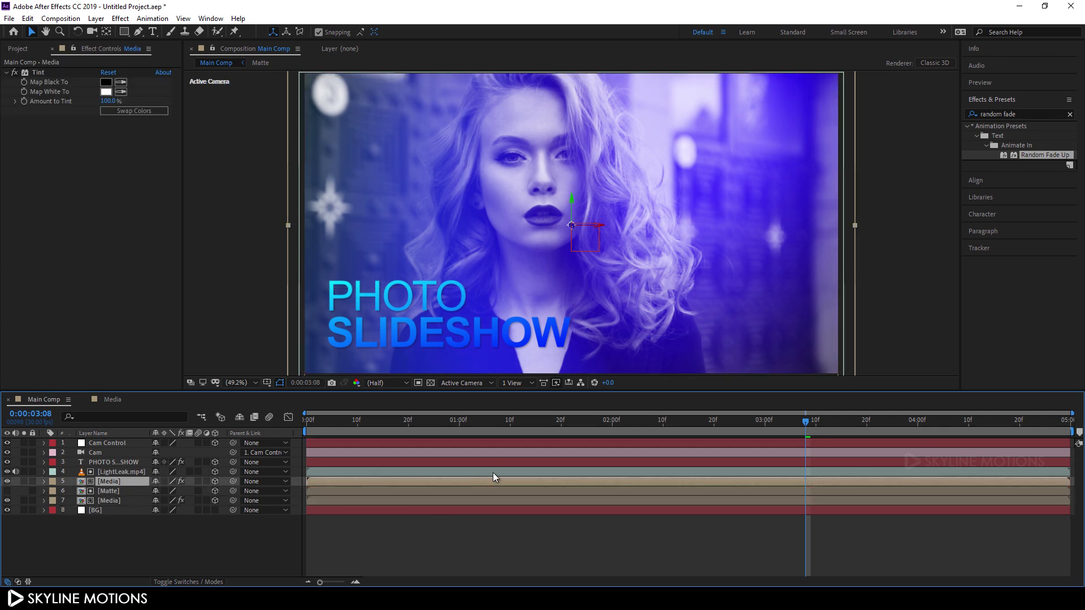
{"action": "left_click_drag", "start_coordinate": [792, 426], "coordinate": [918, 448]}
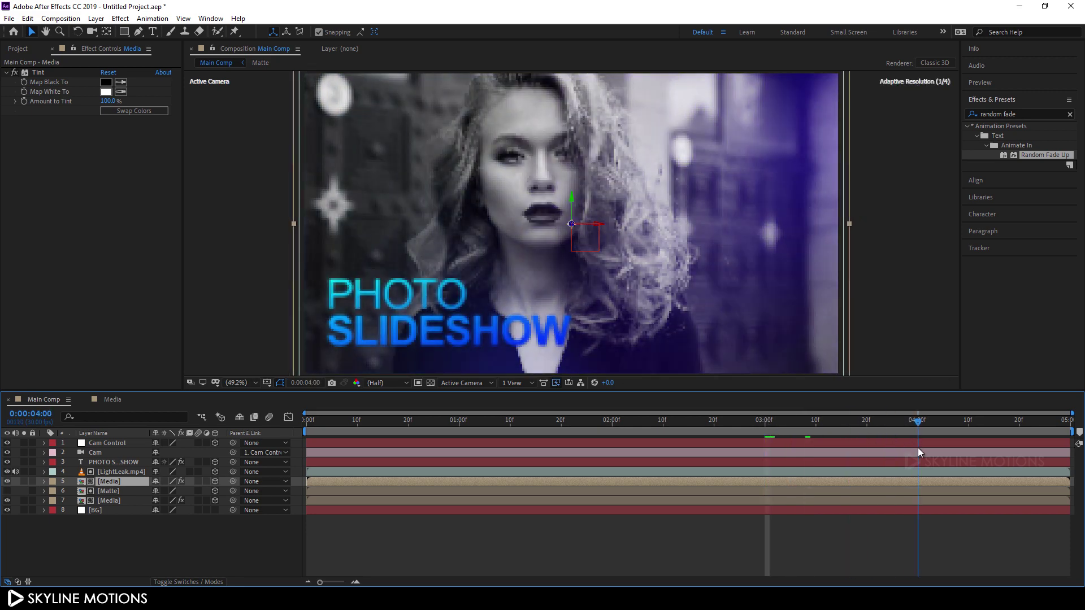
{"action": "key", "text": "t"}
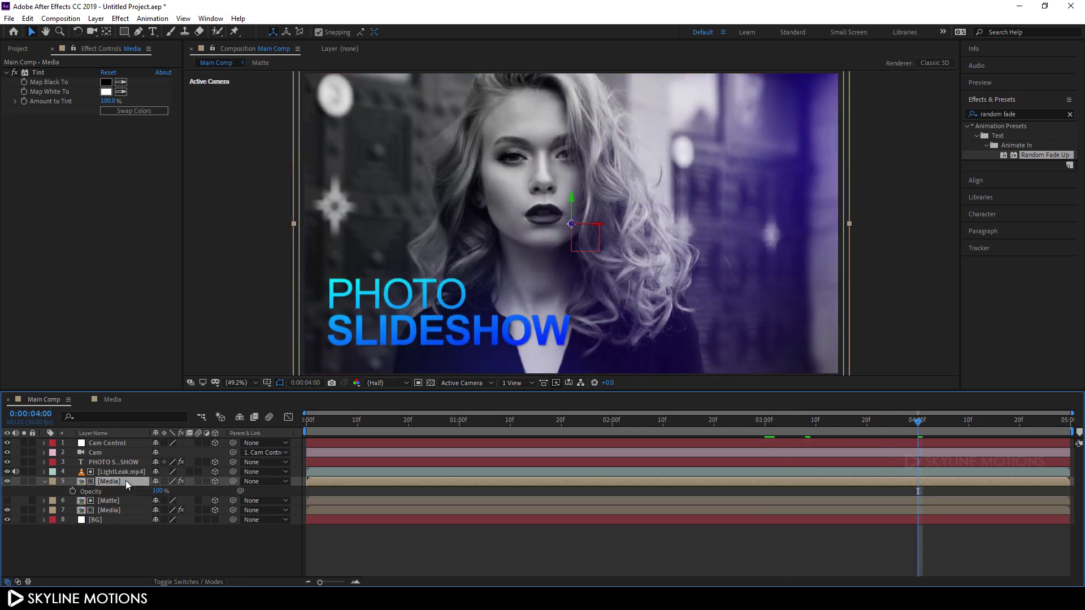
{"action": "left_click", "coordinate": [73, 493]}
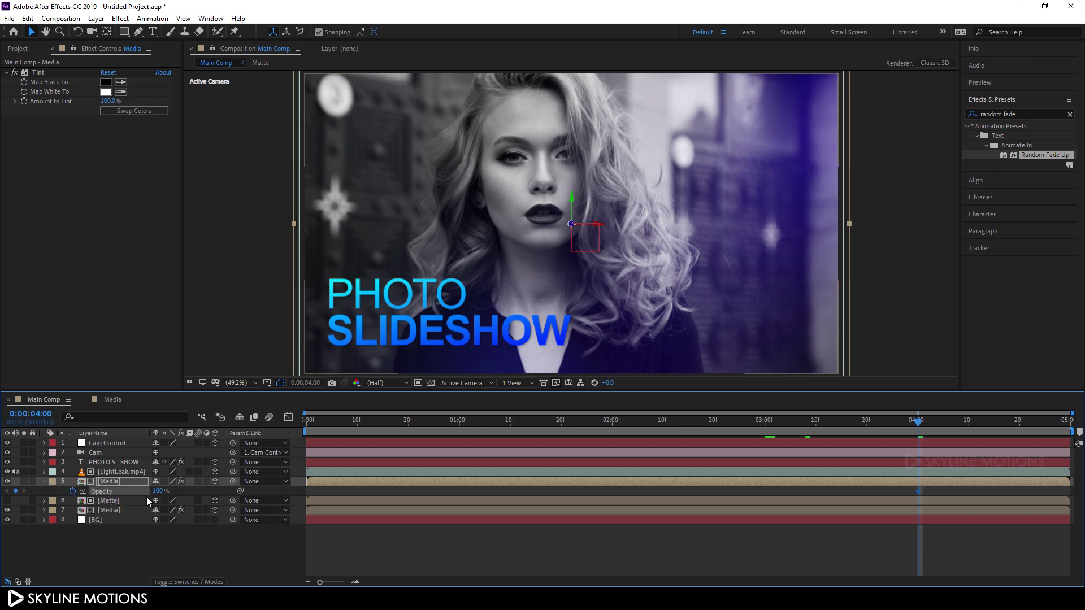
{"action": "left_click", "coordinate": [766, 429]}
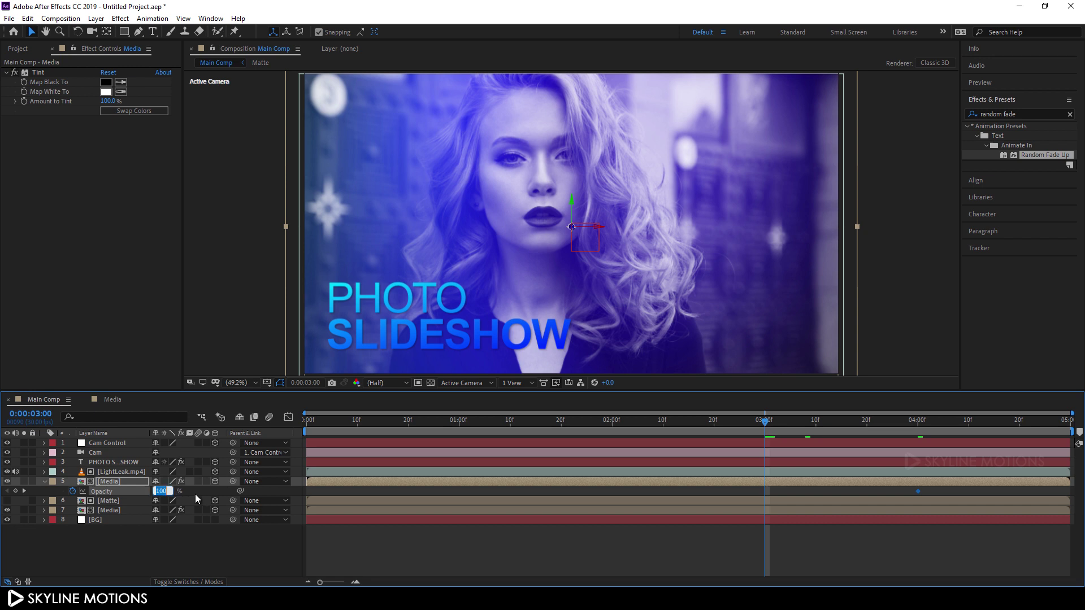
{"action": "type", "text": "0"}
{"action": "key", "text": "Return"}
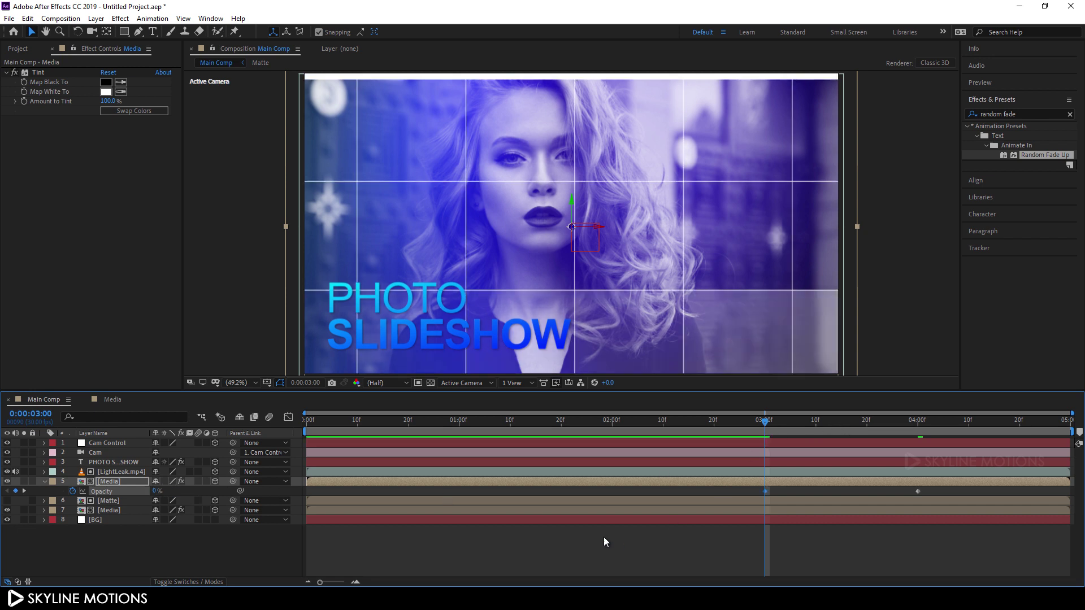
Step: Trim the start of the upper [Media] layer to 0:00:03:00, then collapse its properties and deselect it
{"action": "left_click_drag", "start_coordinate": [307, 483], "coordinate": [765, 519]}
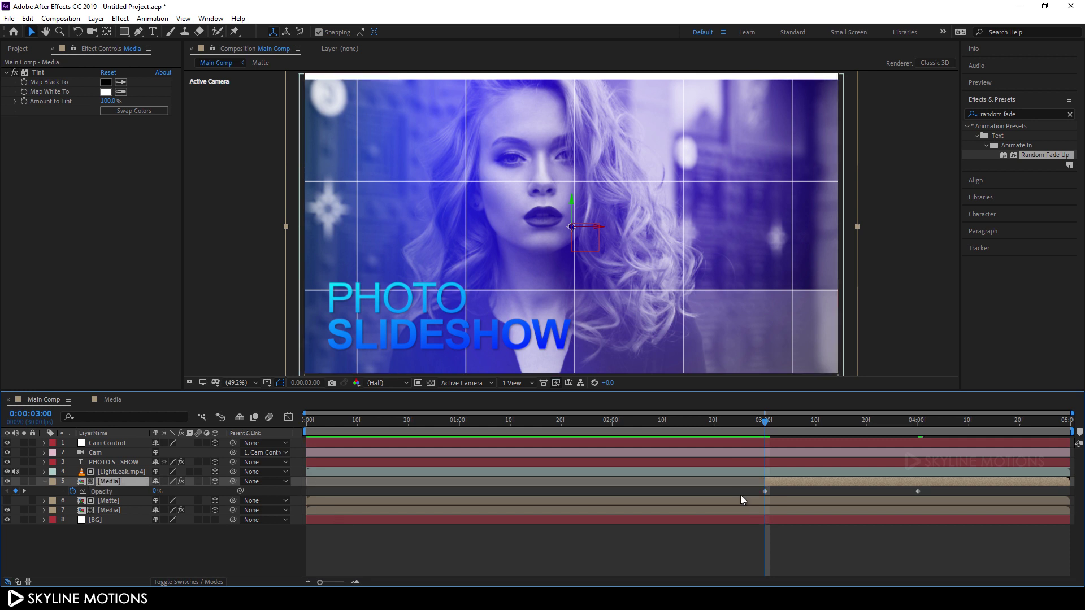
{"action": "left_click", "coordinate": [45, 483]}
{"action": "left_click", "coordinate": [143, 545]}
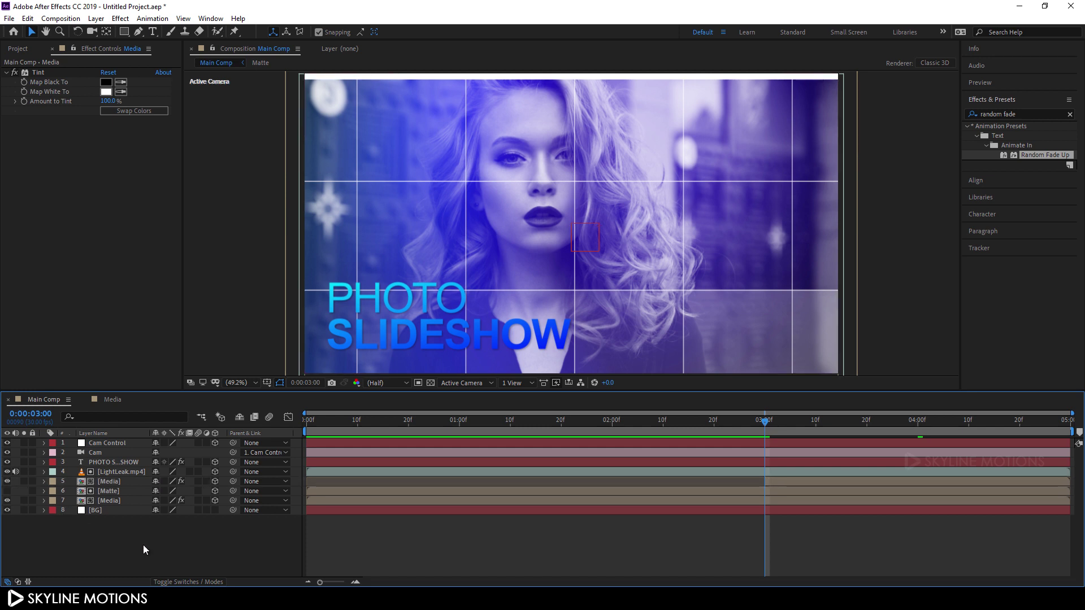
Step: Preview the composition from its beginning to check the photo reveal and title animation
{"action": "left_click_drag", "start_coordinate": [447, 422], "coordinate": [311, 424]}
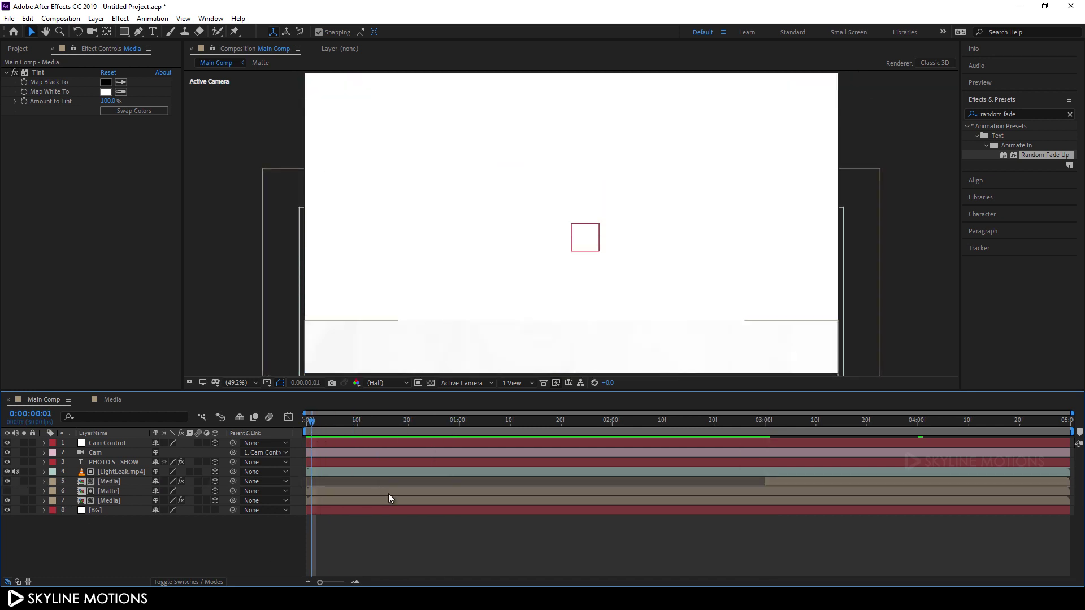
{"action": "key", "text": "space"}
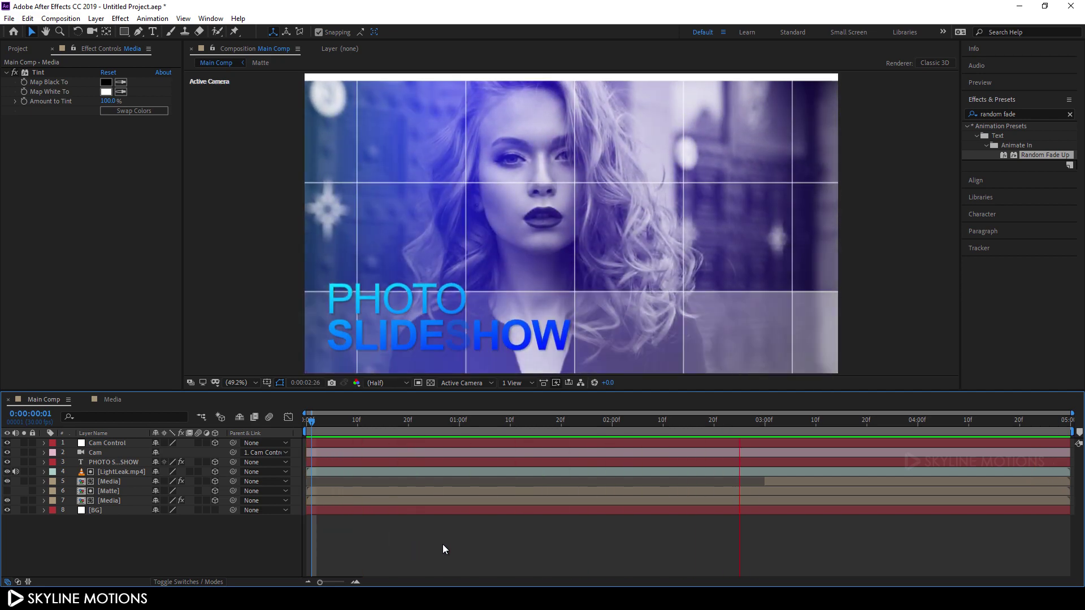
{"action": "key", "text": "space"}
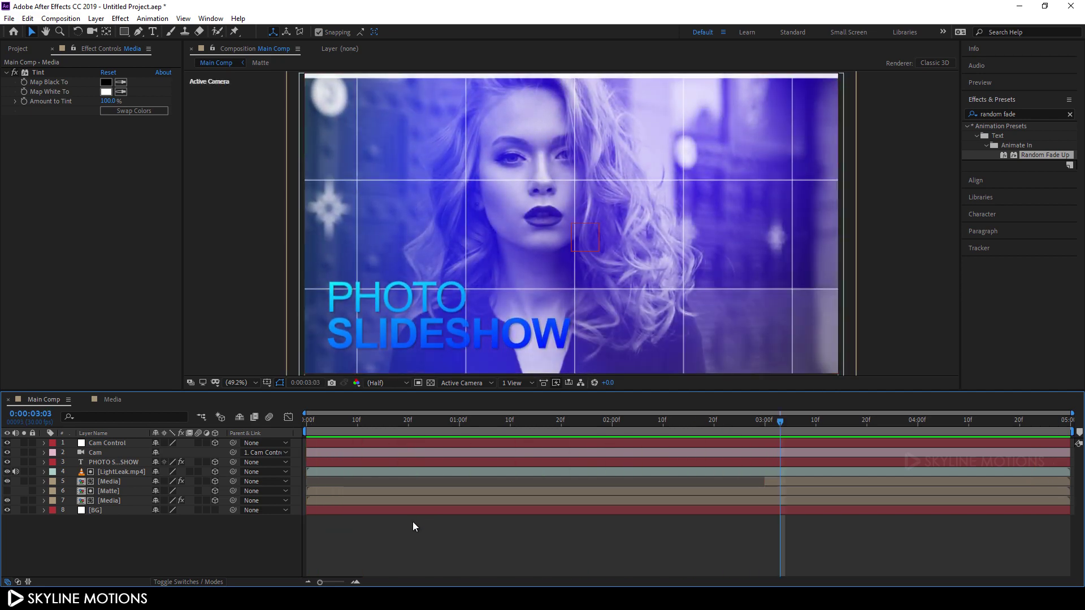
Step: Enable motion blur for the composition and all its layers except the camera, and return to 0:00:00:00
{"action": "left_click", "coordinate": [269, 418]}
{"action": "left_click", "coordinate": [198, 443]}
{"action": "left_click", "coordinate": [198, 510]}
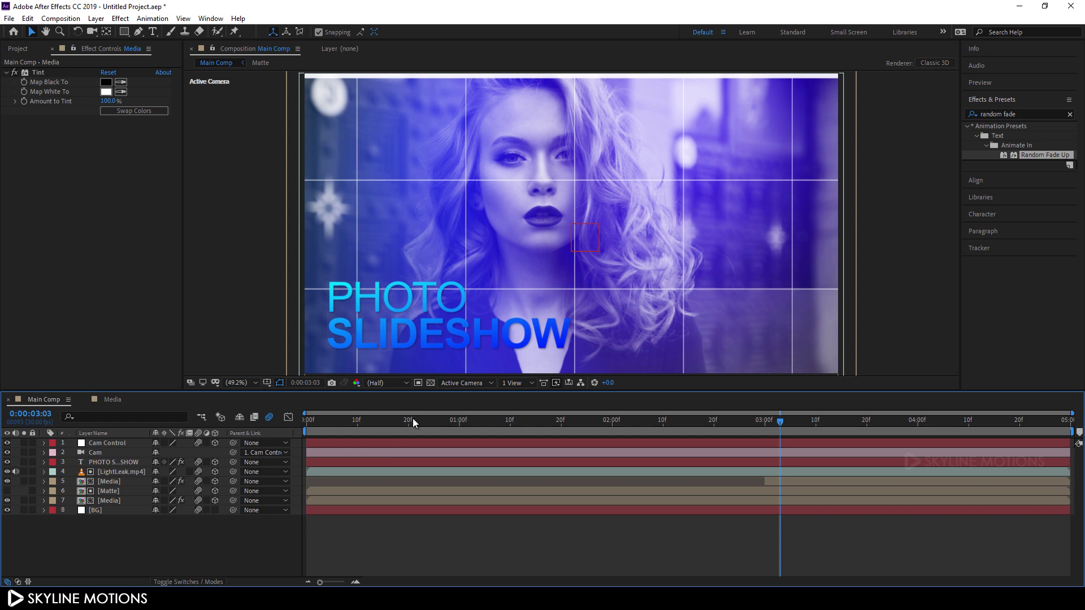
{"action": "left_click_drag", "start_coordinate": [414, 422], "coordinate": [305, 422]}
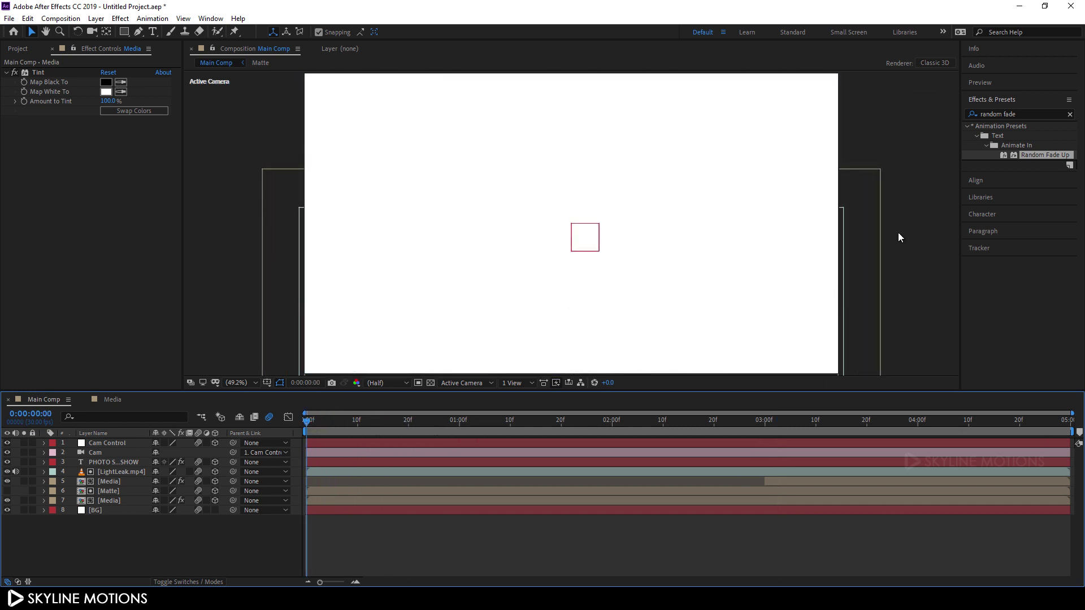